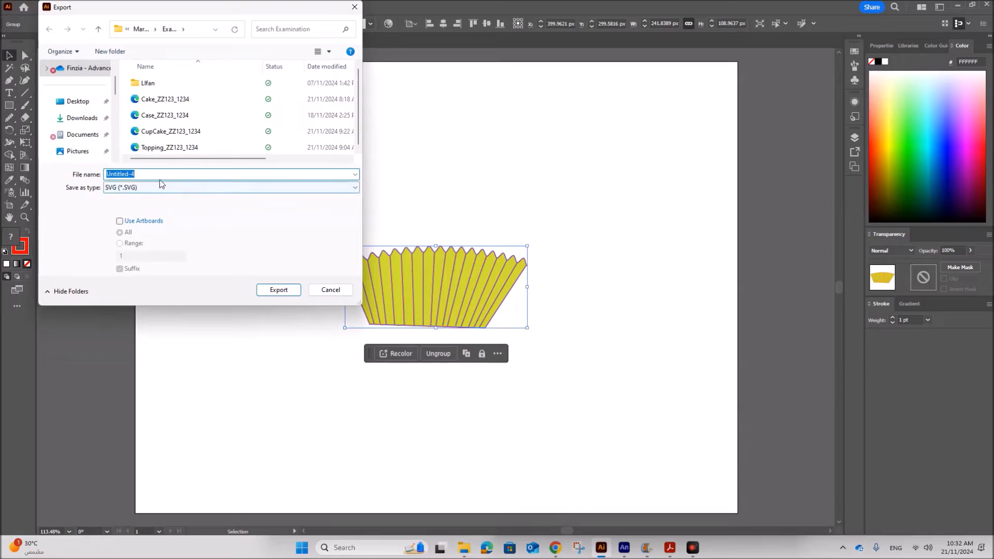
Export the selected case artwork as an SVG file named Case_Back, accepting the default SVG options.
type("Ca")
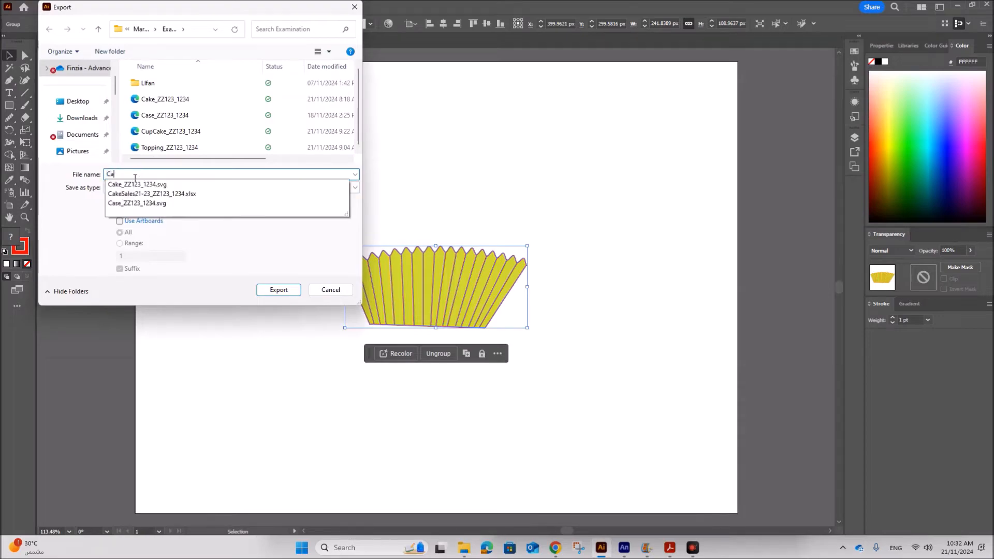
type("se_")
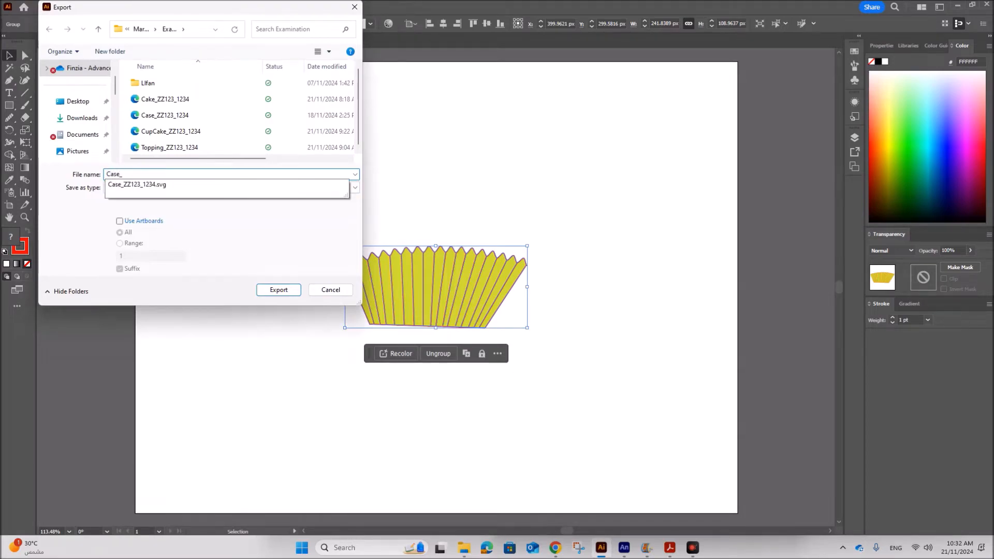
type("Back")
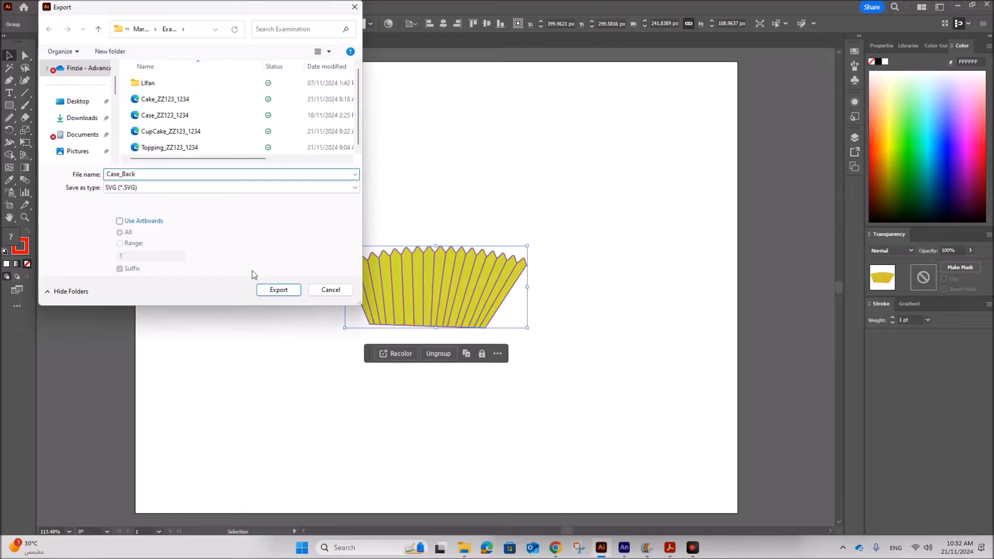
left_click(267, 289)
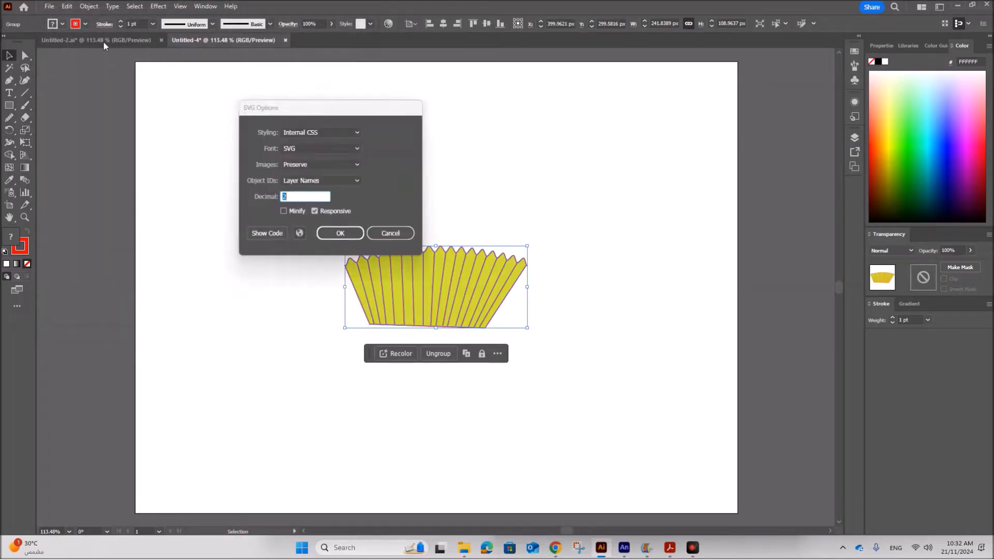
left_click(340, 233)
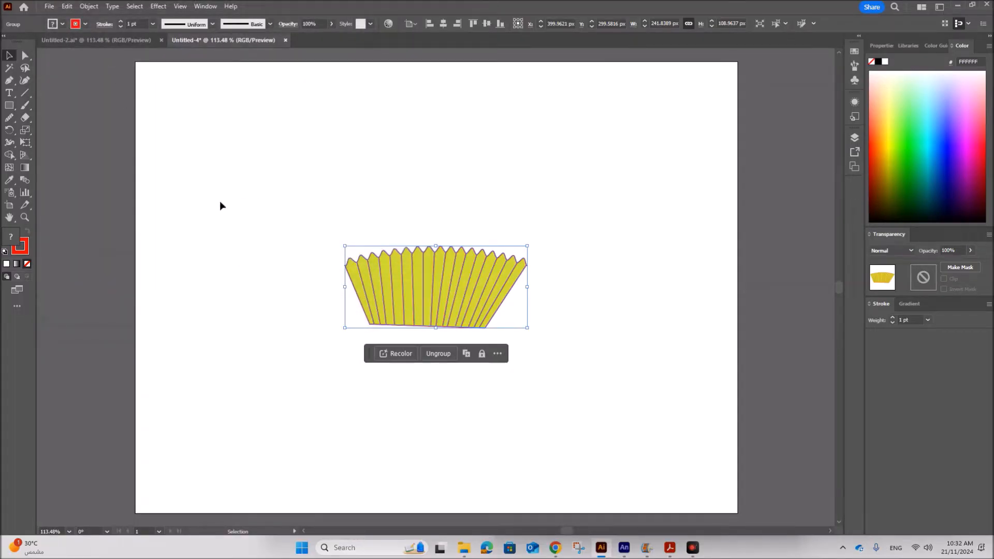
Switch to the Untitled-2 document and export its case artwork as an SVG file named Case_Front.
left_click(83, 43)
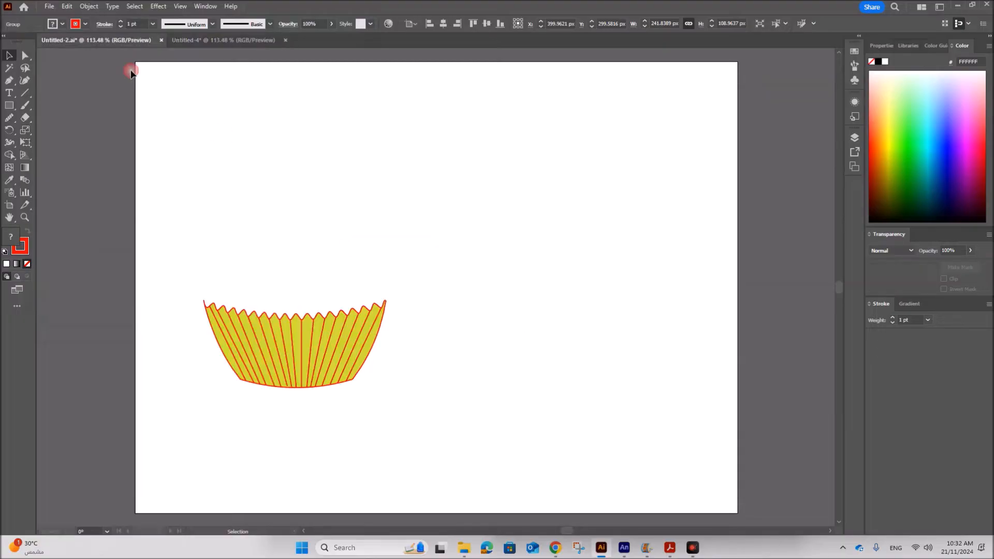
left_click(49, 6)
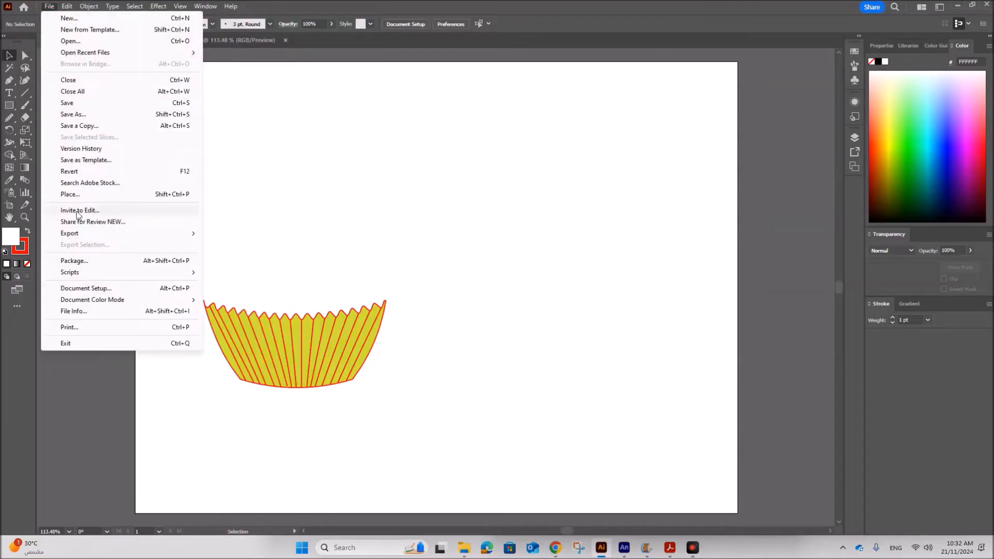
mouse_move(81, 234)
left_click(223, 244)
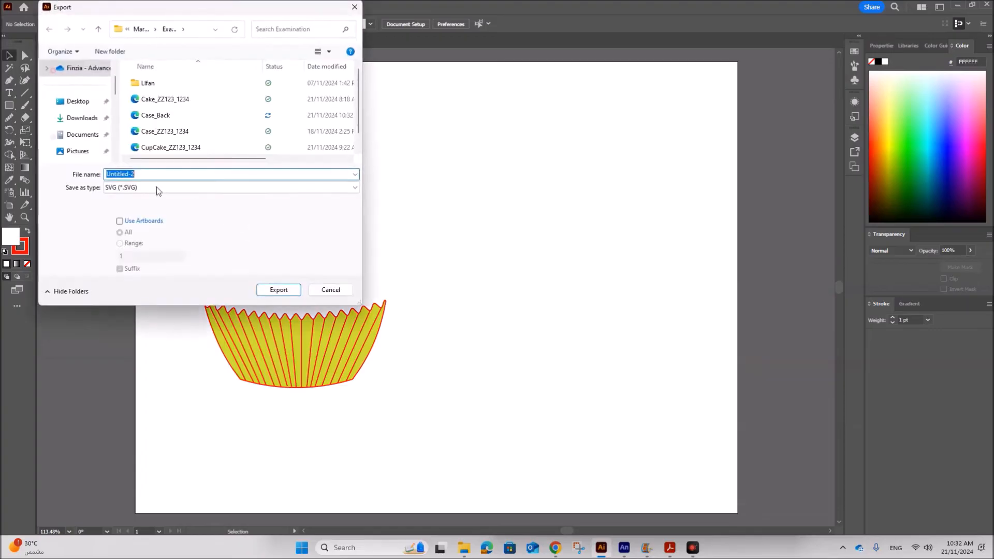
left_click(160, 115)
left_click(129, 178)
double_click(151, 170)
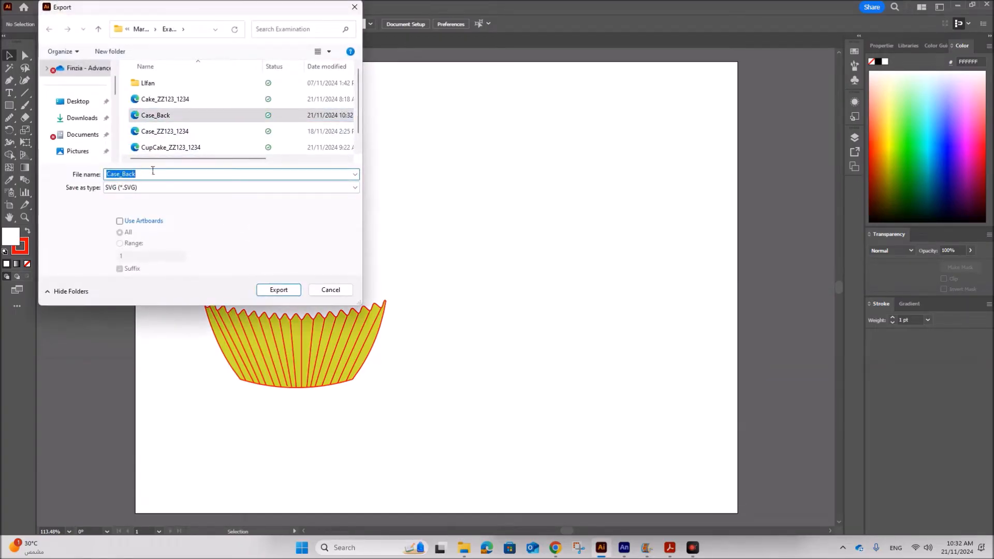
key("Home")
left_click(156, 174)
key("BackSpace")
key("BackSpace")
key("BackSpace")
key("BackSpace")
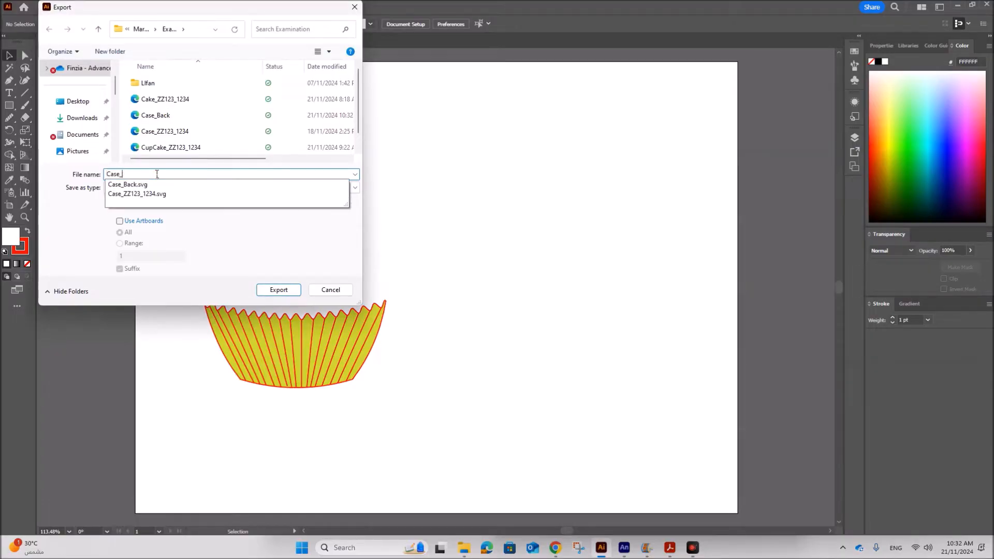
type("Front")
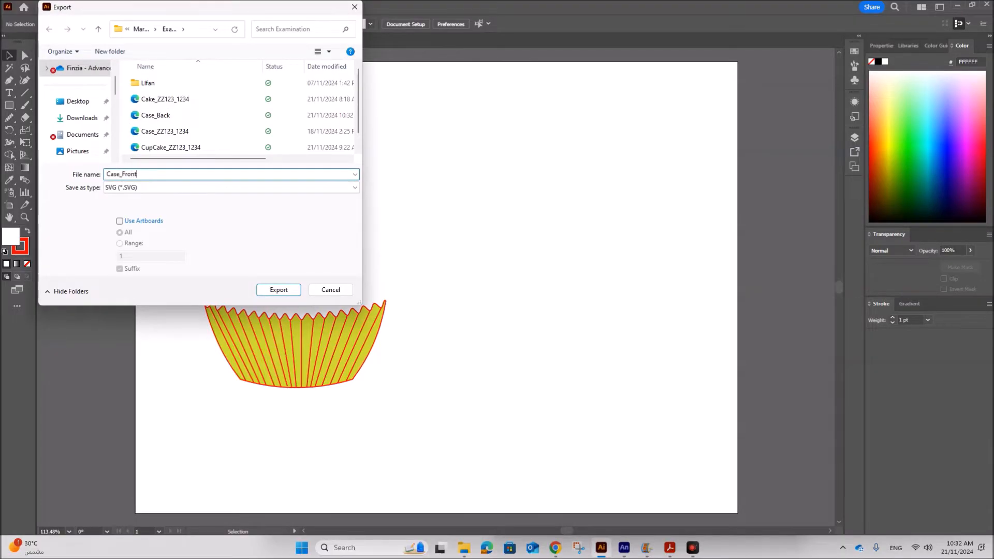
left_click(277, 290)
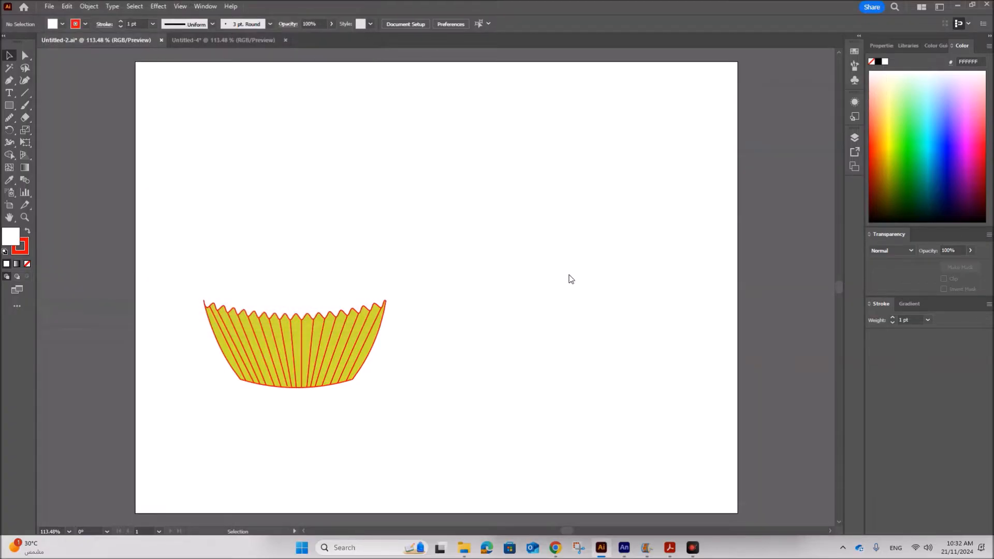
left_click(388, 240)
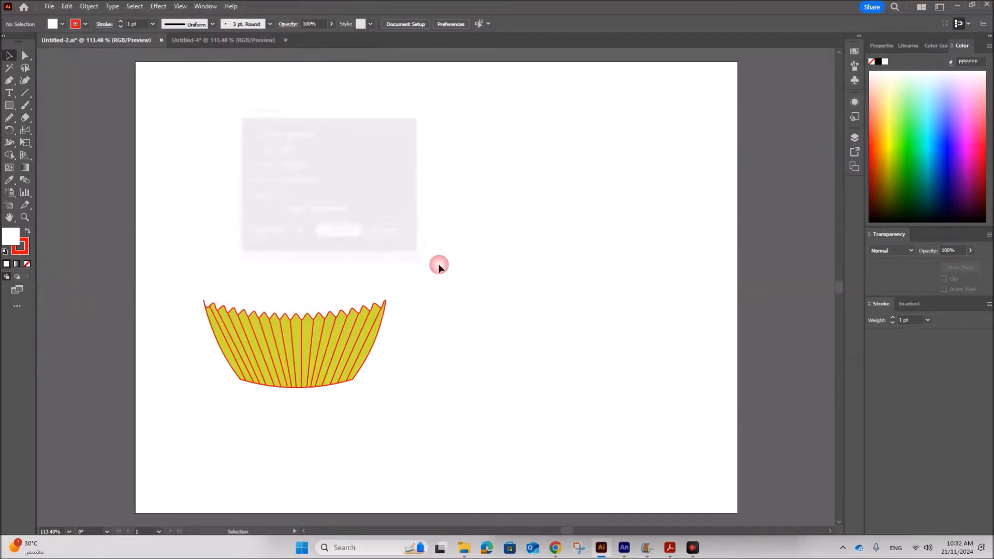
Review the task sheet's description of how the case image enters the frame and reaches Chute 1.
left_click(624, 548)
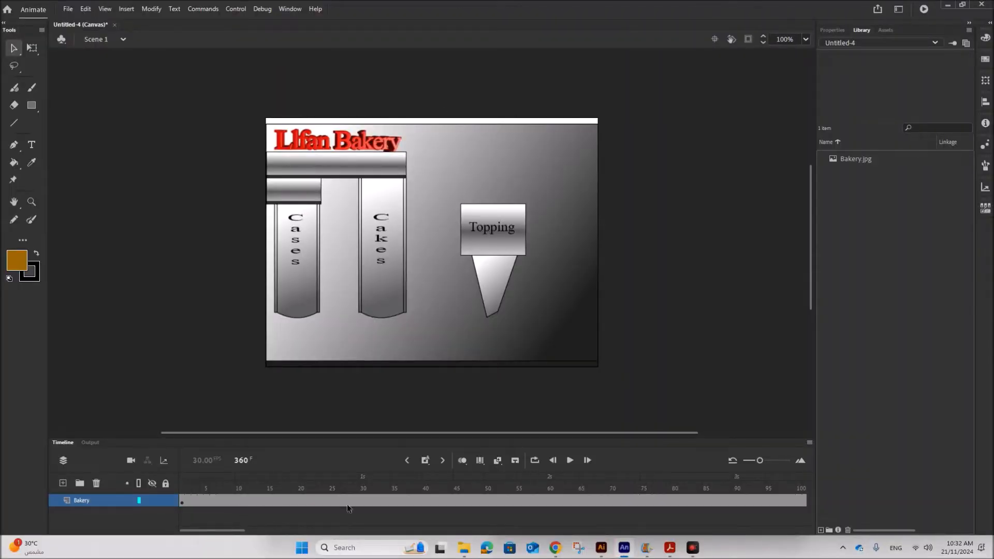
left_click(669, 547)
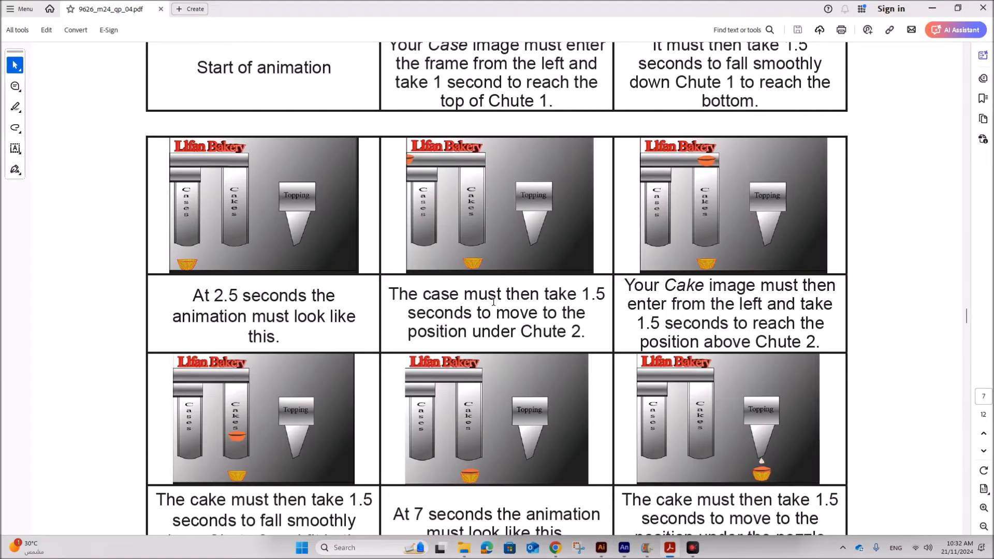
scroll(493, 302, "up", 3)
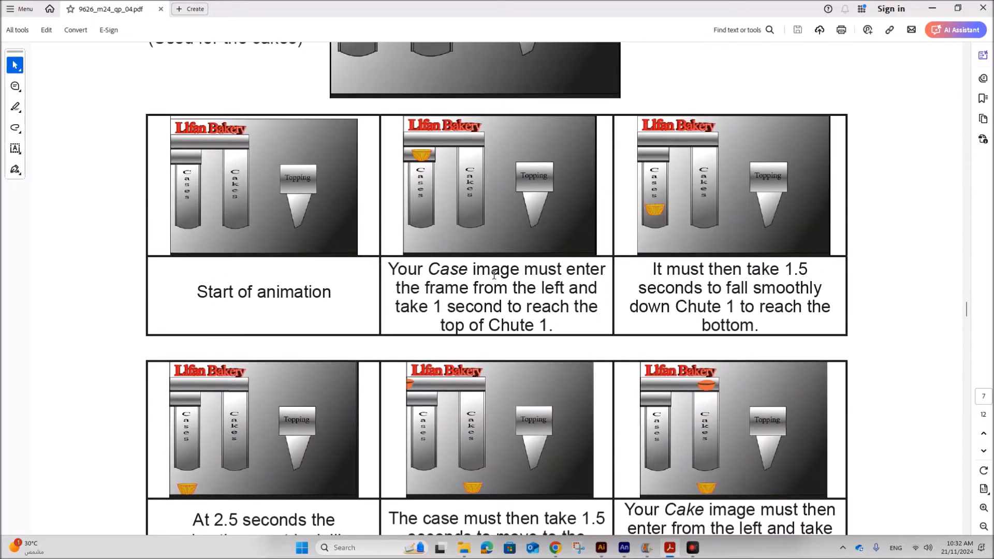
left_click_drag(434, 268, 549, 325)
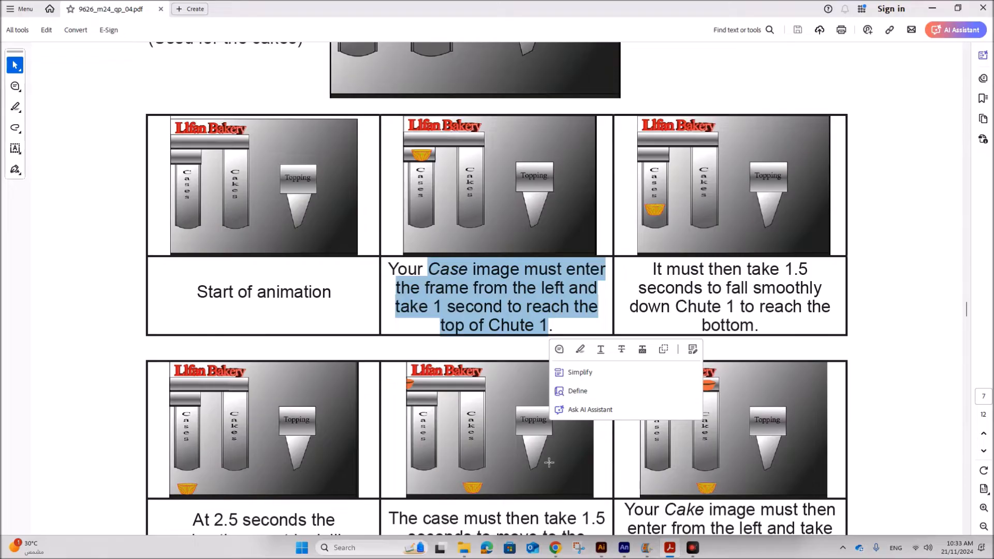
Return to the animation and add a new layer above the Bakery layer.
left_click(623, 548)
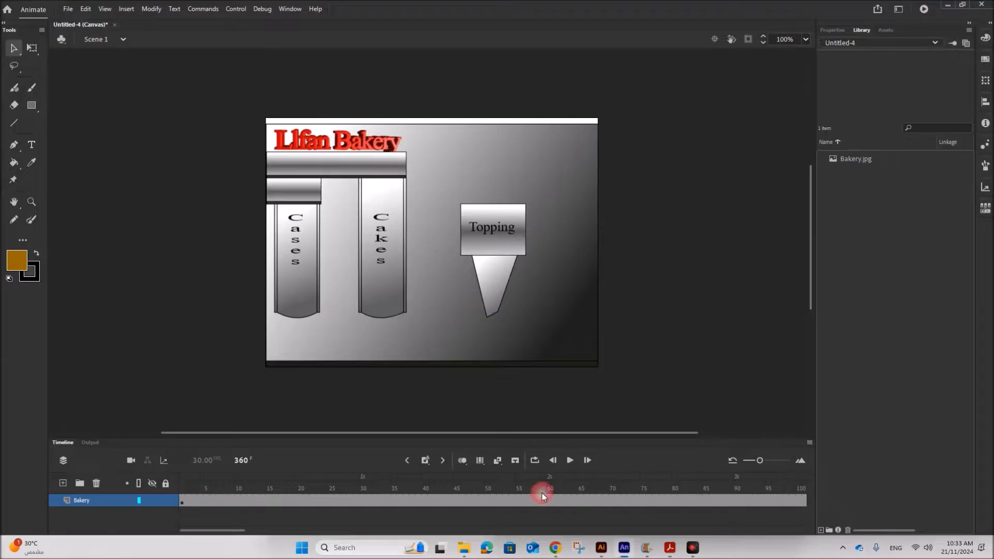
left_click(63, 483)
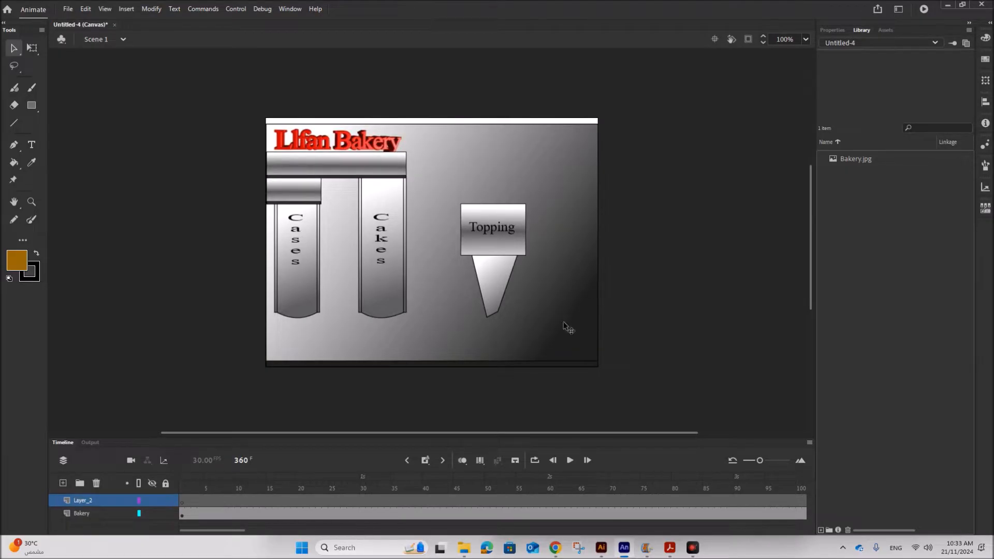
Import Case_Back.svg onto the new layer with all paths in one layer and frame, then move it off-stage left.
mouse_move(466, 555)
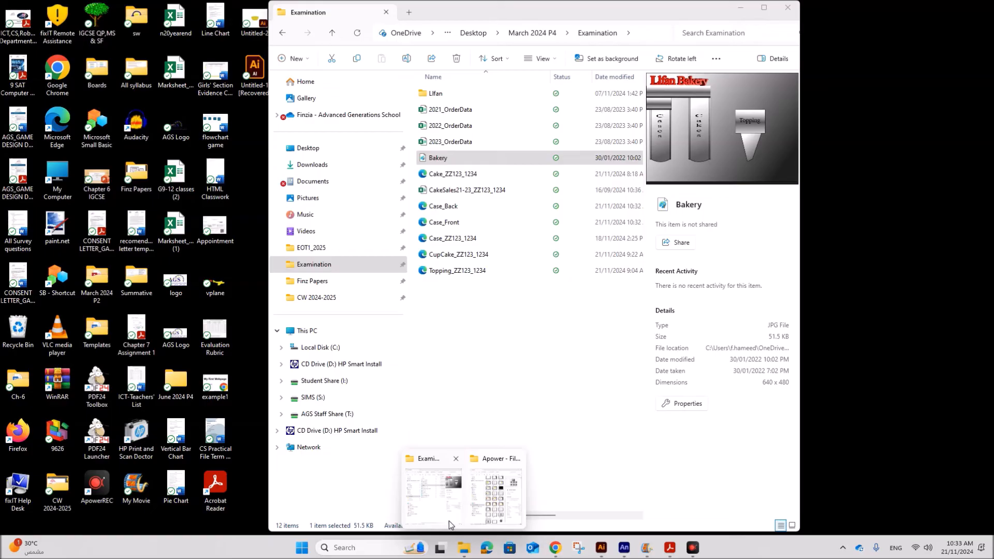
left_click(449, 521)
left_click(438, 207)
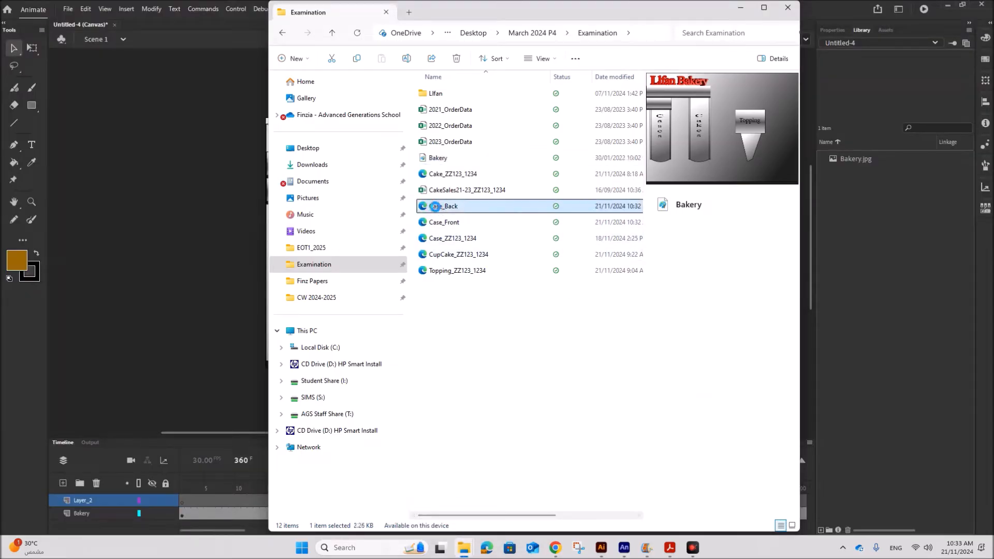
left_click_drag(438, 207, 210, 375)
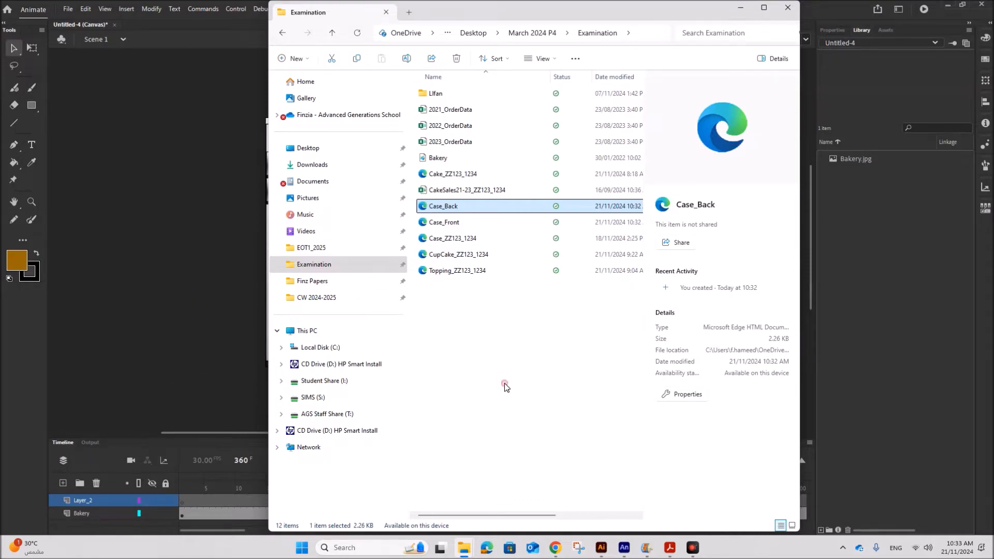
left_click(182, 500)
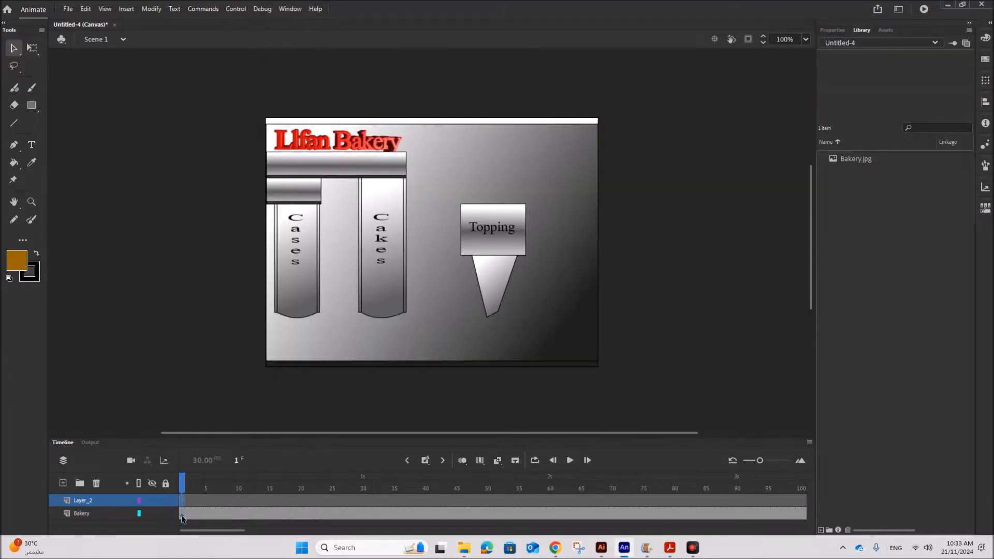
mouse_move(463, 547)
left_click(446, 473)
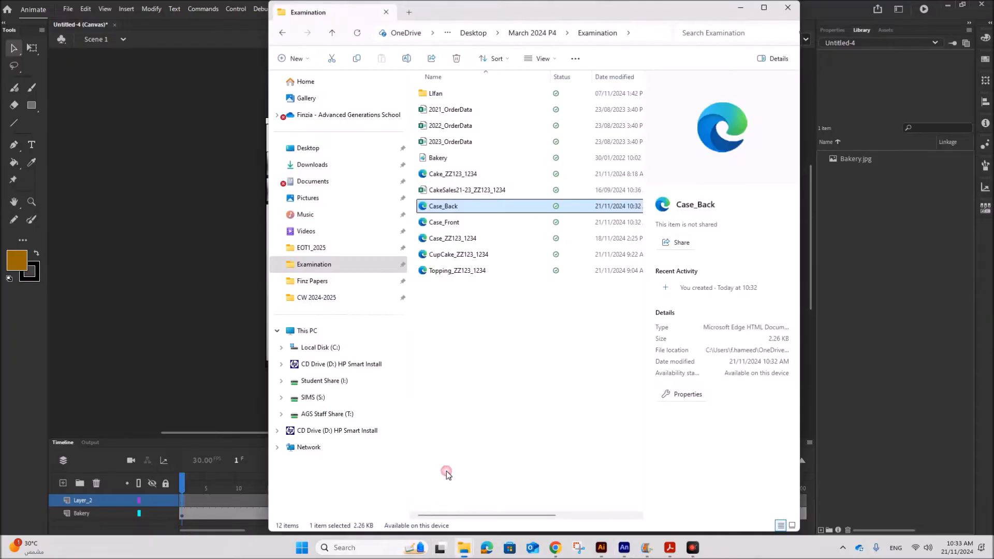
left_click_drag(438, 207, 112, 247)
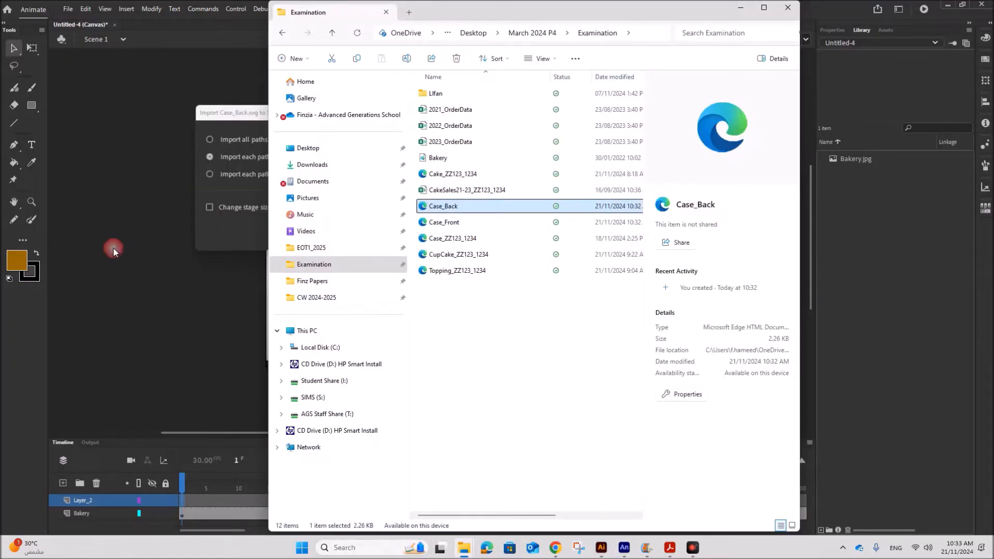
left_click(224, 253)
left_click(222, 139)
left_click(354, 232)
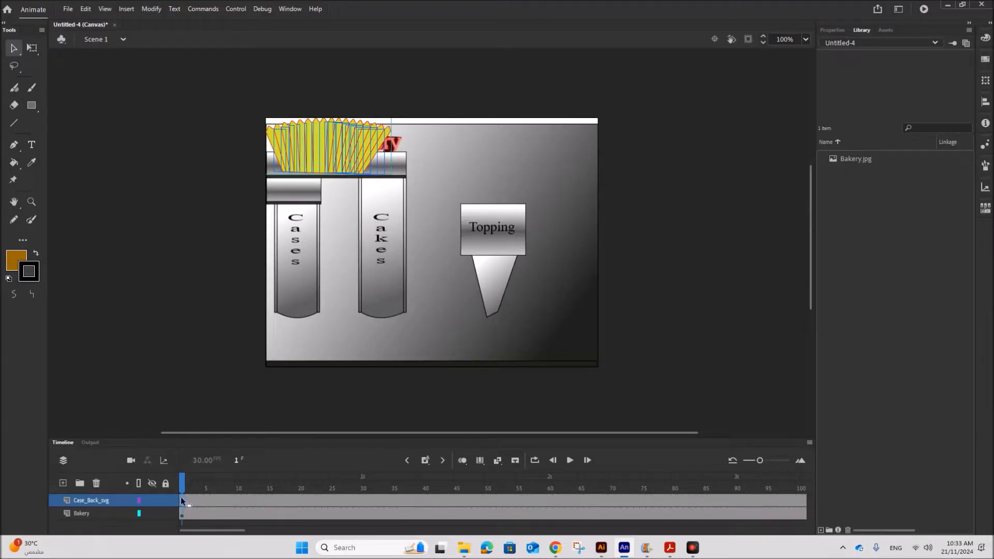
left_click_drag(295, 164, 151, 149)
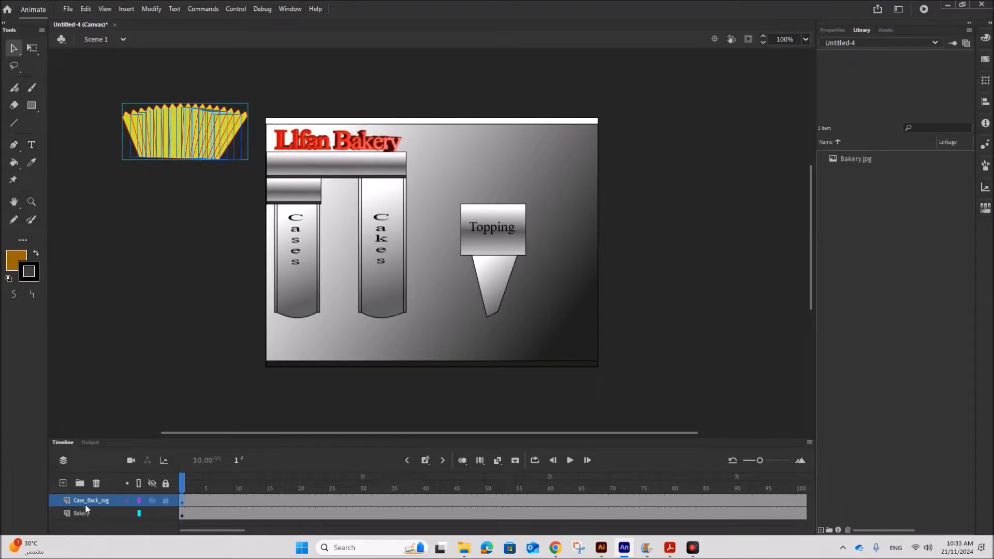
Add another layer and import Case_Front.svg onto it with all paths in the same layer and frame.
left_click(63, 482)
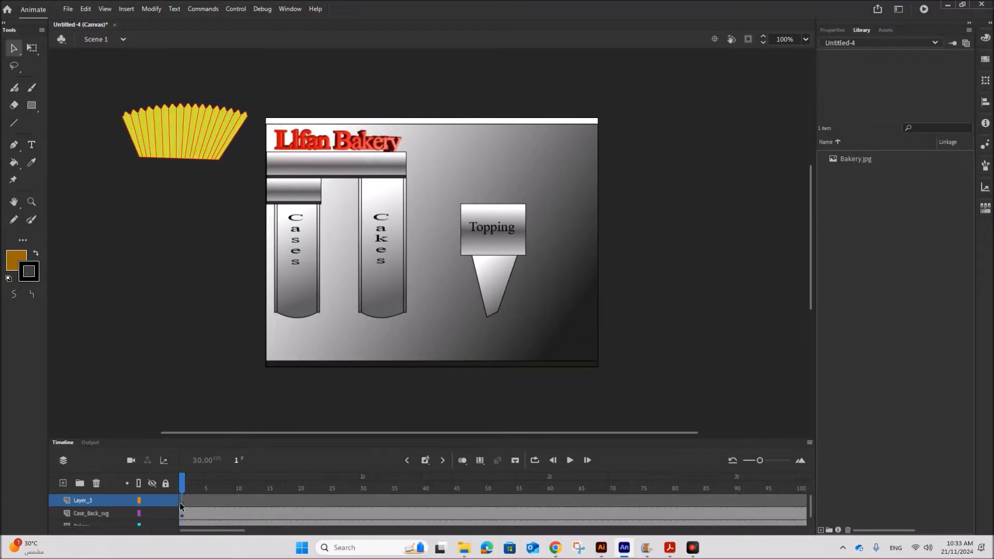
mouse_move(464, 548)
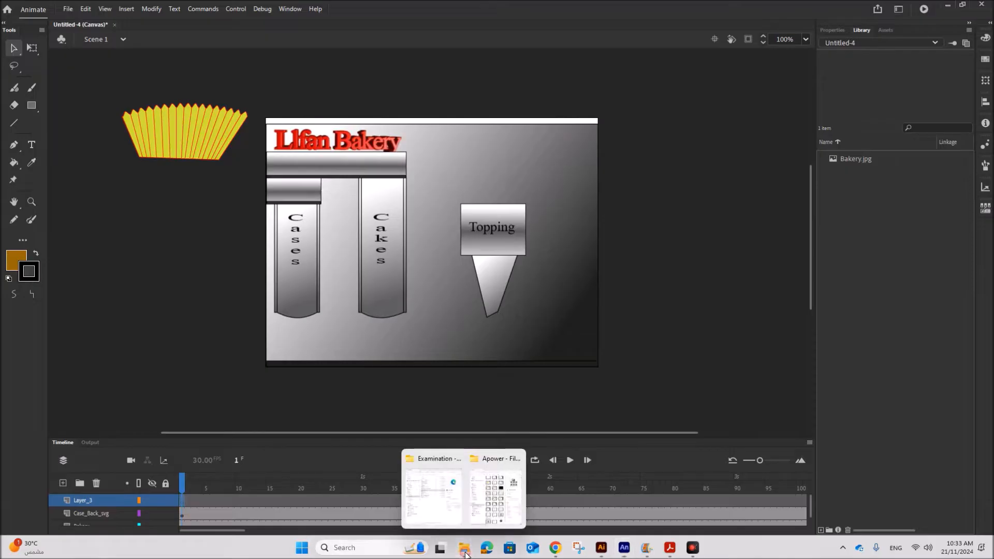
left_click(449, 507)
left_click_drag(425, 222, 155, 258)
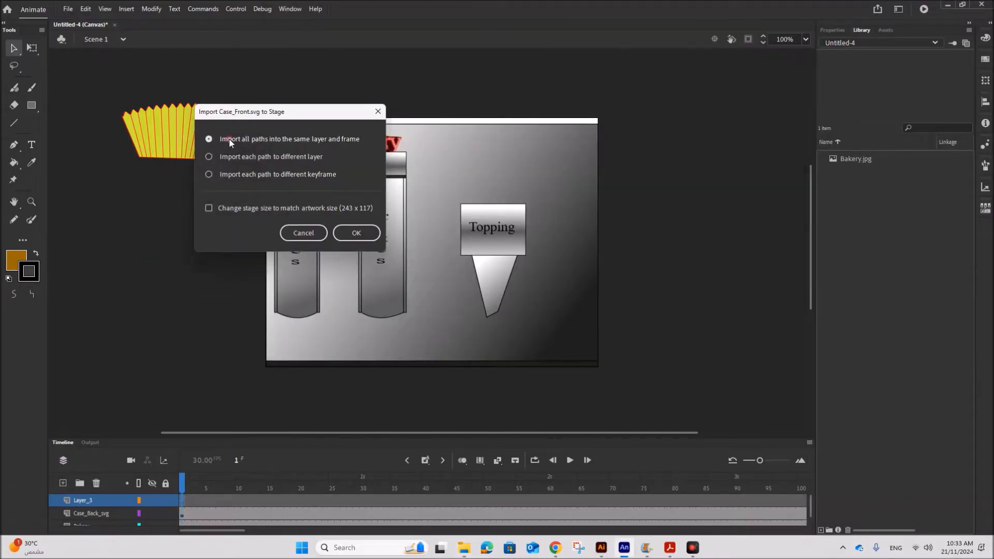
left_click(352, 234)
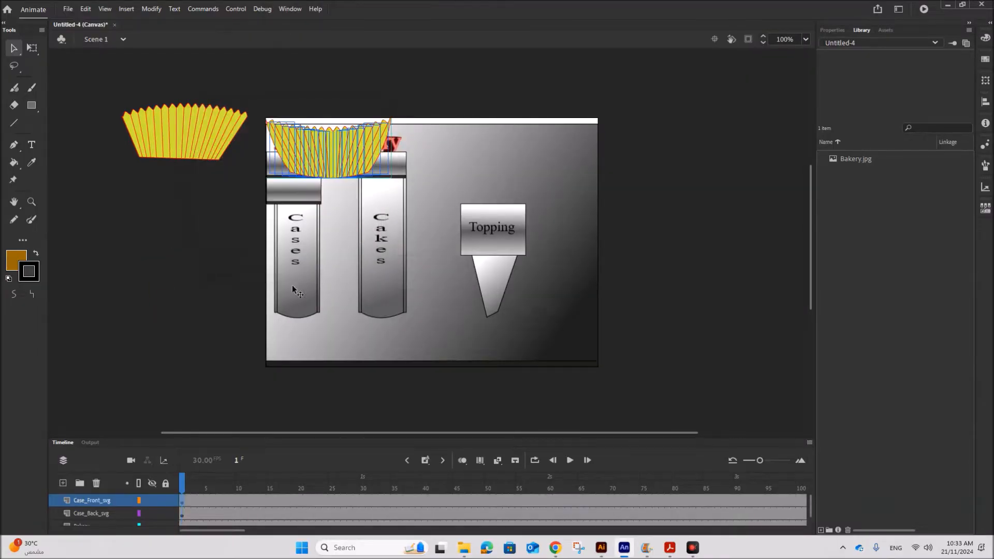
Move the front case off-stage left over the back case, then select the Case_Back_svg layer's first frame.
left_click(226, 291)
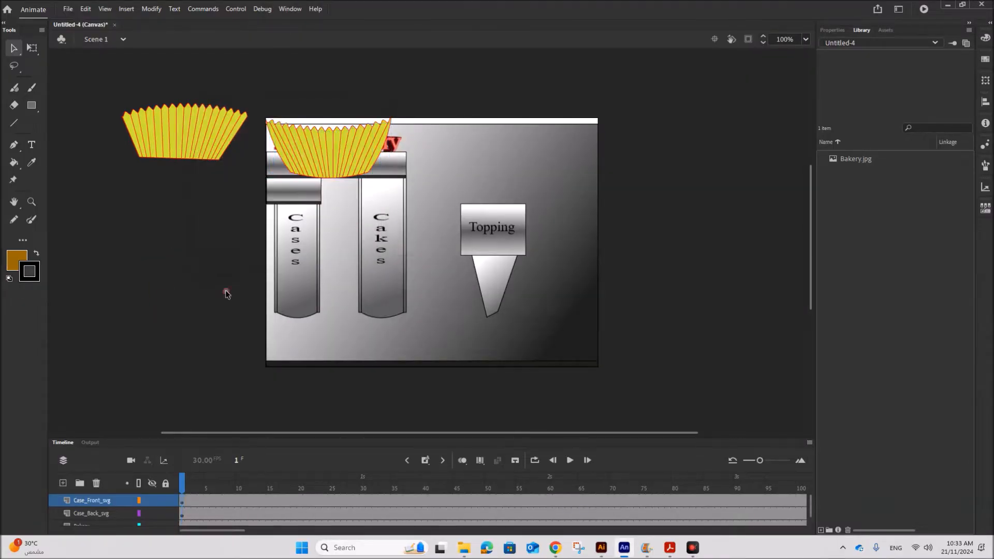
left_click(181, 499)
left_click_drag(308, 175, 169, 173)
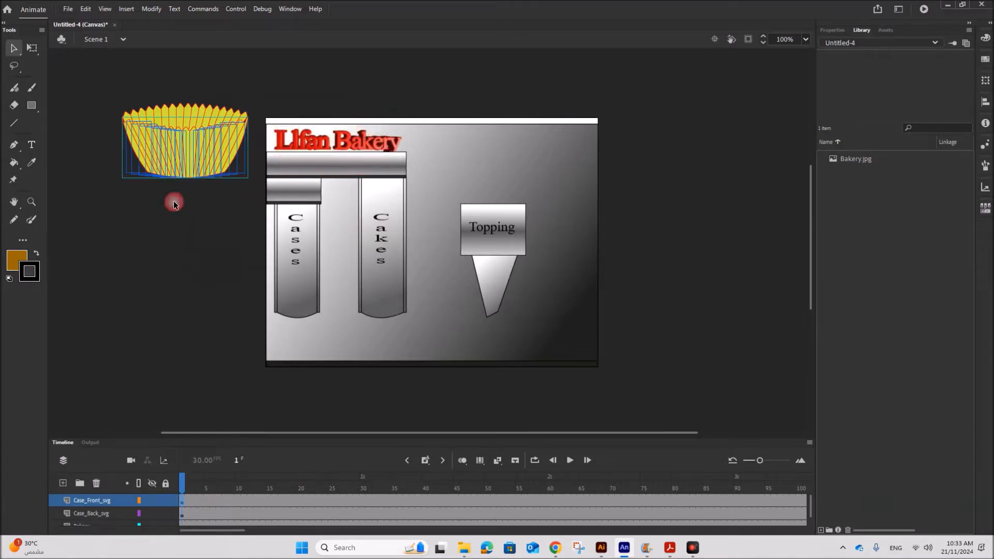
left_click(212, 279)
left_click(202, 339)
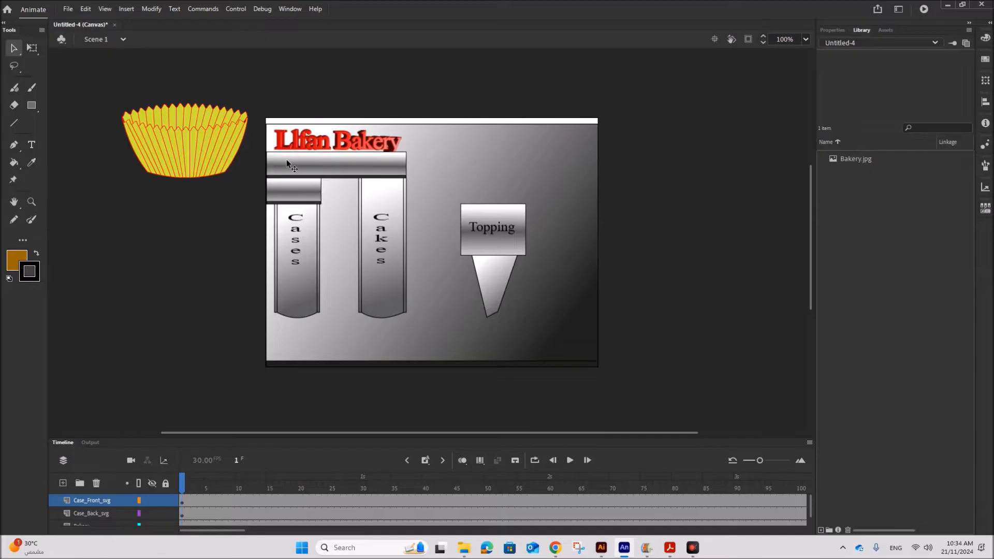
left_click(176, 161)
left_click(183, 515)
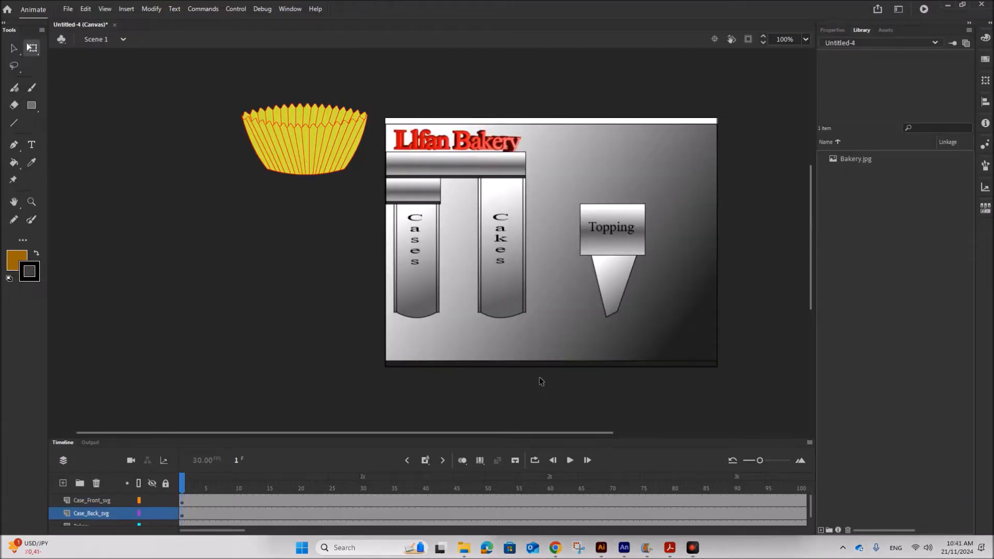
Zoom in on the stage and scale down the back cupcake case with the Free Transform tool.
left_click(104, 9)
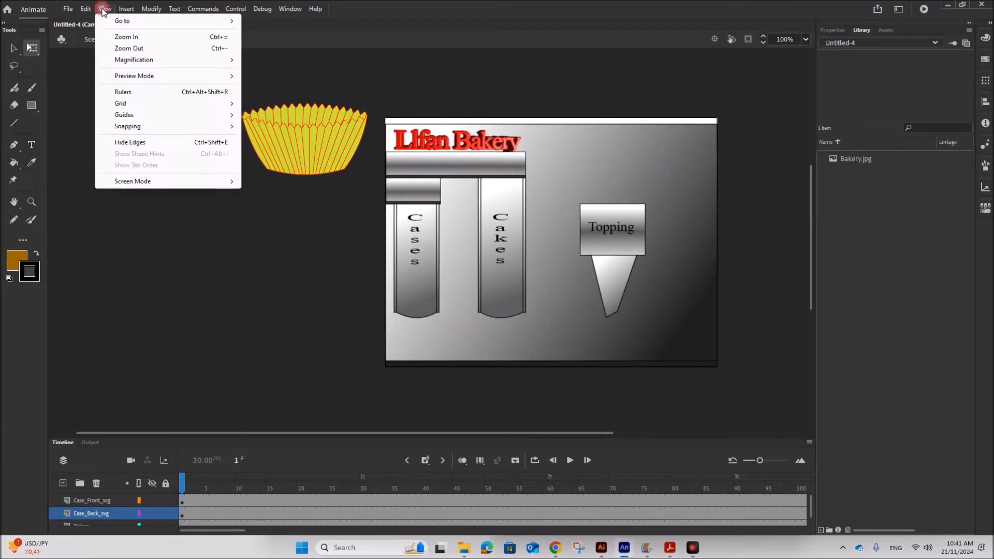
left_click(132, 38)
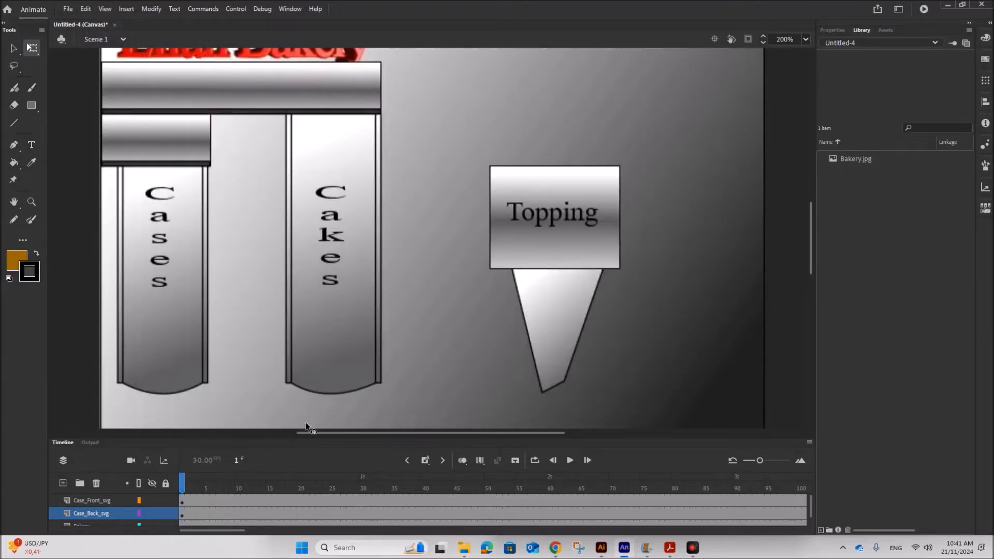
left_click_drag(307, 434, 240, 392)
scroll(281, 337, "up", 5)
scroll(284, 342, "down", 2)
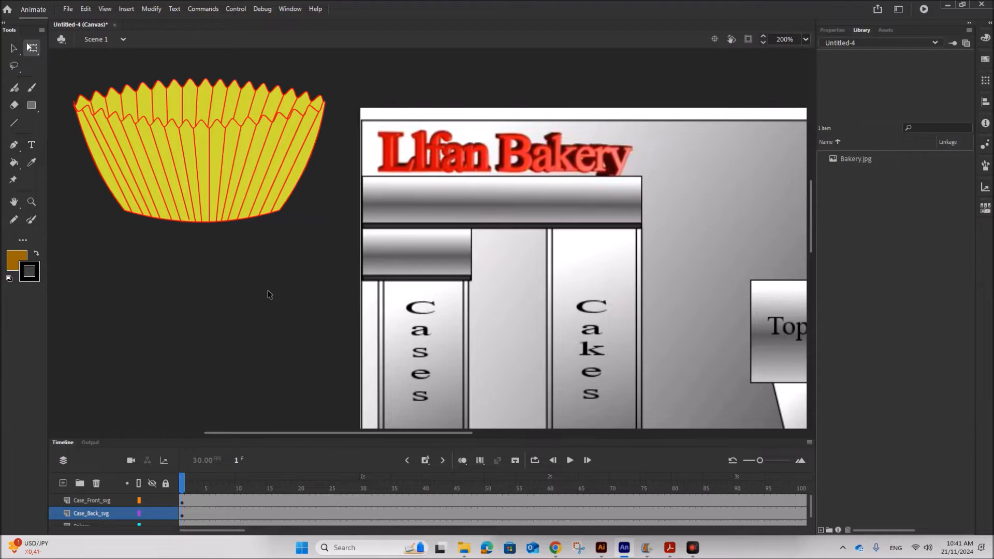
left_click(182, 515)
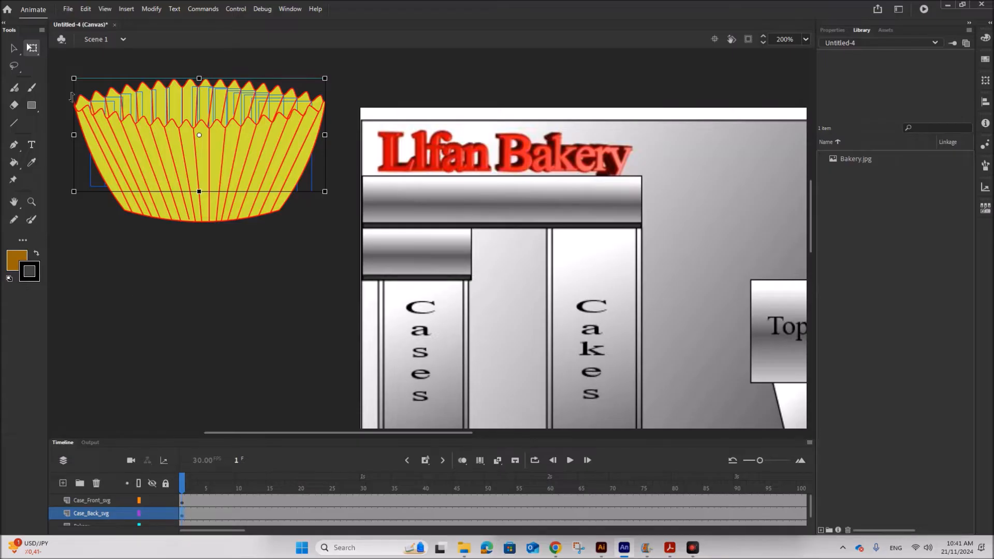
left_click_drag(72, 76, 89, 114)
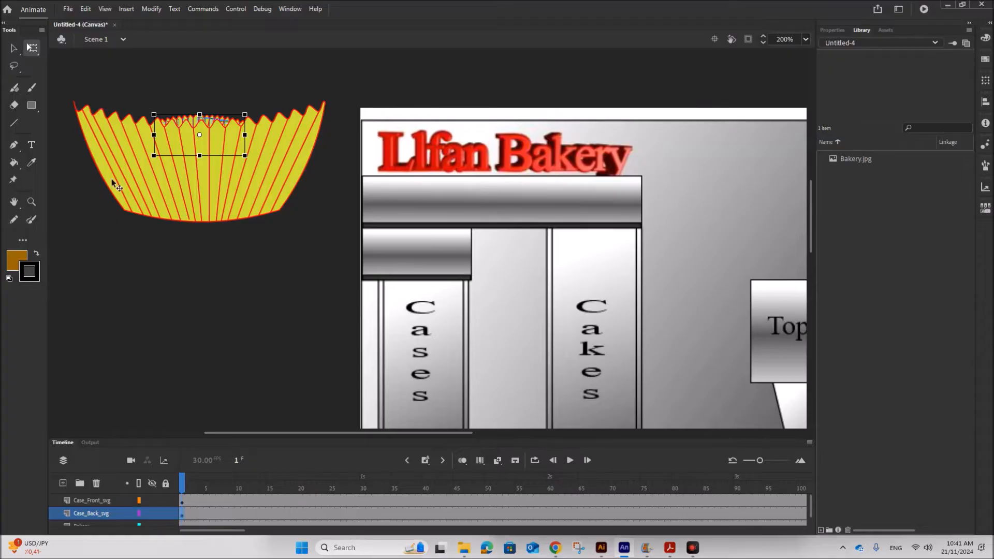
Scale down the front cupcake case to a similar small size.
left_click(182, 502)
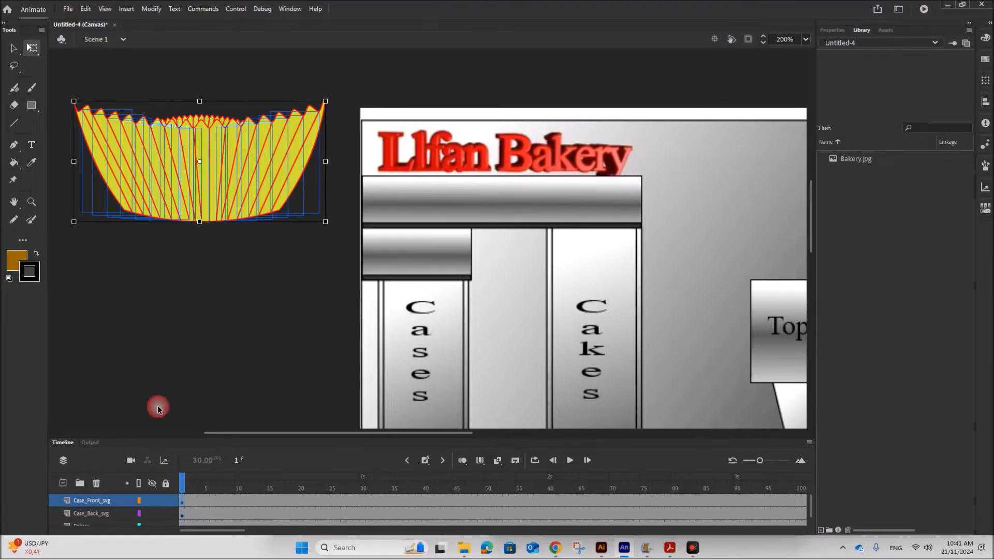
left_click_drag(75, 102, 100, 140)
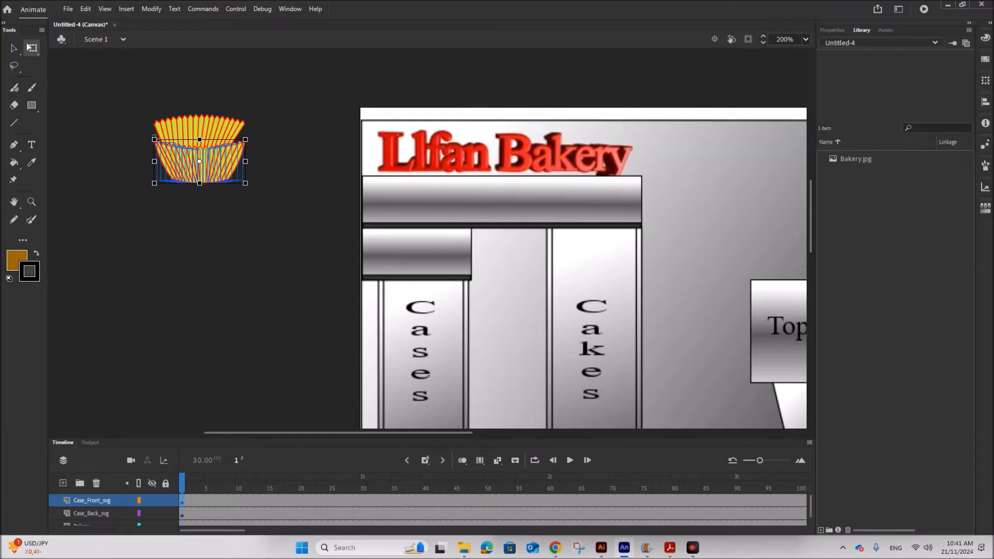
left_click_drag(156, 140, 170, 146)
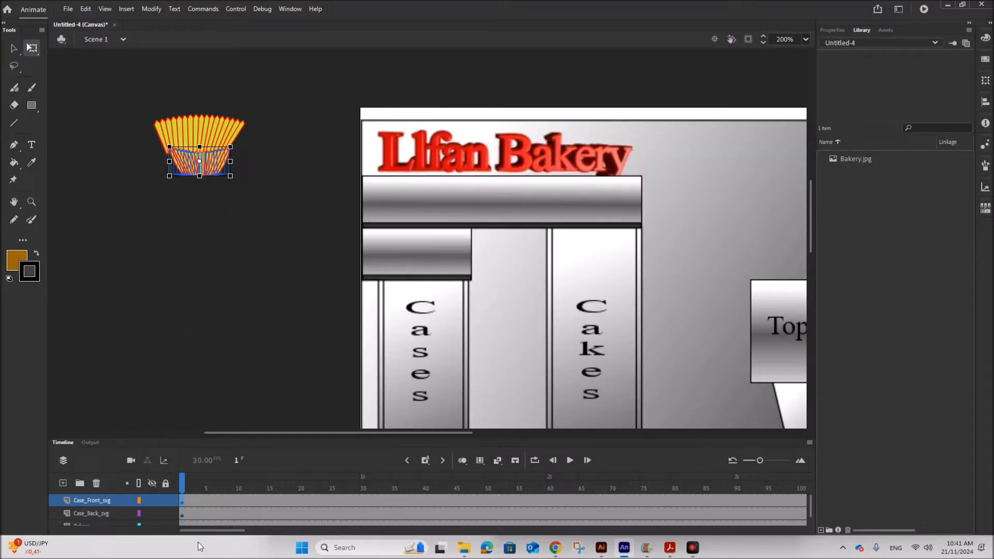
Shrink the back case slightly more and move it down to sit behind the front case.
left_click(183, 512)
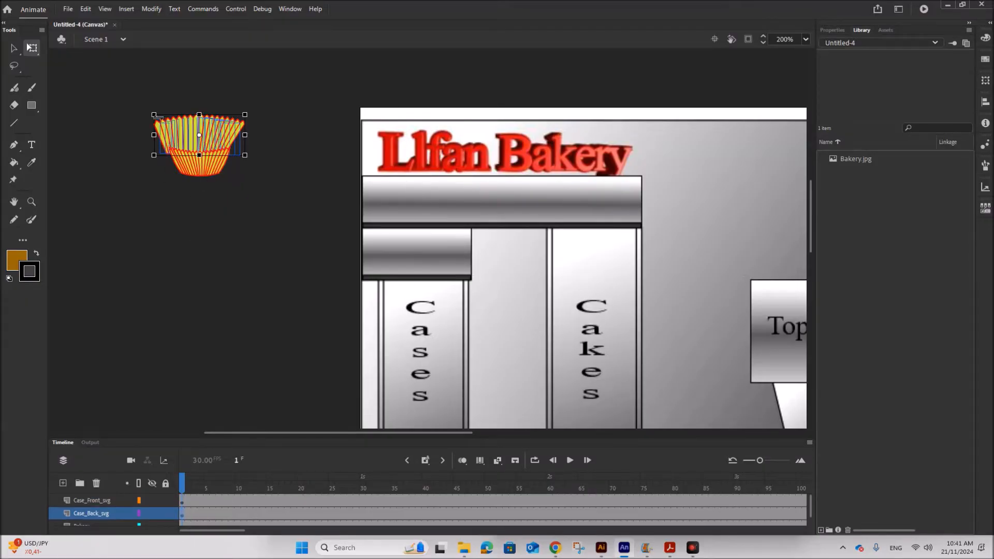
left_click_drag(155, 114, 169, 121)
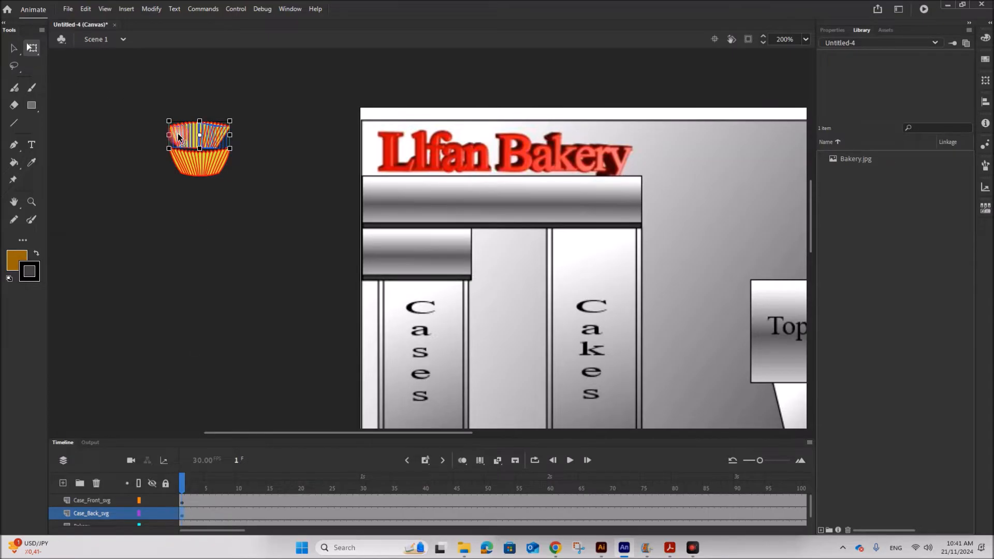
left_click(14, 48)
left_click_drag(185, 138, 185, 158)
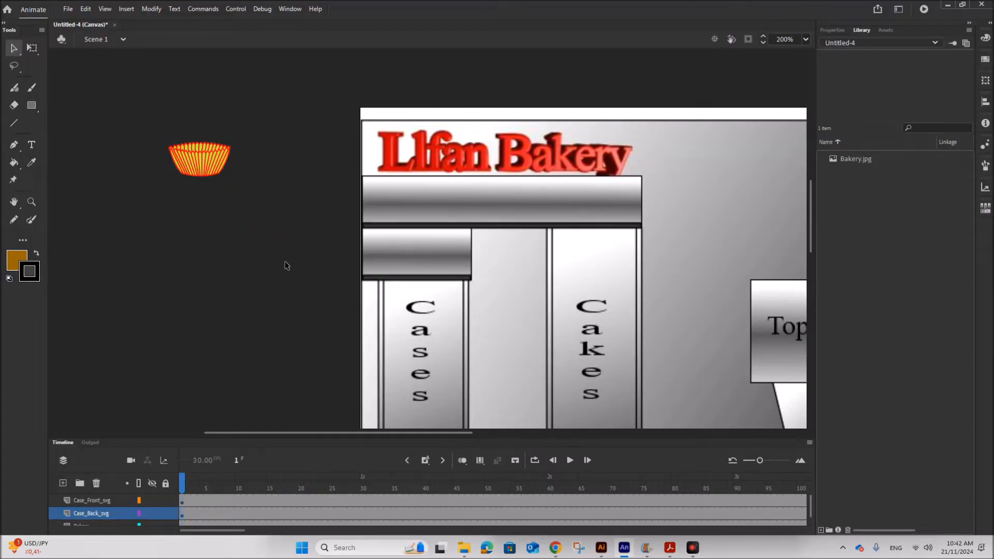
left_click(203, 177)
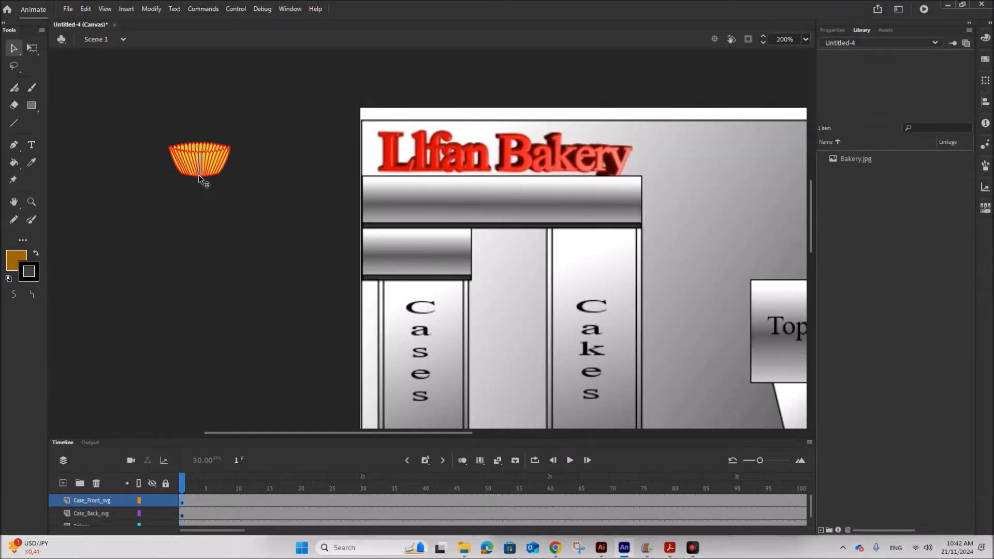
Move both cases closer to the stage's left edge, keeping the front case aligned over the back case.
left_click(182, 511)
key("Left")
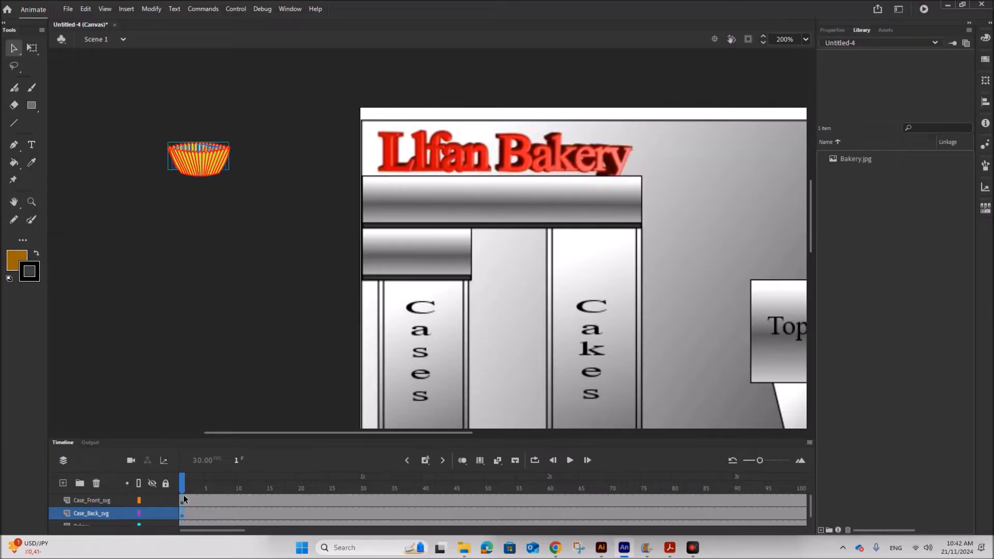
left_click(232, 498)
left_click(264, 339)
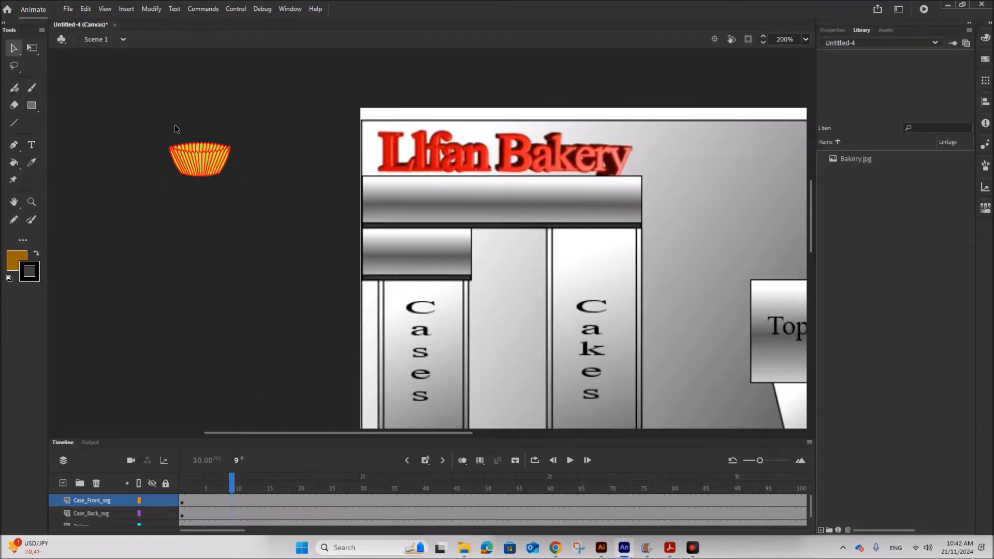
left_click(185, 513)
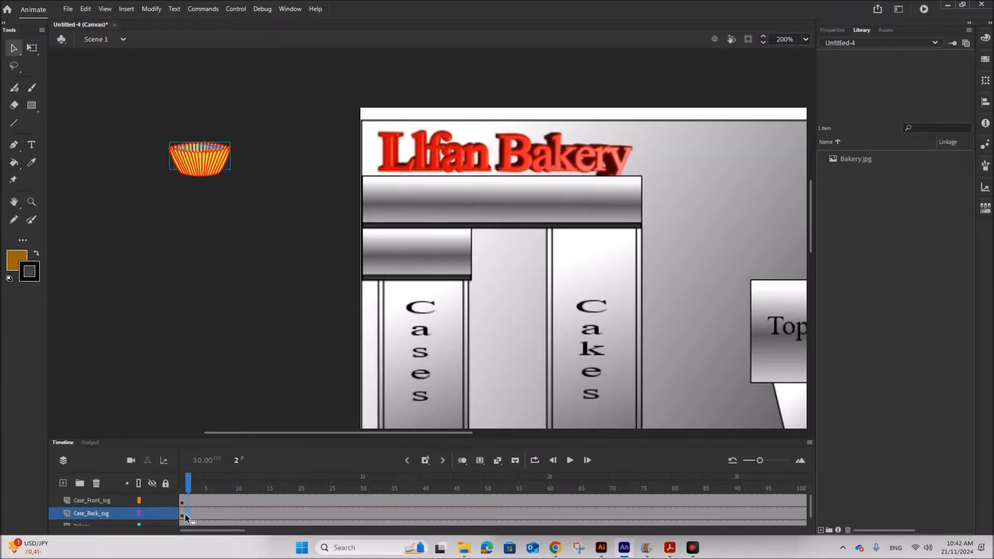
left_click(181, 514)
left_click_drag(212, 146, 328, 182)
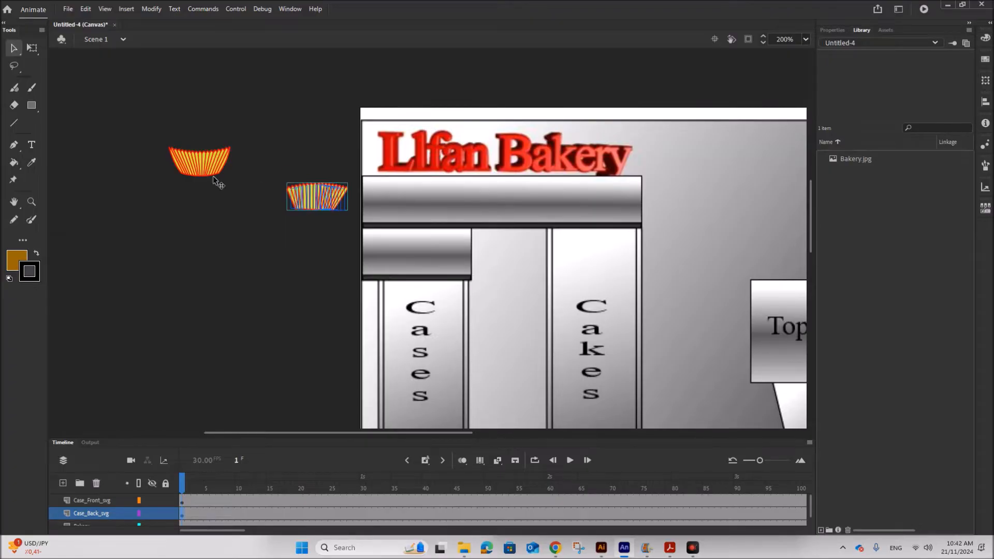
left_click(182, 503)
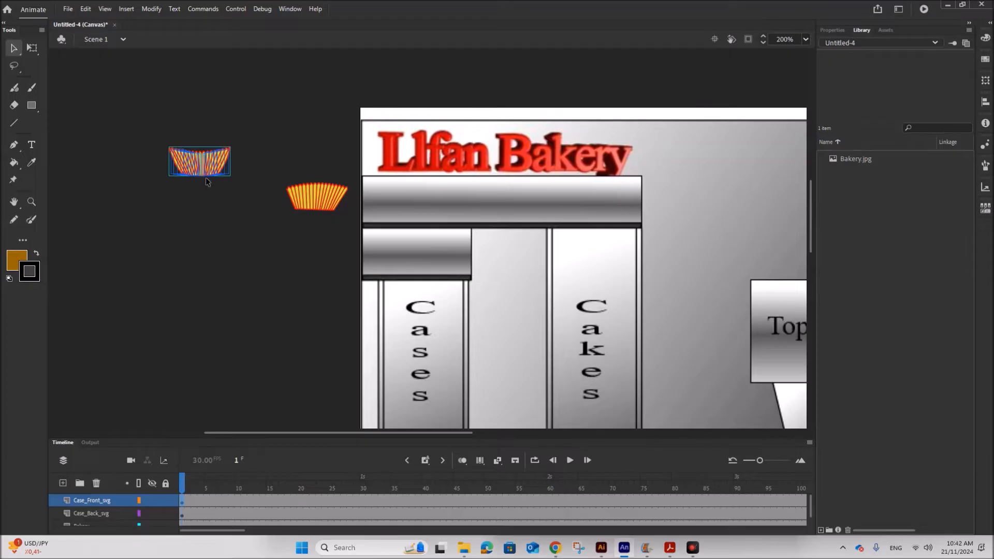
left_click_drag(210, 178, 323, 217)
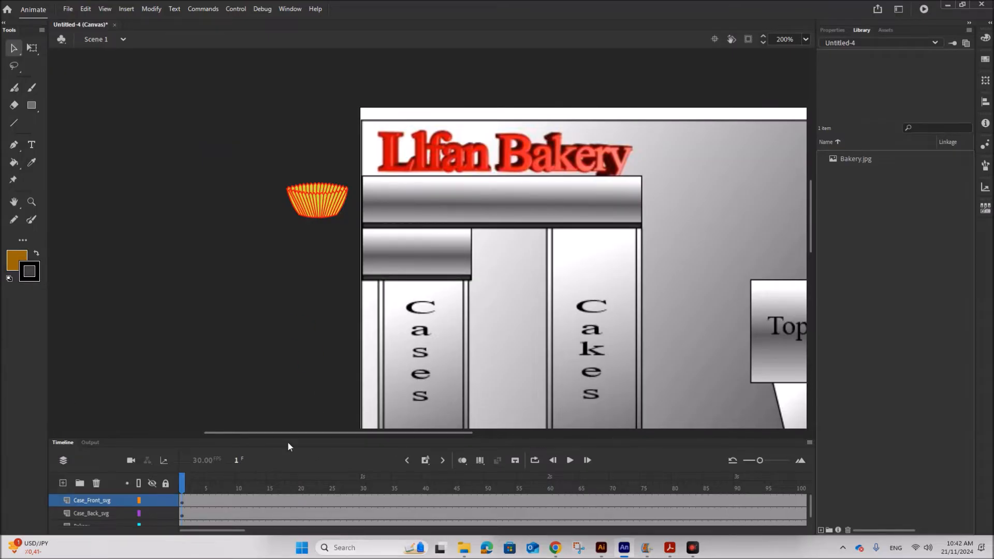
Convert the back case into a Movie Clip symbol named Symbol 1.
left_click(130, 517)
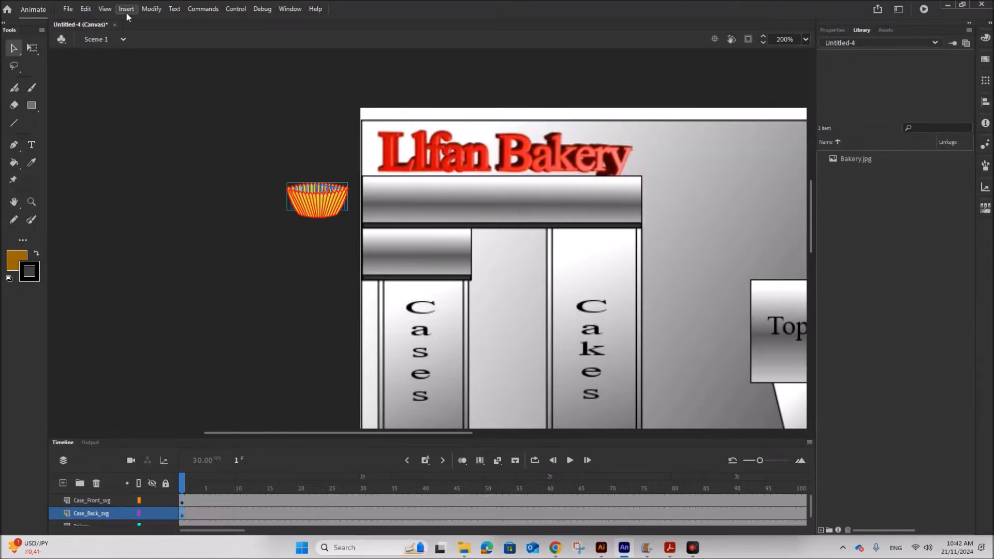
right_click(309, 185)
left_click(347, 477)
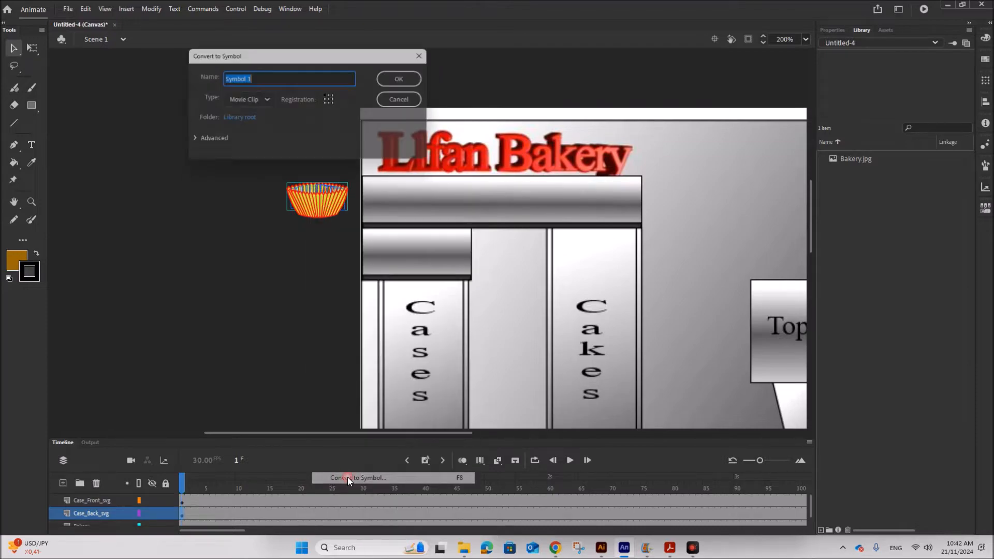
left_click(407, 78)
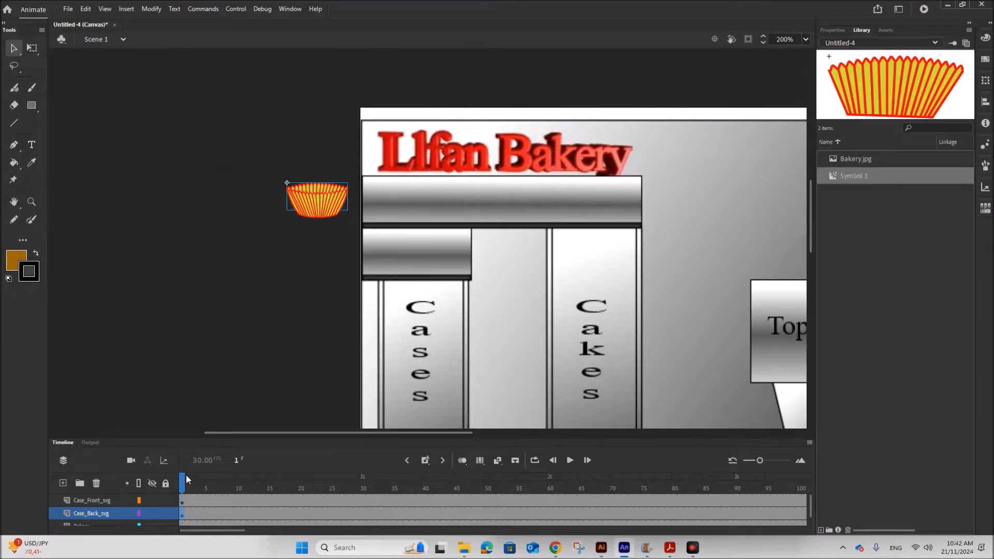
Convert the front case into a Movie Clip symbol named Symbol 2.
left_click(181, 501)
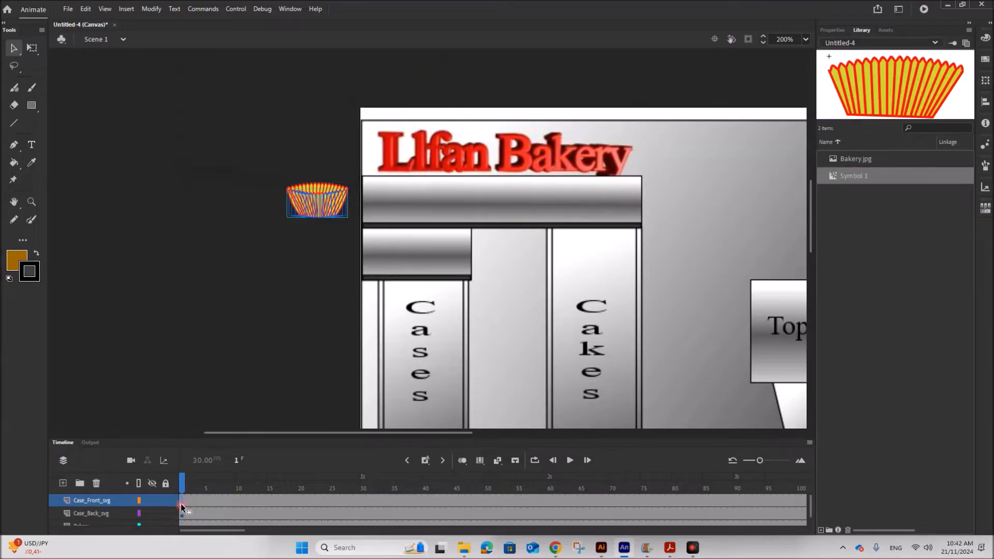
right_click(312, 208)
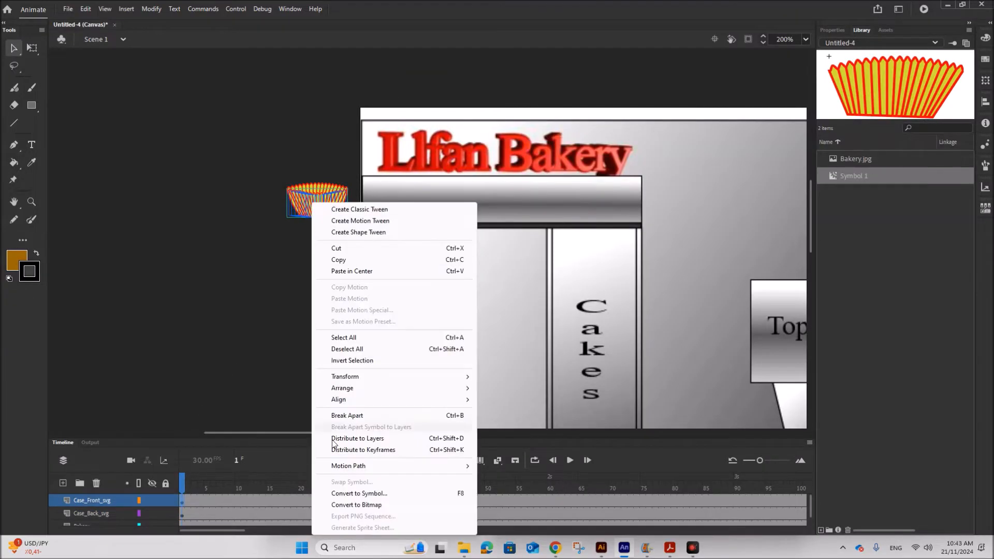
left_click(342, 493)
left_click(404, 78)
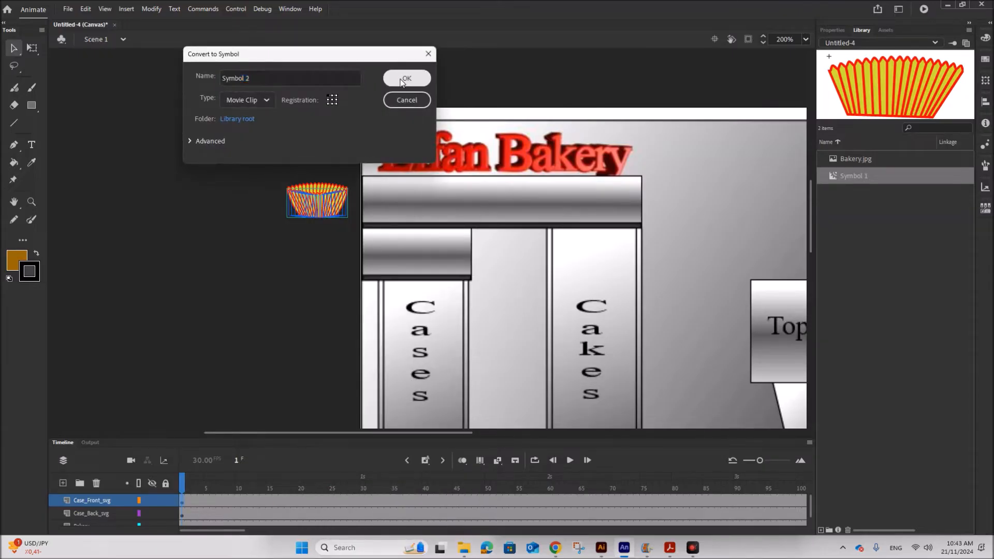
Create a motion tween on the Case_Back_svg layer and another on the Case_Front_svg layer.
left_click(181, 514)
left_click(127, 9)
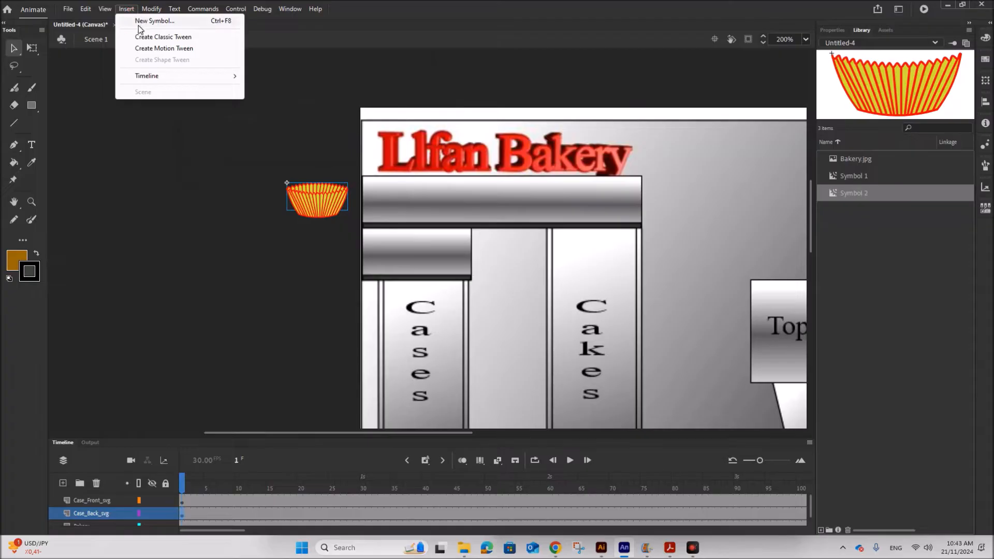
left_click(154, 48)
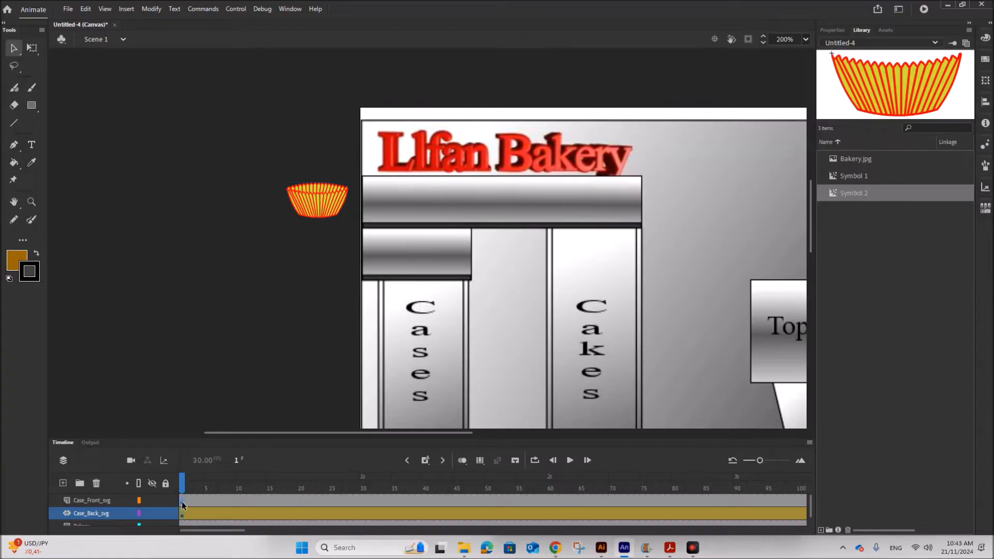
left_click(182, 501)
left_click(127, 10)
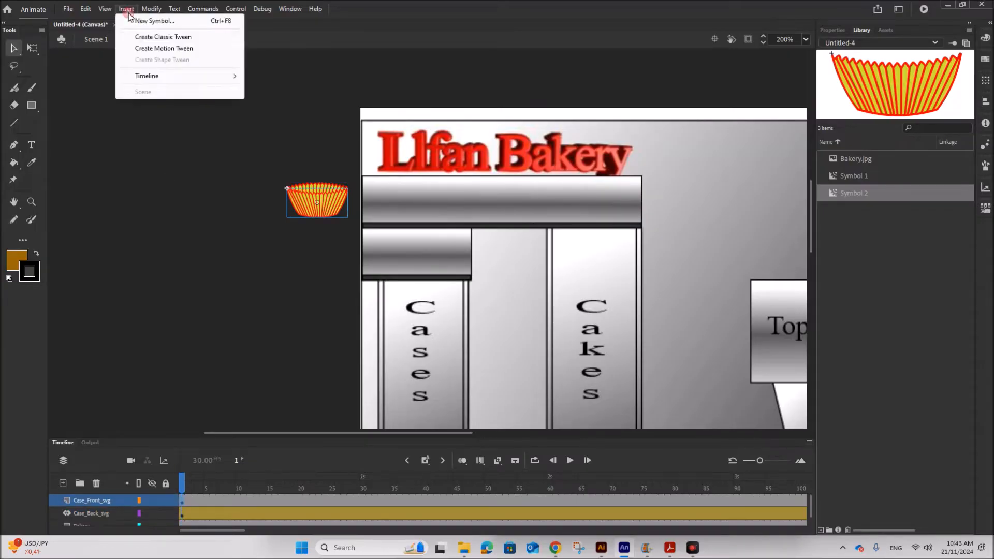
left_click(150, 48)
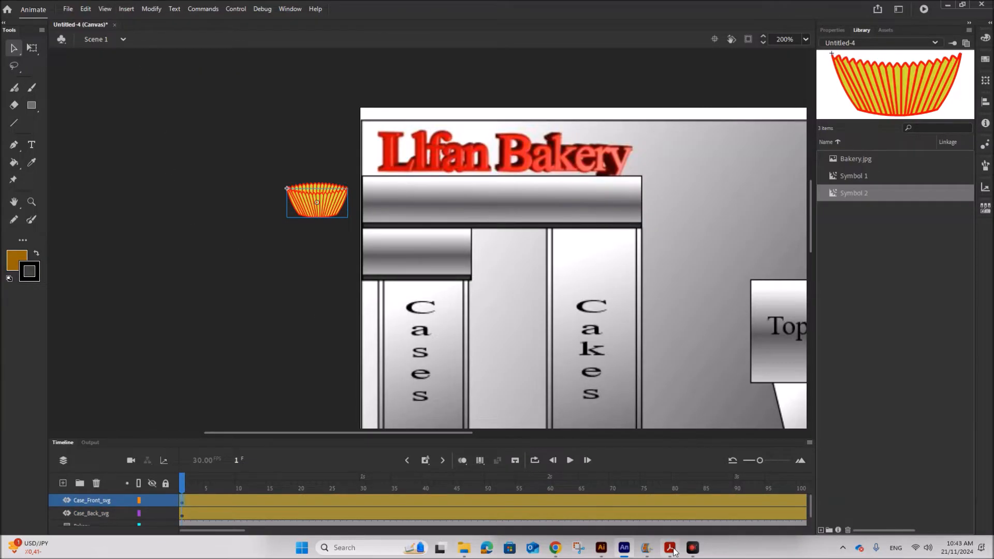
Switch to the PDF brief and read how long the case takes to reach the top of Chute 1.
left_click(670, 549)
left_click(480, 304)
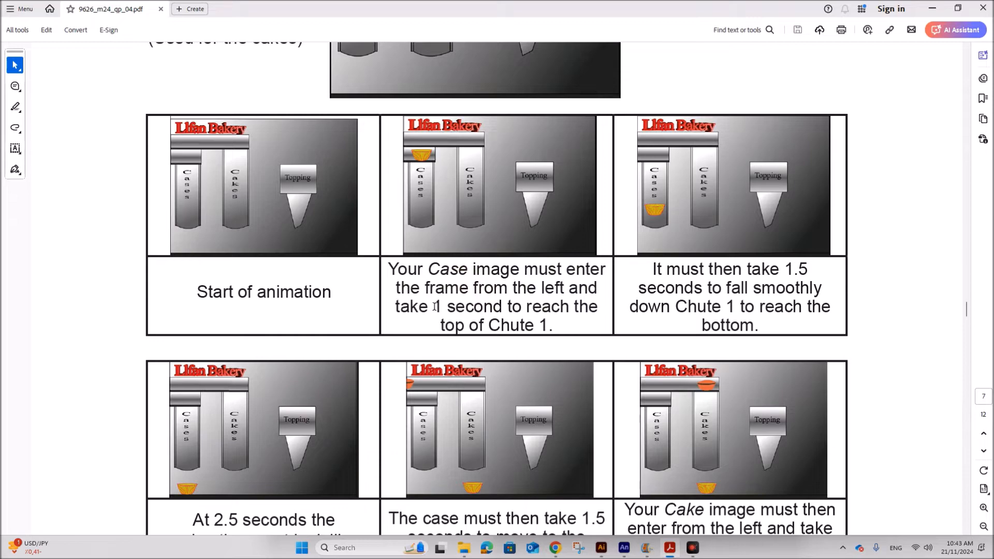
left_click_drag(434, 307, 570, 306)
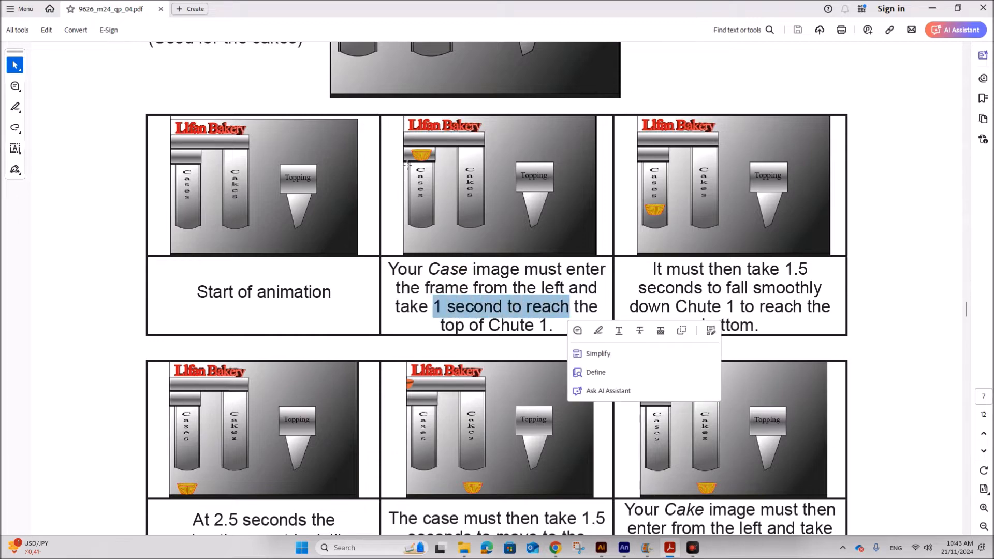
Return to the animation and, at frame 30, move the front case onto the top of Chute 1.
left_click(623, 548)
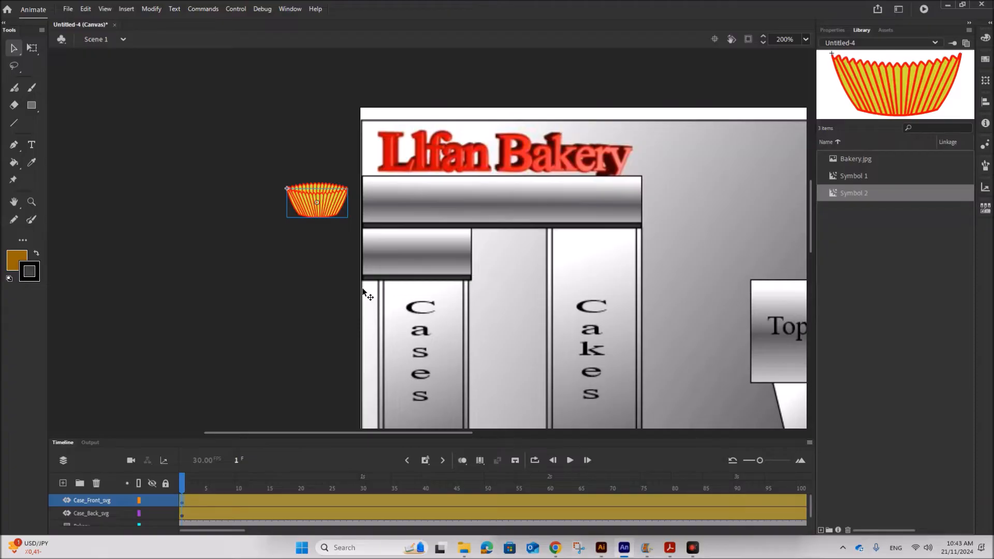
left_click(363, 501)
left_click_drag(326, 212, 431, 213)
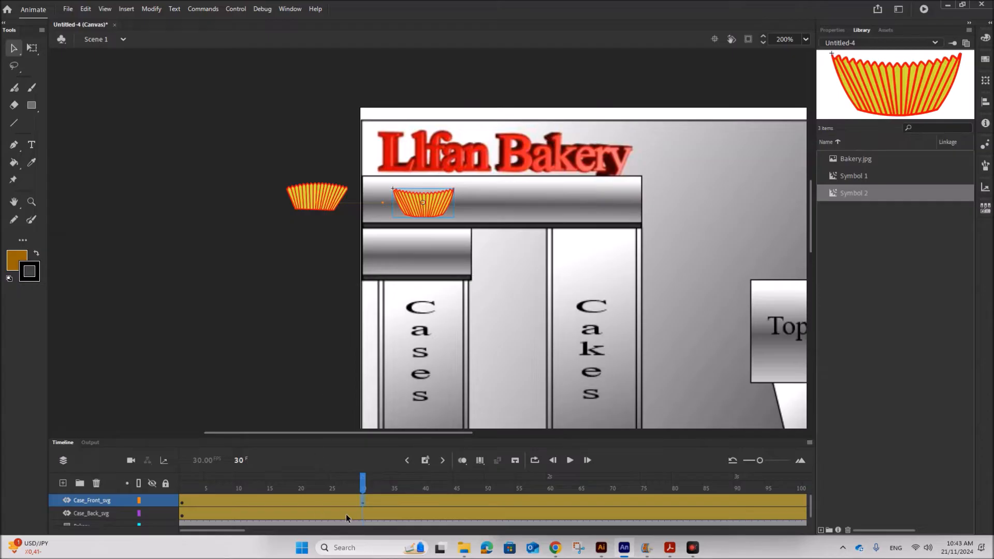
At frame 30 on the Case_Back_svg layer, move the back case to the same spot atop Chute 1.
left_click(362, 515)
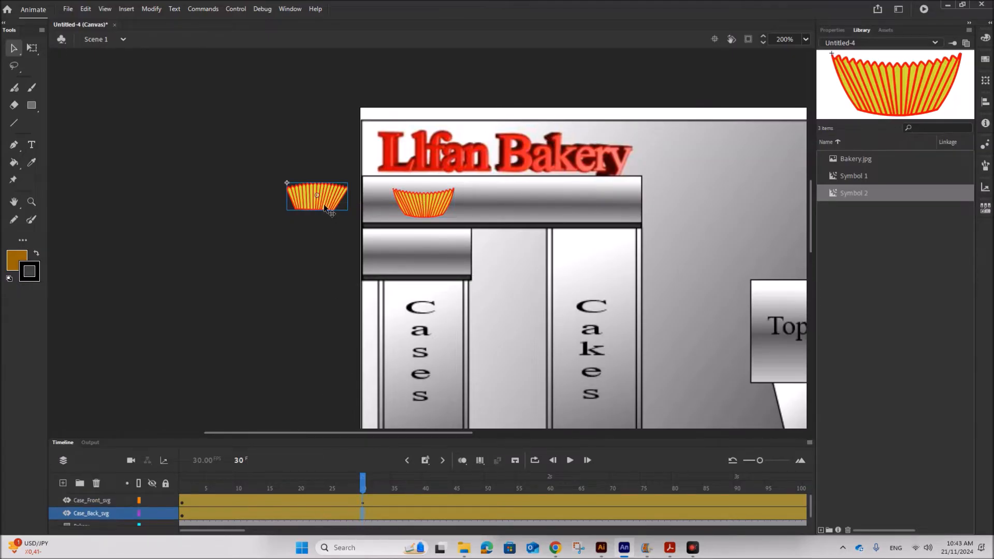
left_click_drag(325, 207, 432, 209)
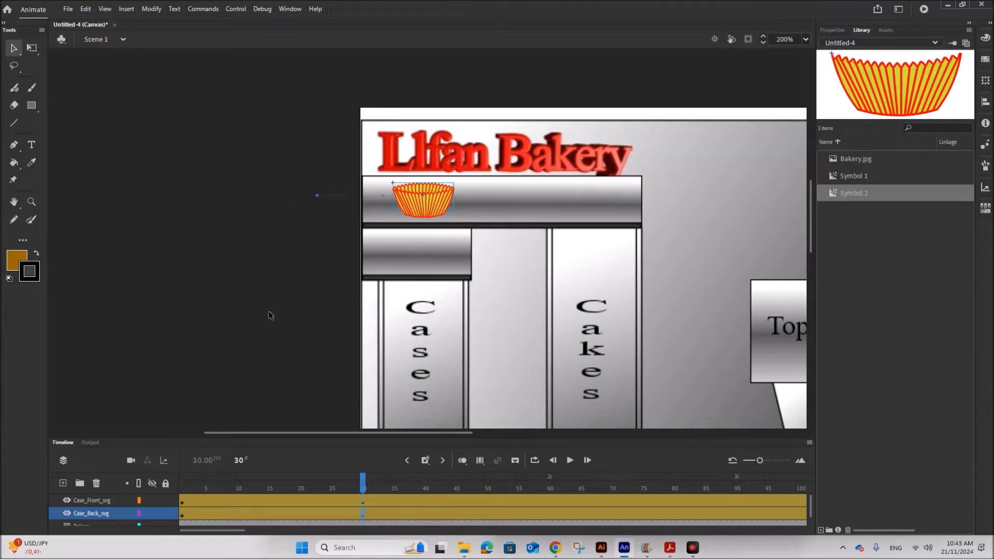
left_click(183, 515)
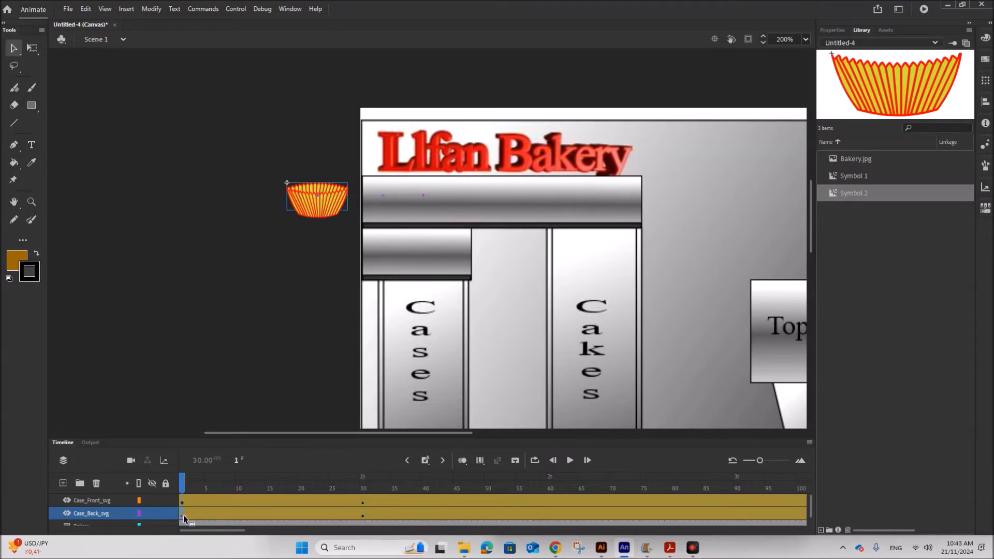
Play the animation from the first frame to preview the cases entering from the left.
left_click(569, 460)
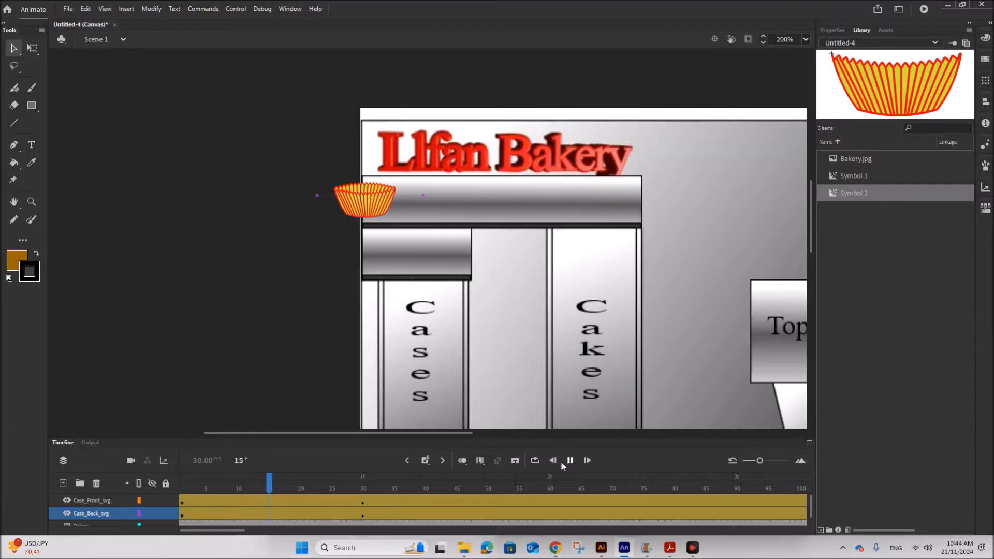
key("Return")
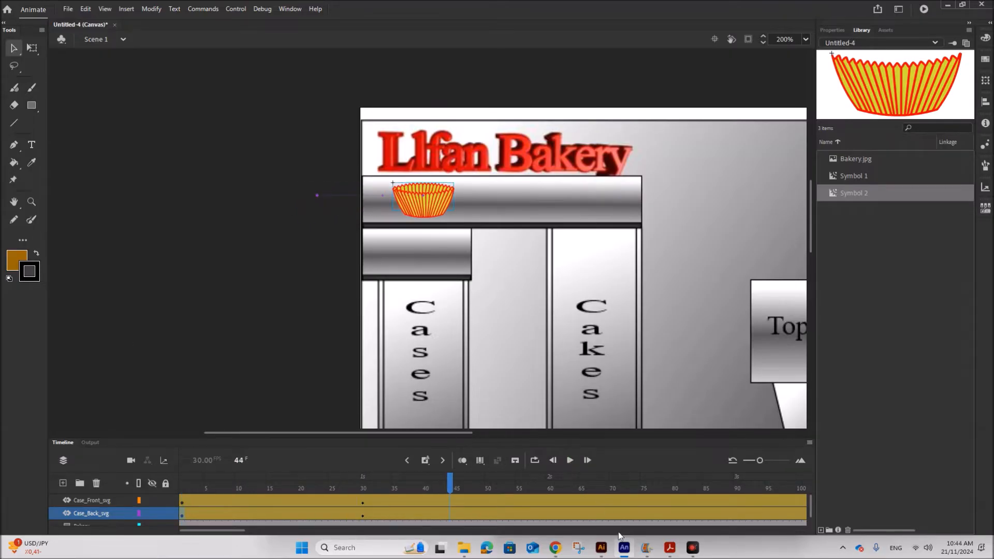
Switch to the PDF brief and read how long the case takes to fall down Chute 1.
left_click(669, 548)
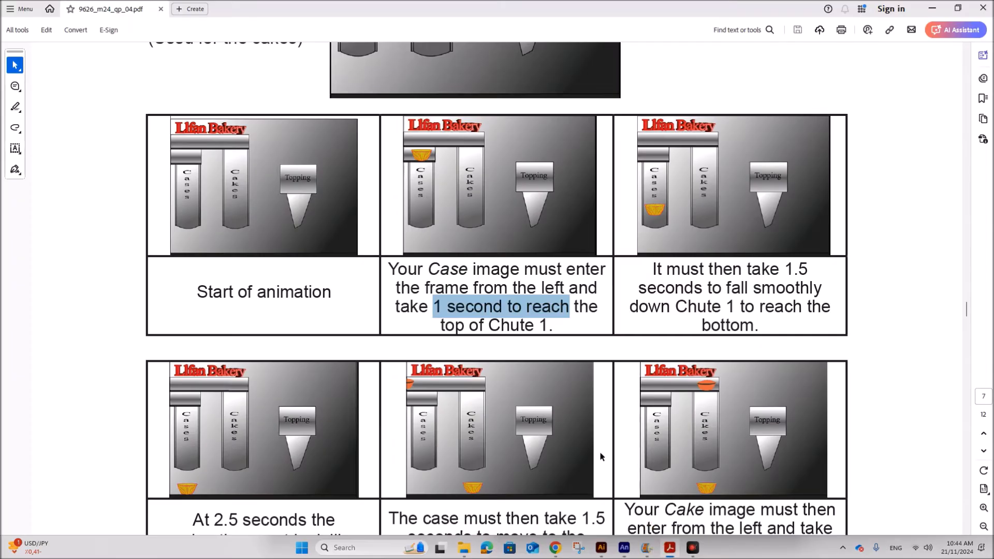
left_click(687, 291)
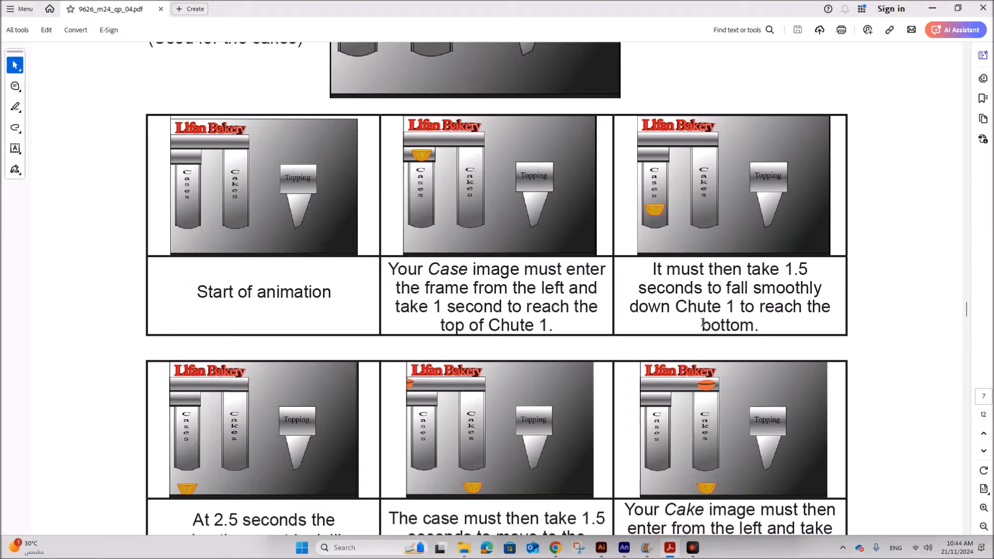
scroll(702, 323, "down", 1)
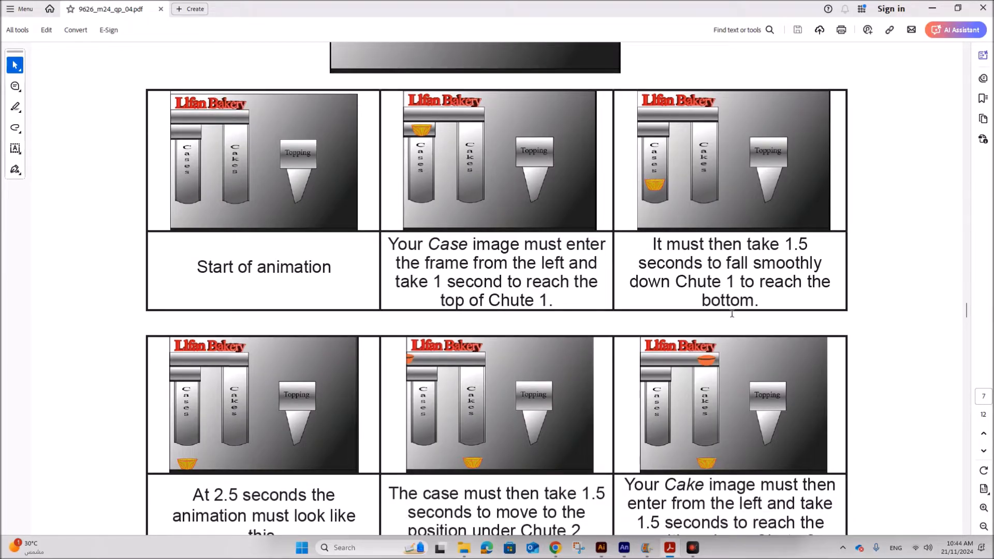
scroll(731, 313, "down", 1)
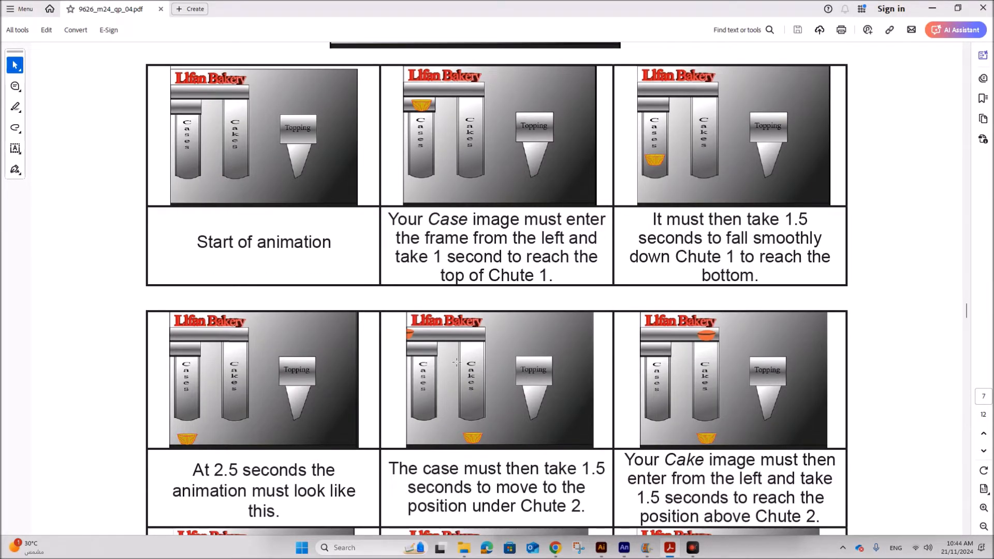
scroll(530, 334, "down", 2)
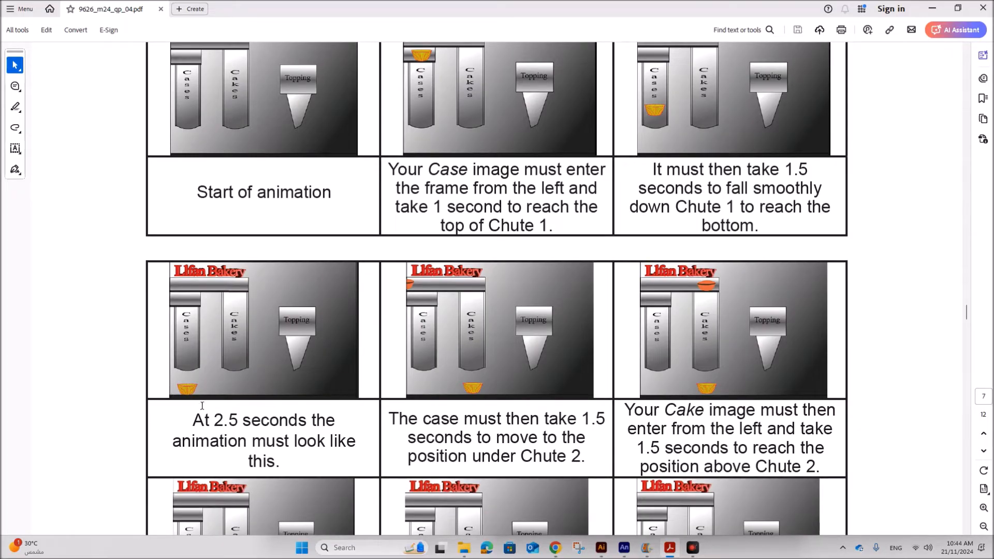
Return to the animation and, at frame 75 on the Case_Front_svg layer, move the front case to the bottom of Chute 1.
left_click(624, 548)
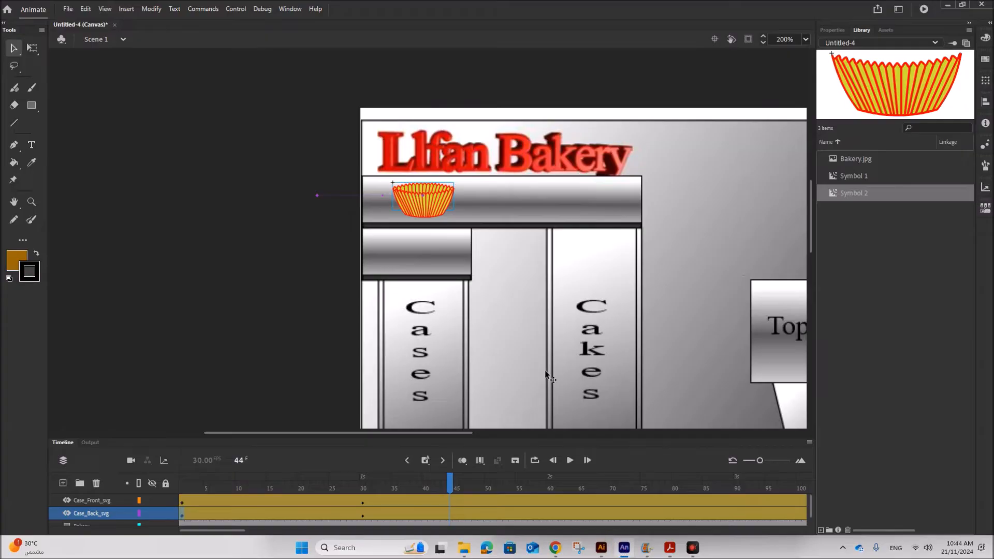
scroll(549, 334, "down", 3)
scroll(550, 334, "down", 3)
scroll(549, 334, "up", 3)
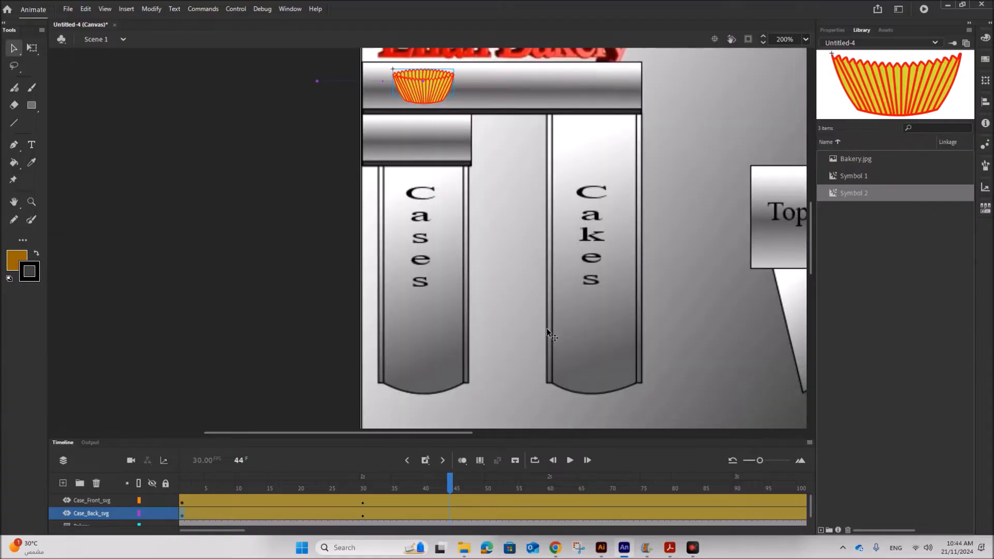
key("ctrl+minus")
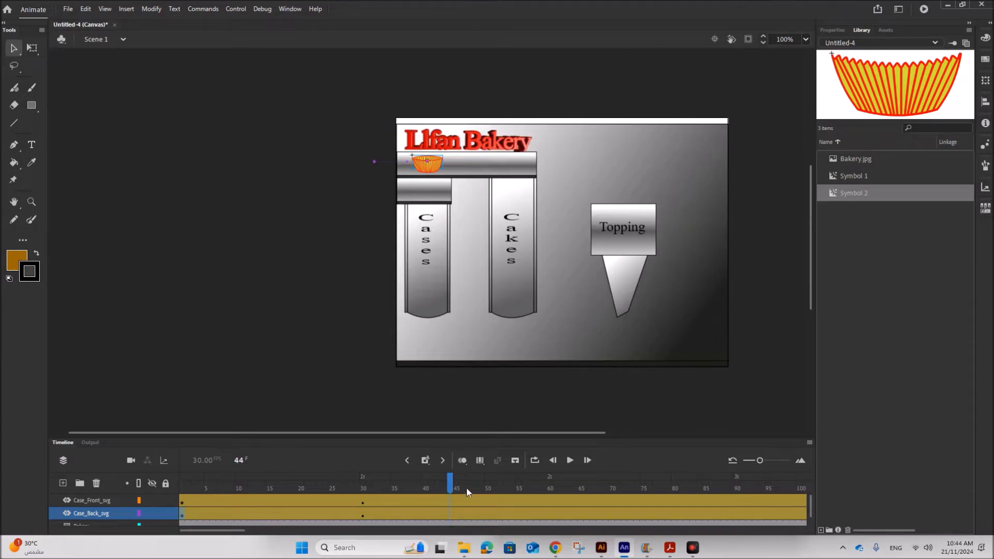
left_click(644, 500)
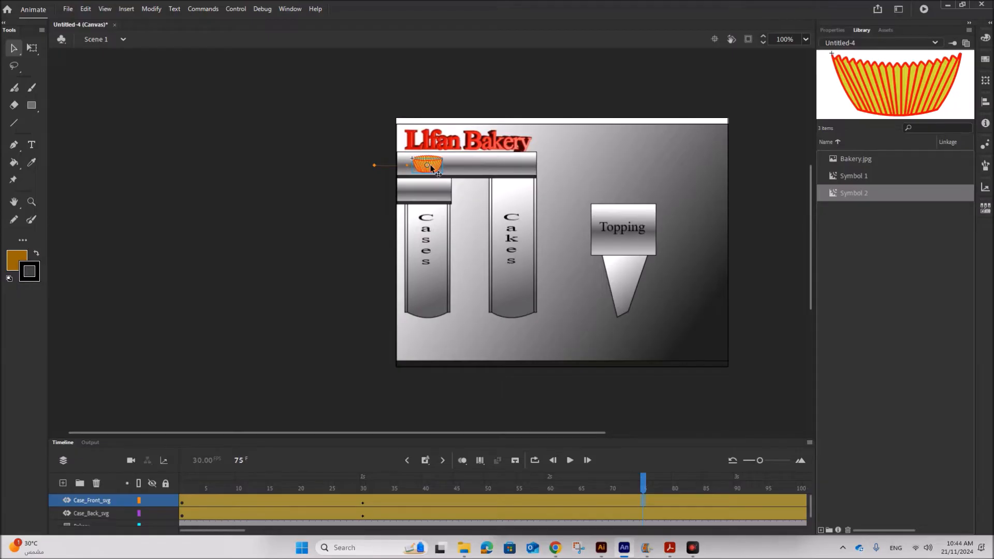
left_click_drag(431, 167, 426, 354)
At frame 75 on the Case_Back_svg layer, move the back case down to the bottom of Chute 1 and nudge it into line.
left_click(645, 512)
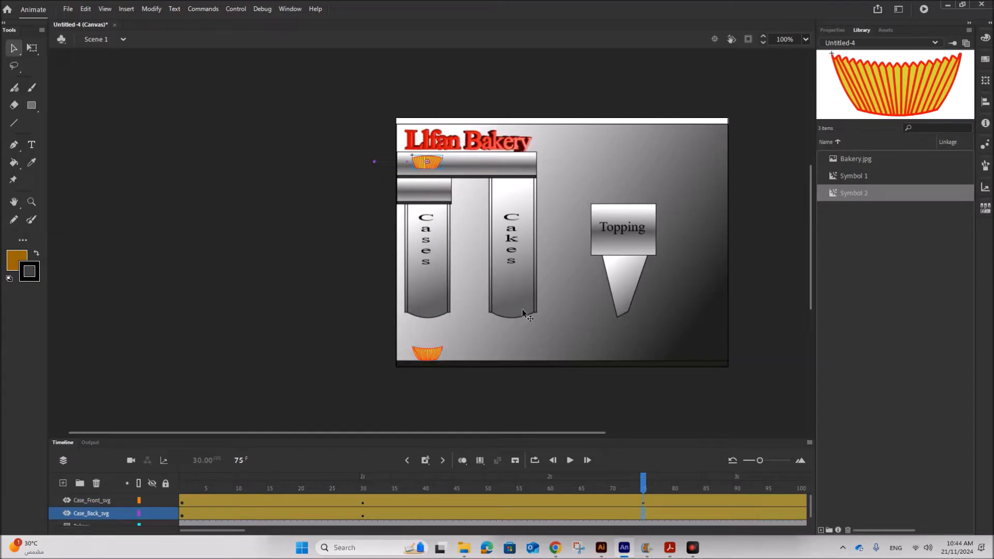
left_click_drag(435, 165, 437, 293)
left_click_drag(434, 331, 436, 350)
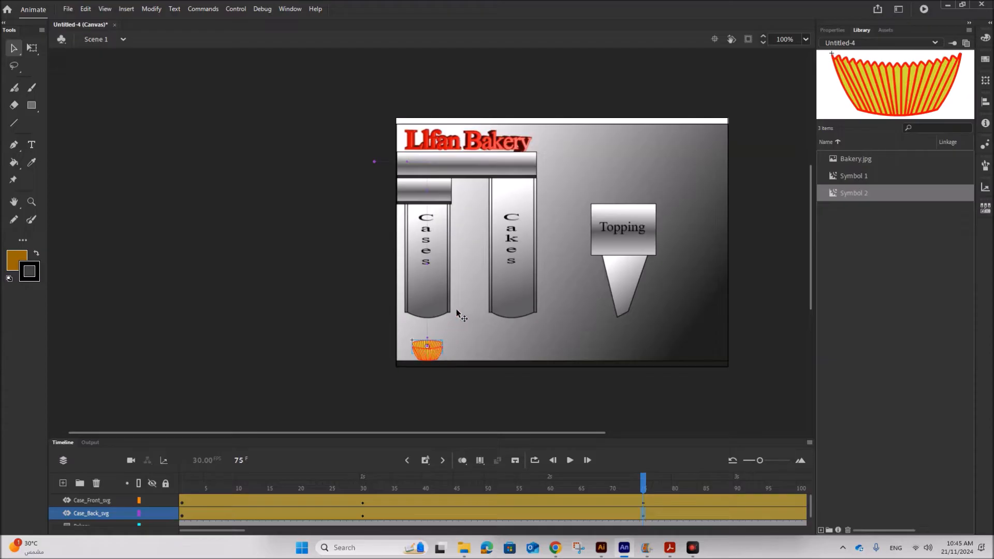
key("Down")
key("Down")
key("Down")
key("Down")
key("Down")
key("Down")
Play the animation from frame 1 and compare the fall down Chute 1 with the storyboard in the brief.
left_click(179, 516)
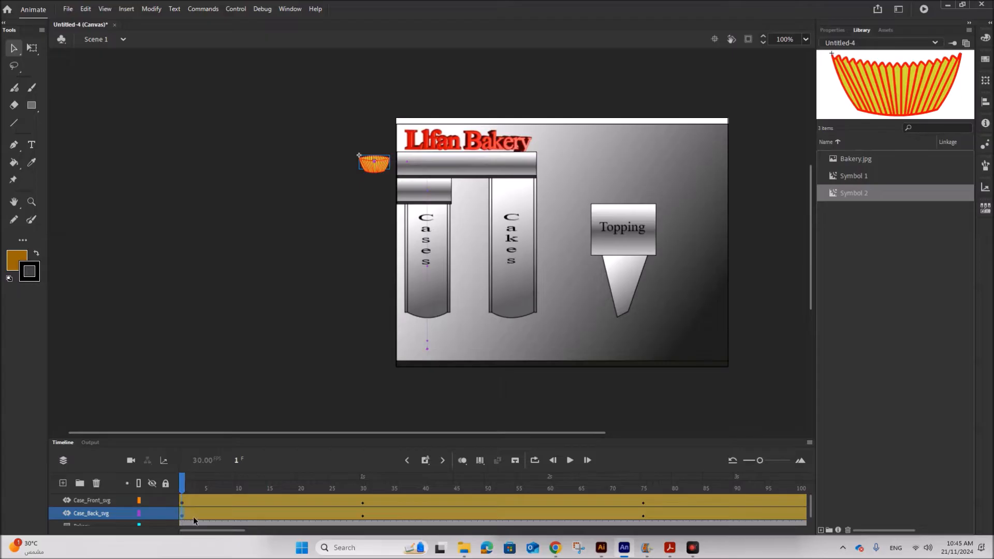
left_click(571, 460)
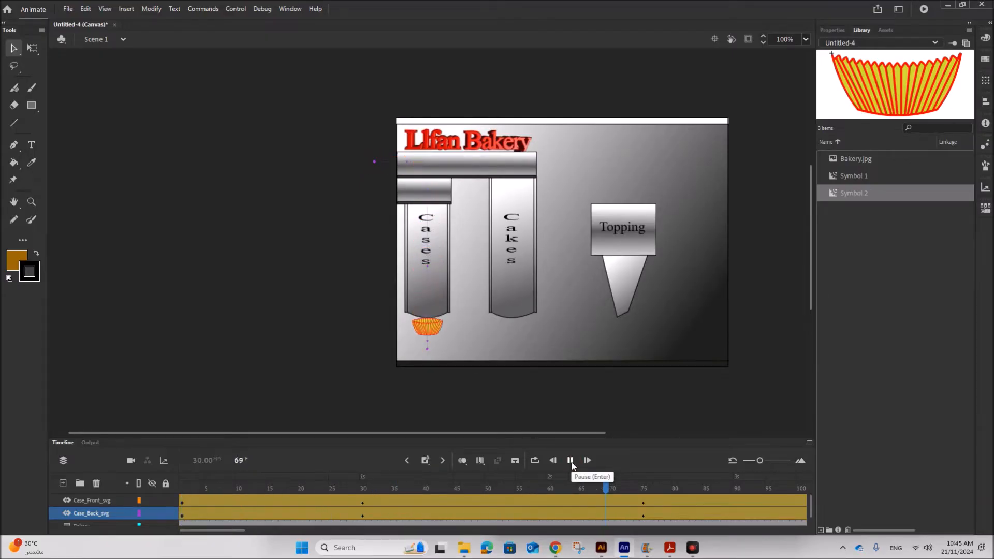
left_click(570, 460)
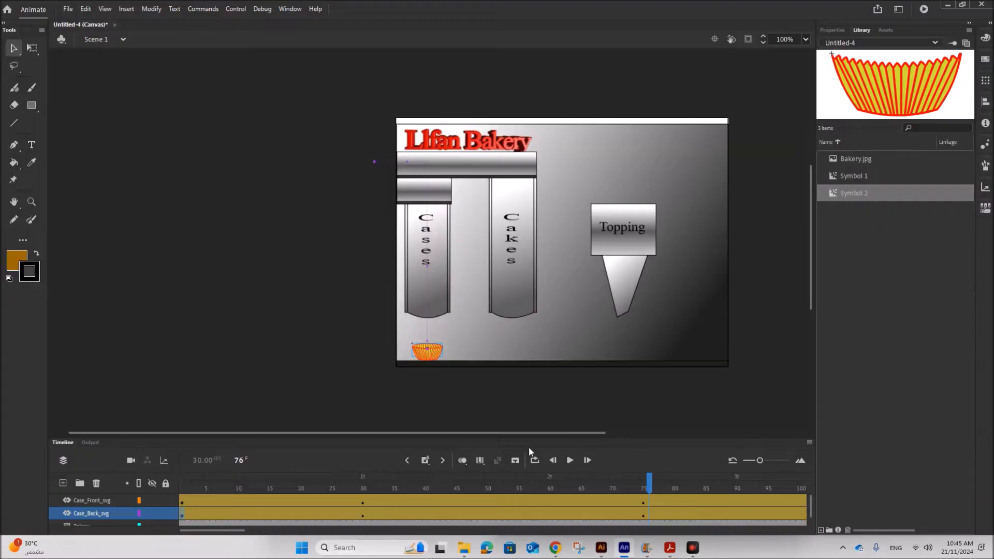
left_click(671, 546)
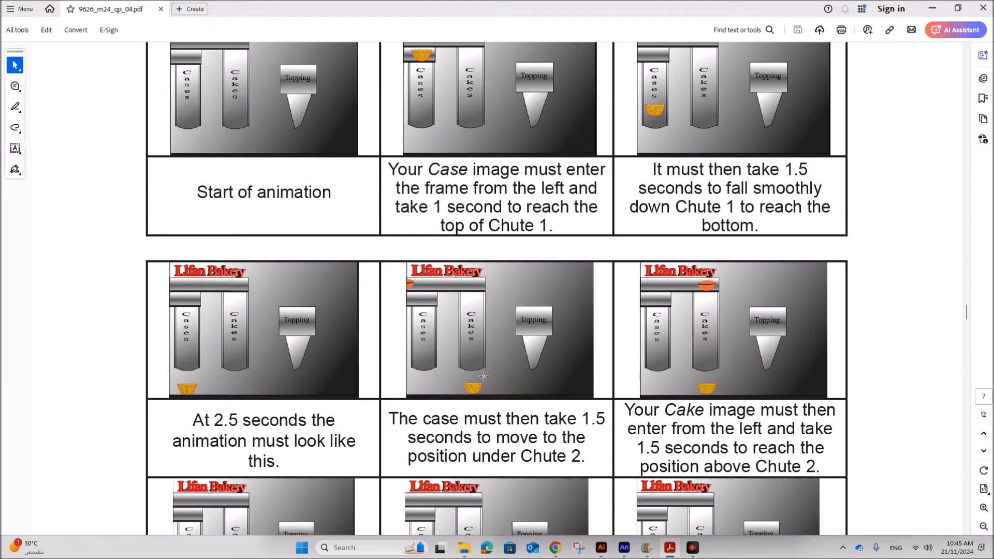
left_click(624, 548)
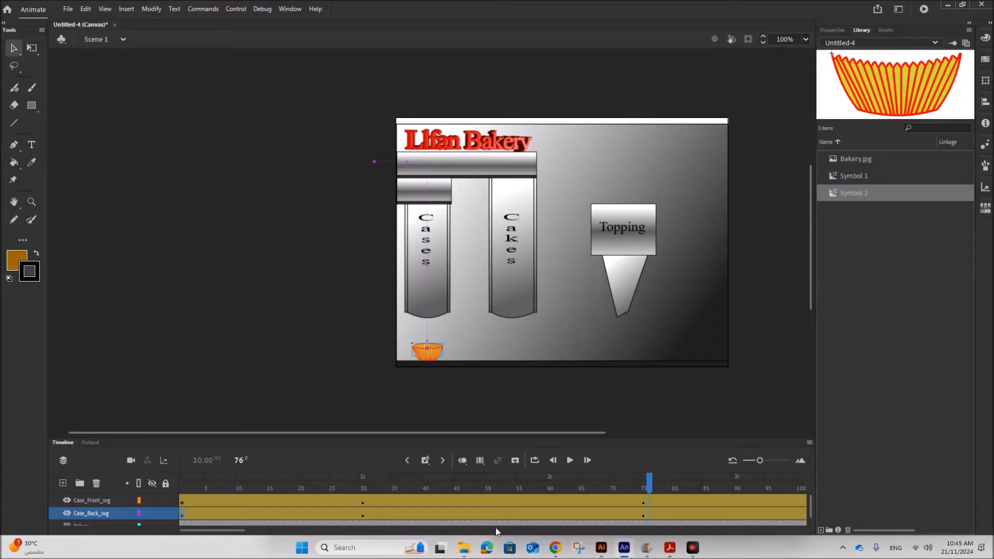
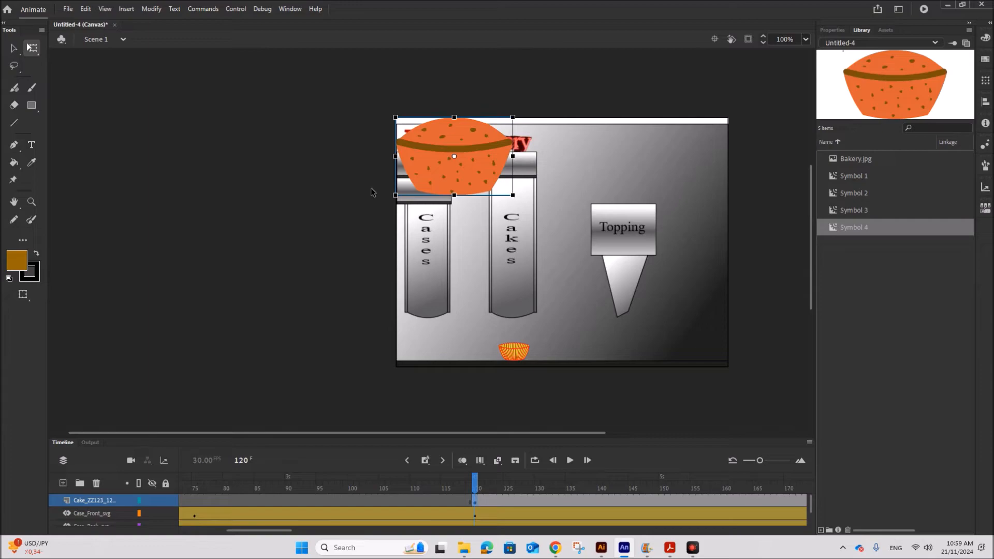
At frame 120 on the cake layer, scale the cake down to case size and move it just above the case.
left_click_drag(394, 115, 413, 146)
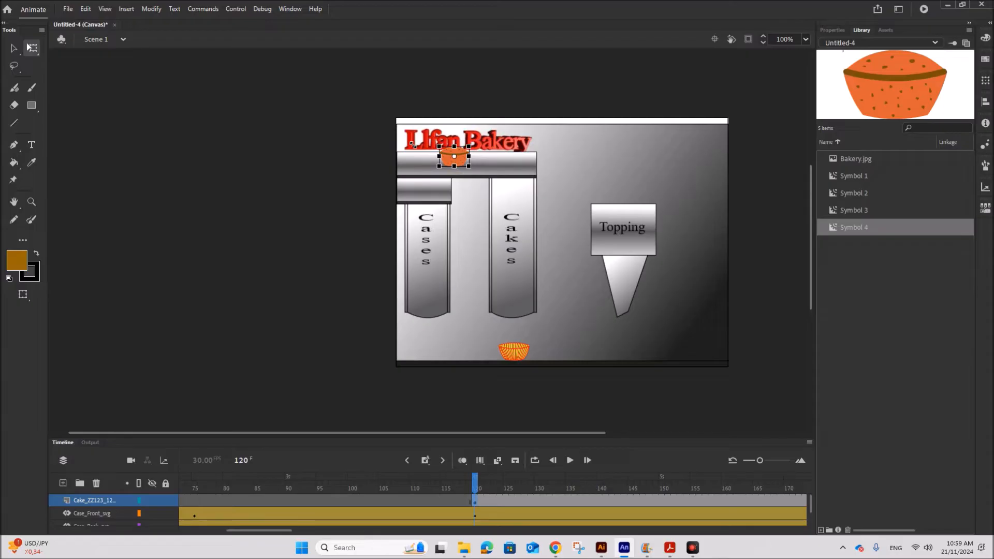
left_click_drag(462, 164, 525, 357)
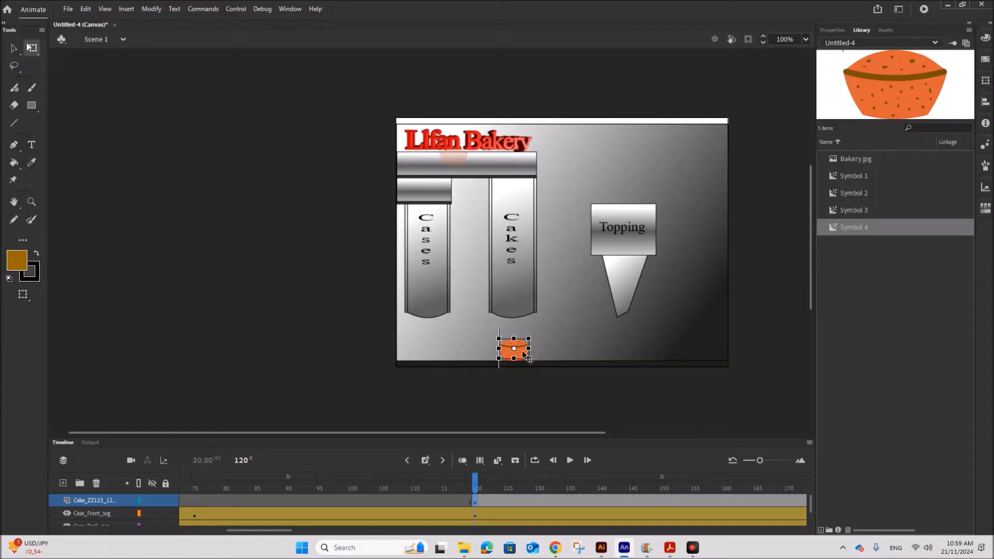
left_click_drag(526, 357, 494, 334)
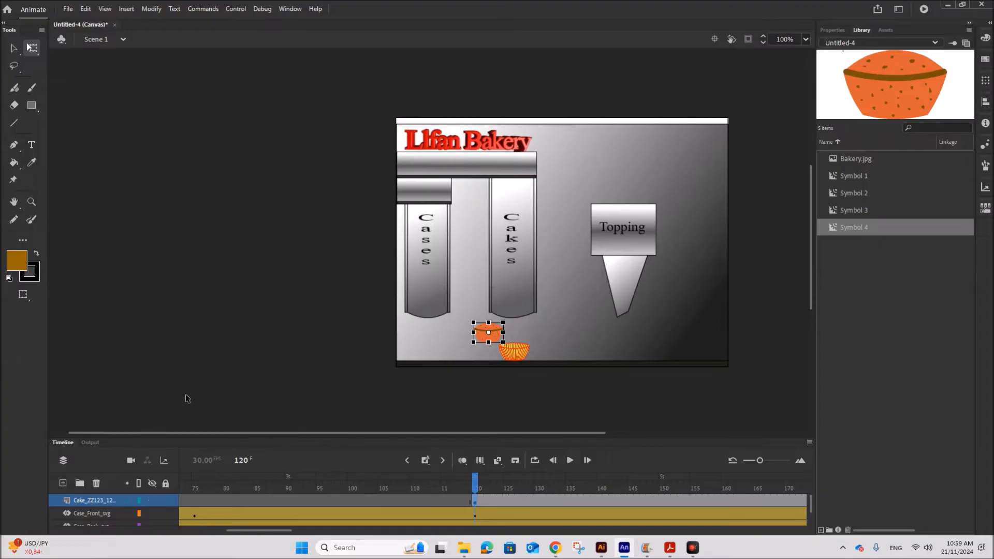
Reorder the layers so the cake layer sits below the Case_Front_svg layer.
left_click_drag(810, 509, 810, 512)
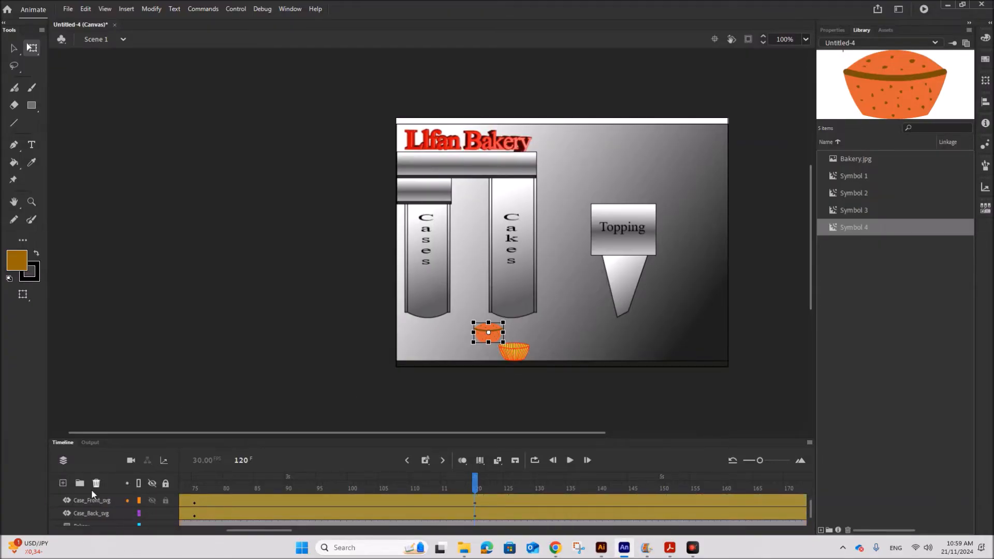
scroll(95, 507, "up", 1)
left_click_drag(80, 502, 79, 516)
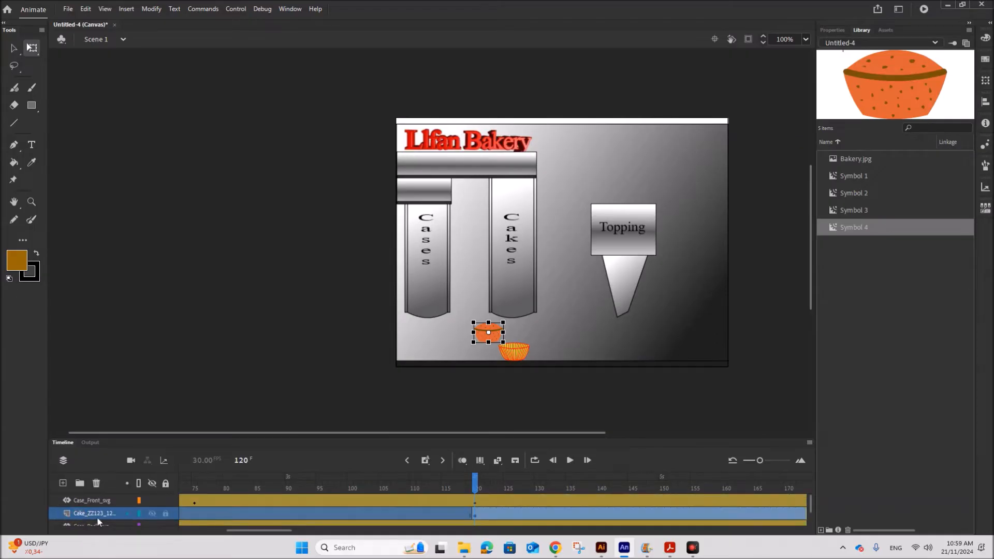
Try fitting the cake inside the case at the bottom of Chute 1 to check its size and position.
left_click_drag(501, 340, 521, 356)
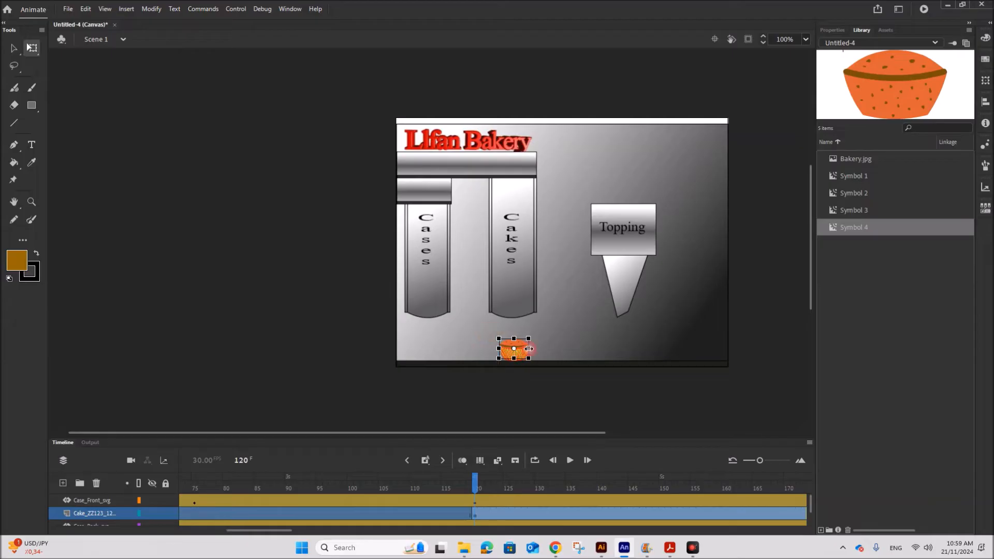
left_click(591, 357)
left_click(523, 350)
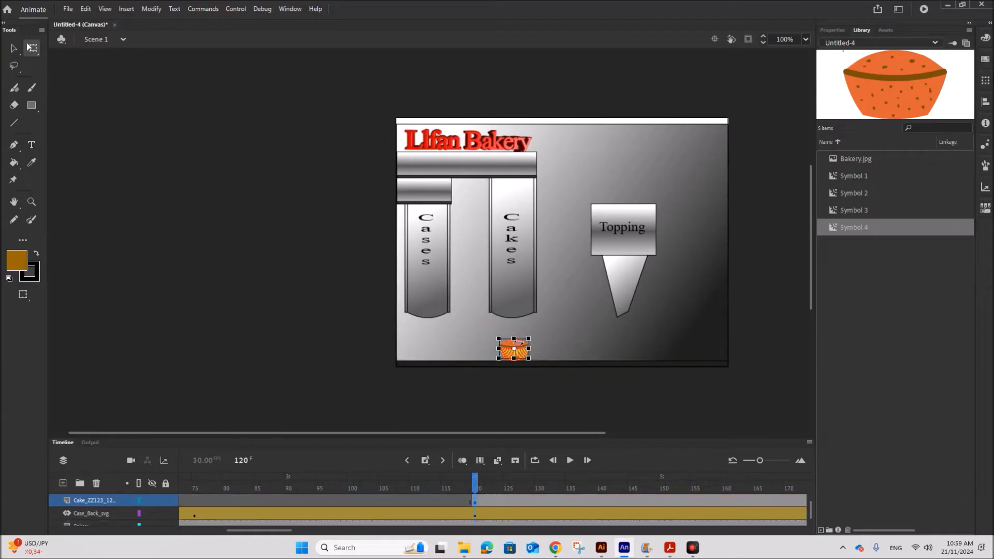
left_click(579, 336)
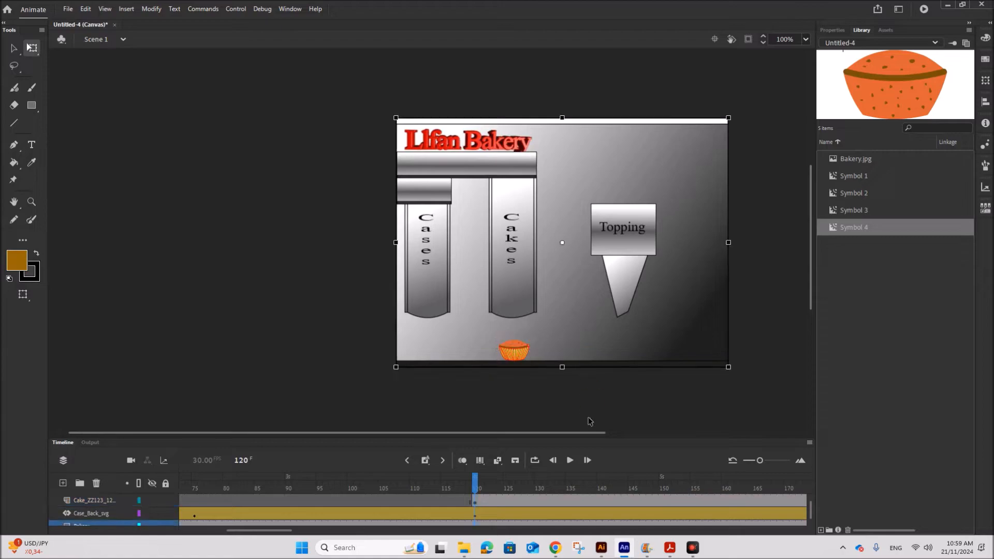
left_click(520, 348)
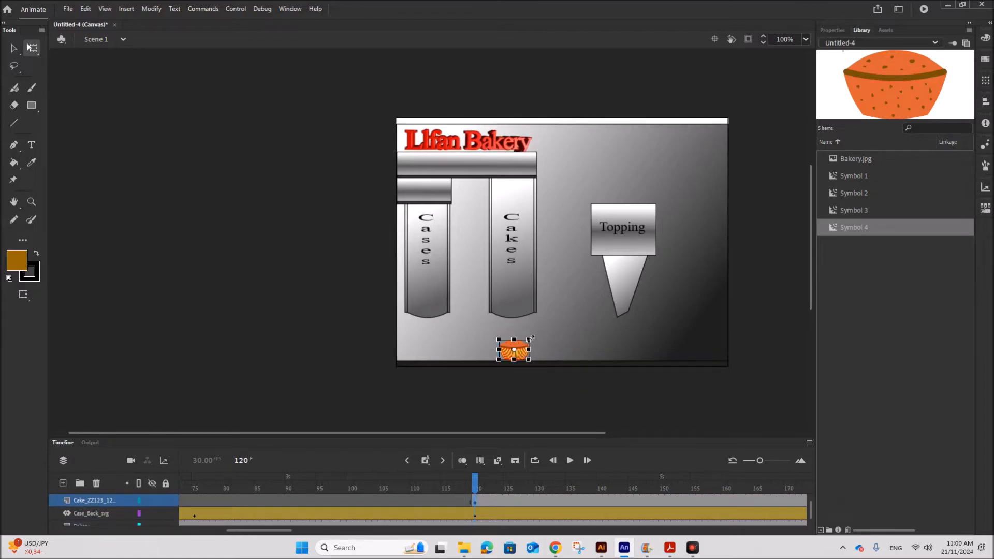
left_click(548, 354)
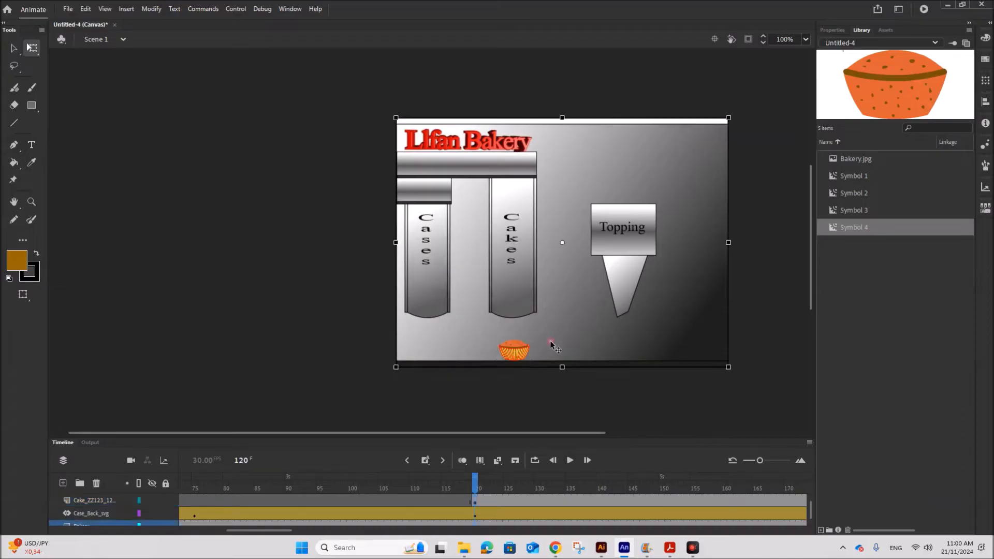
left_click(515, 348)
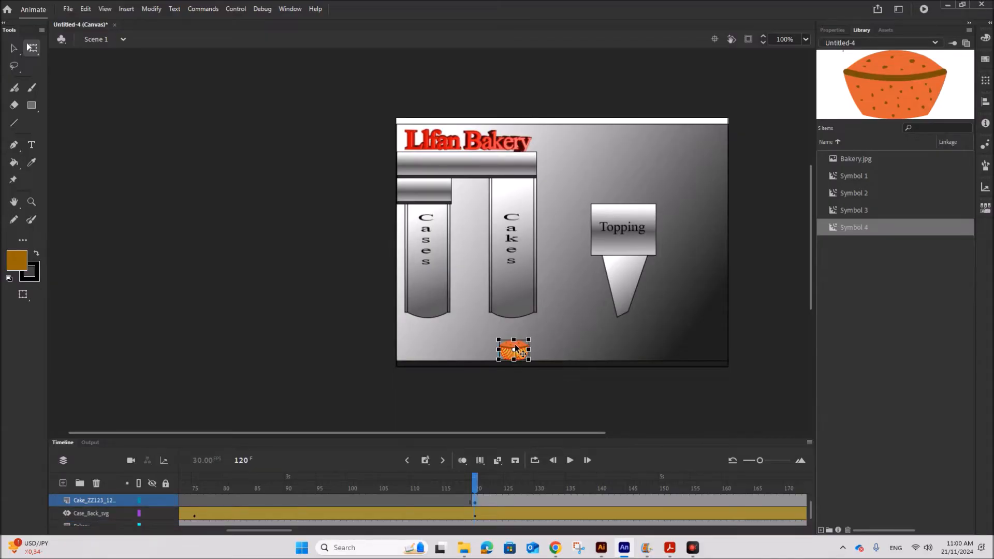
left_click(595, 348)
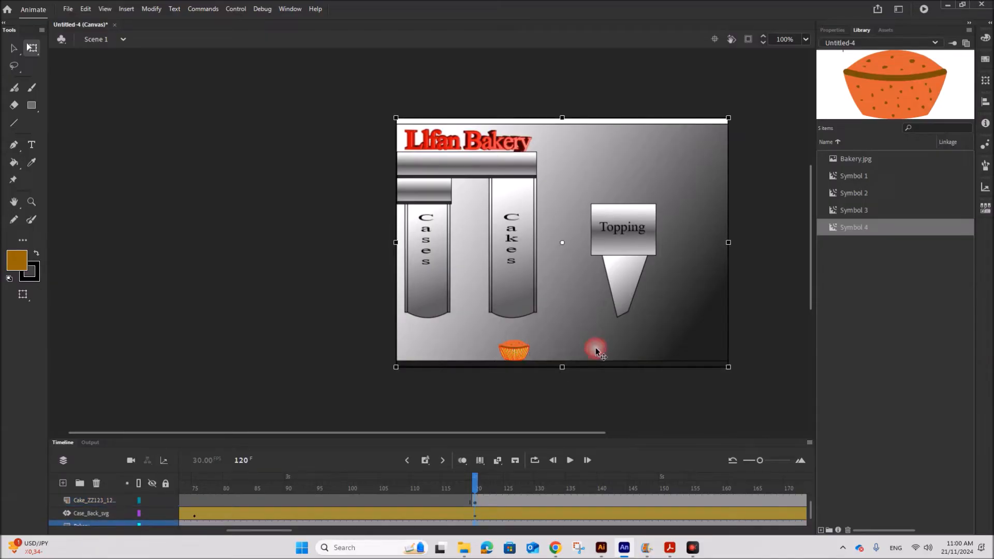
left_click(515, 346)
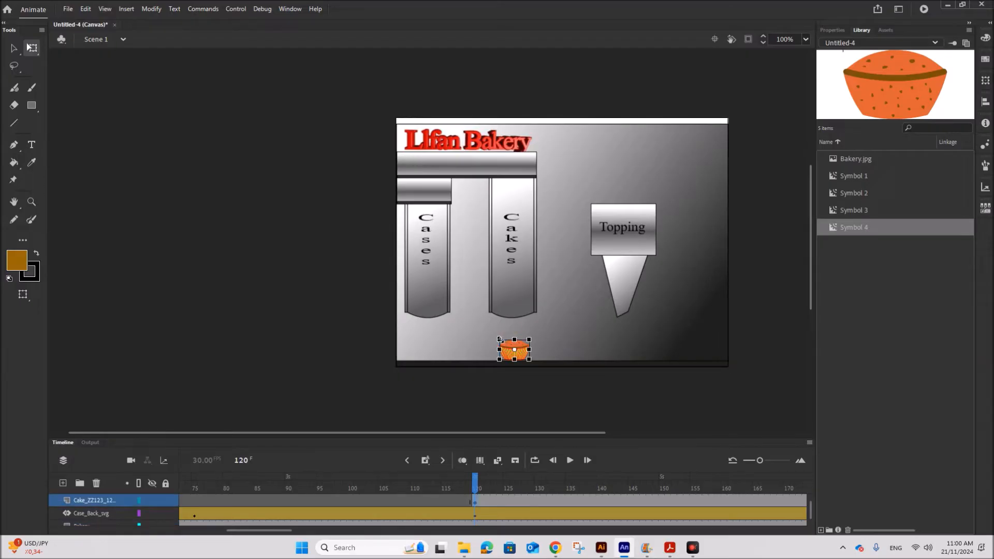
left_click_drag(499, 339, 494, 337)
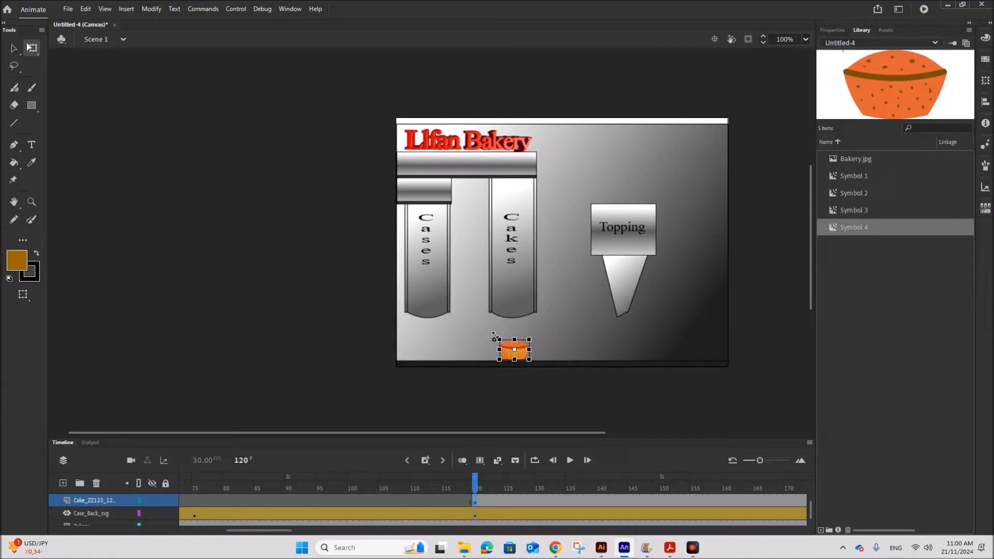
left_click(581, 350)
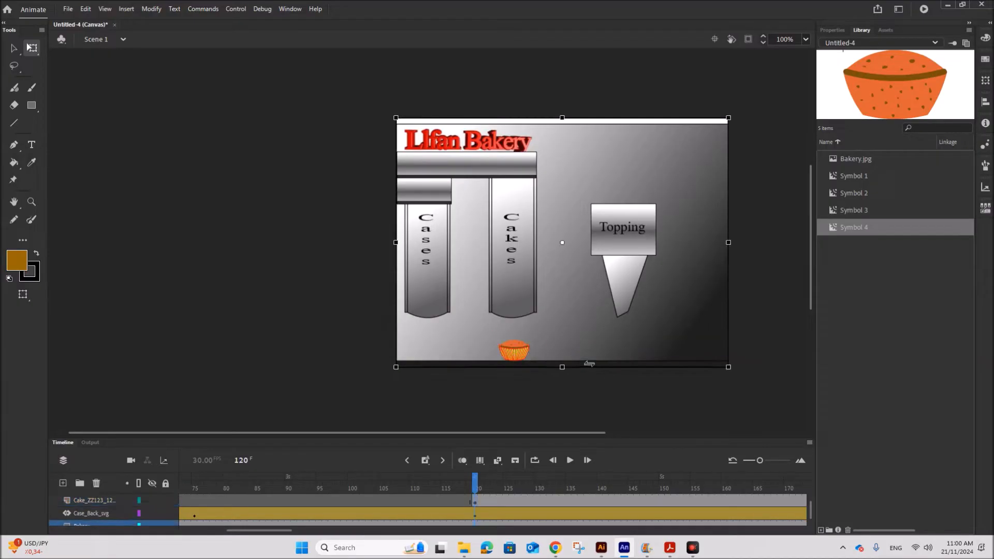
left_click(515, 346)
At frame 120, move the cake off-stage to the left of the chute tops and create a motion tween.
left_click_drag(515, 346, 370, 160)
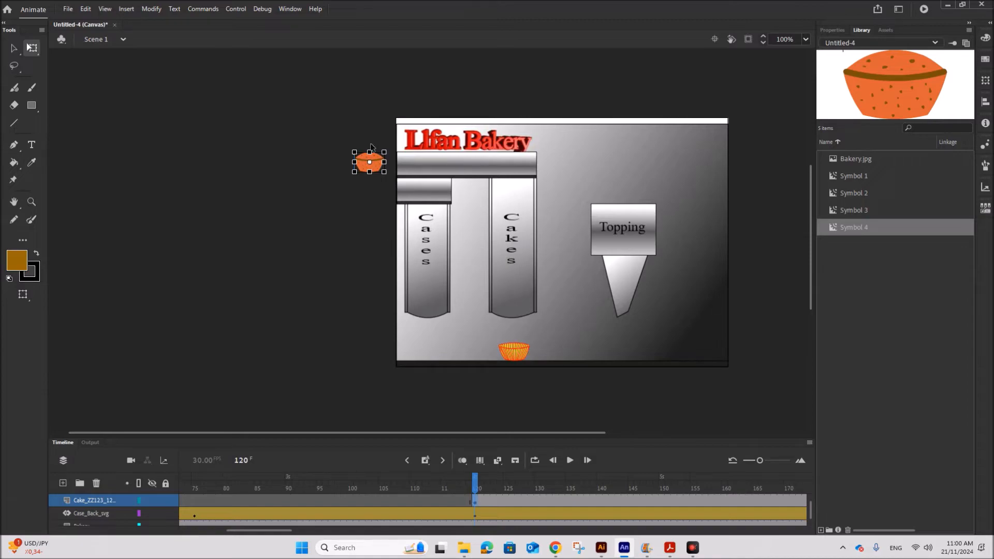
key("Down")
key("Down")
left_click(126, 9)
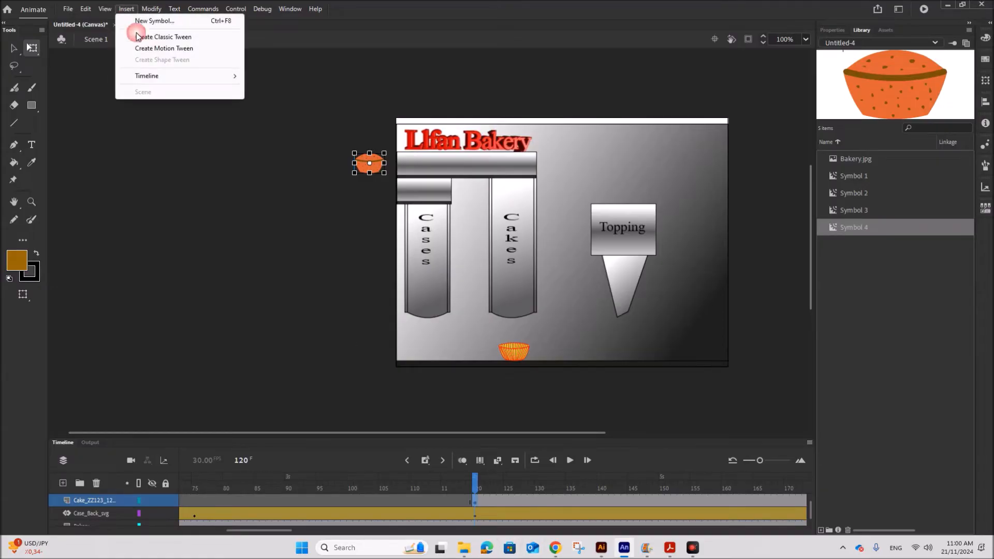
left_click(164, 49)
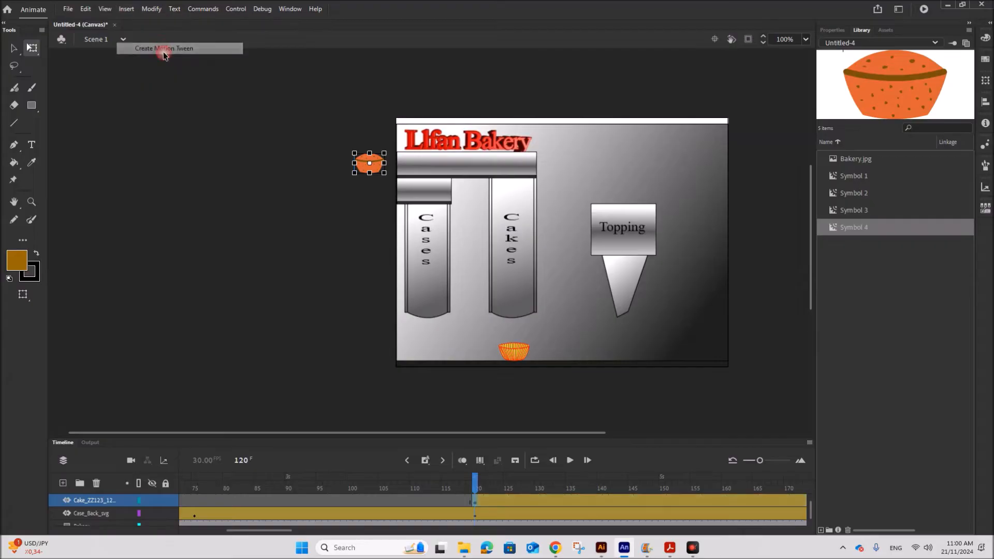
Switch to the PDF brief and read how long the cake takes to reach the position above Chute 2.
left_click(670, 547)
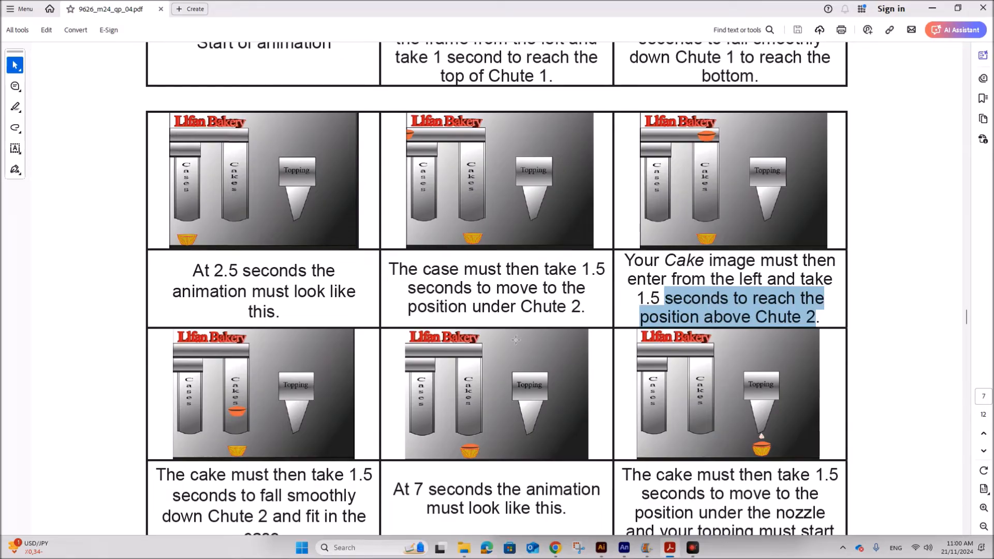
left_click_drag(698, 127, 723, 143)
left_click(629, 549)
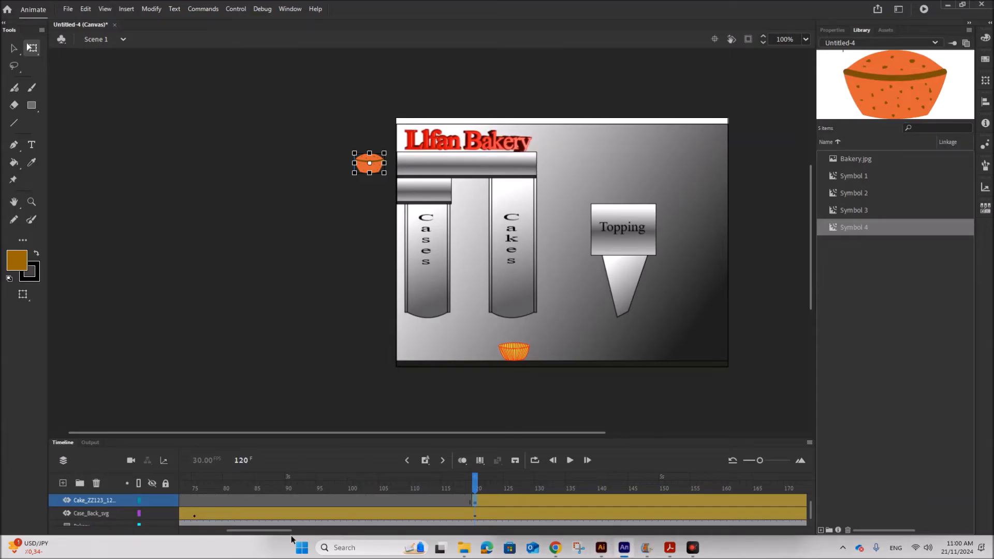
At frame 165 on the cake layer, move the cake along to the top of Chute 2.
left_click_drag(273, 532, 304, 533)
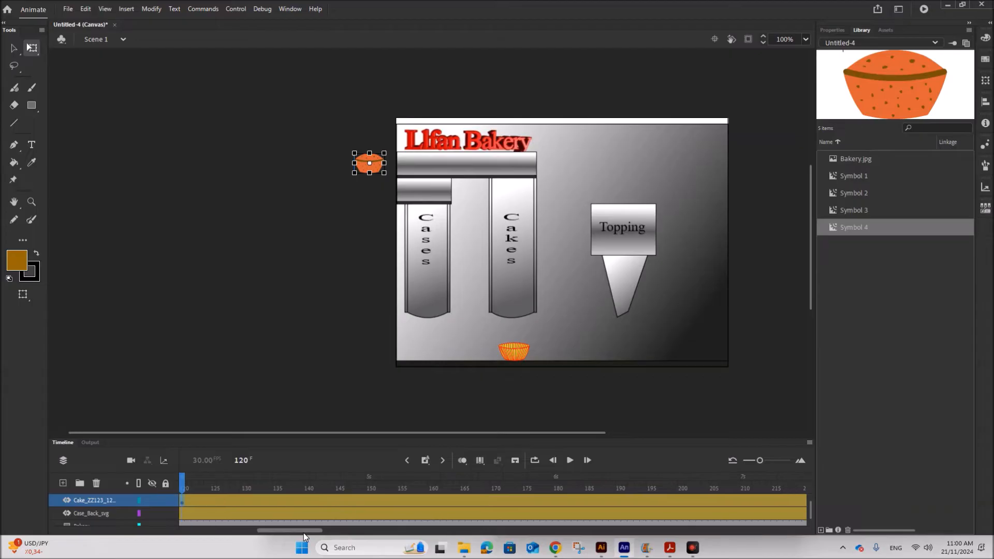
left_click(464, 500)
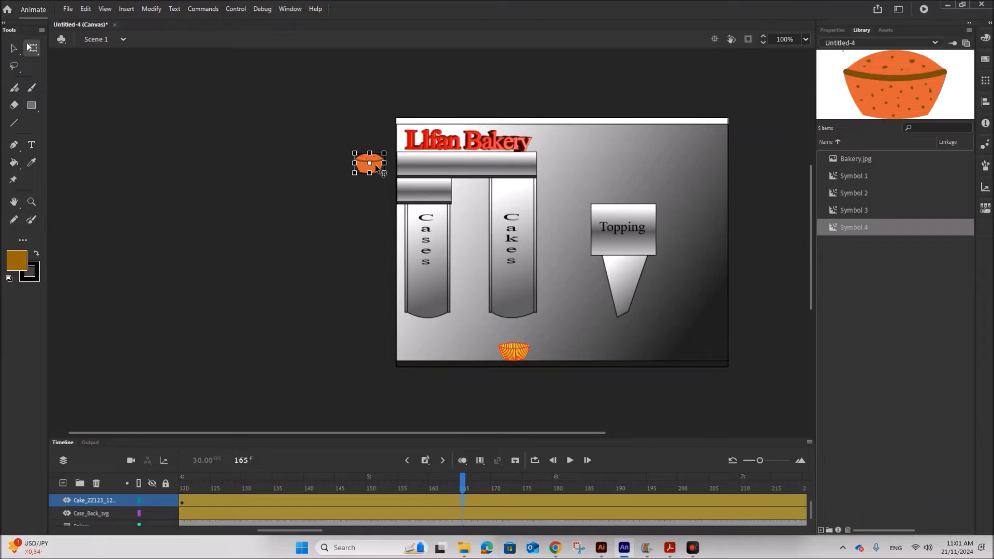
left_click_drag(376, 168, 521, 174)
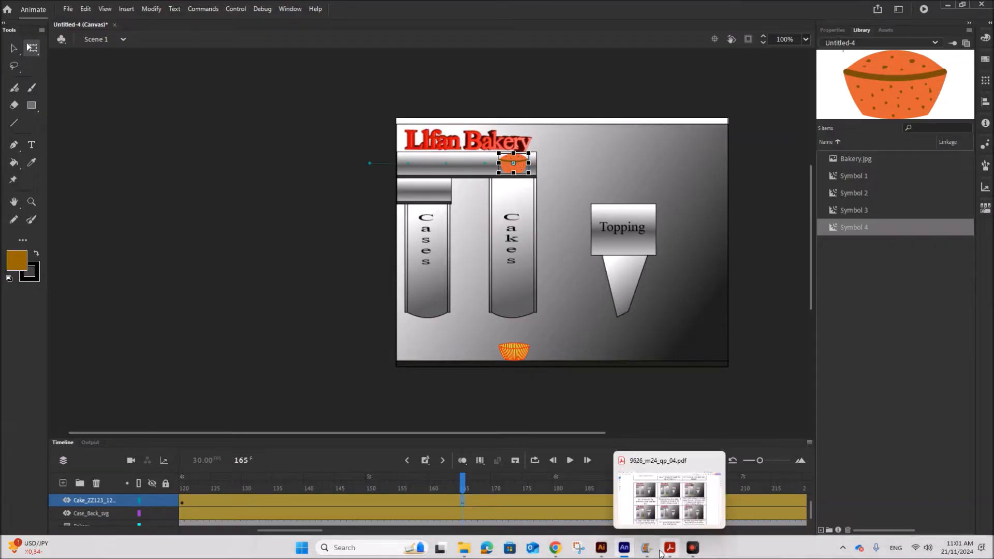
Switch to the PDF brief and read how long the cake takes to fall down Chute 2 into the case.
mouse_move(646, 548)
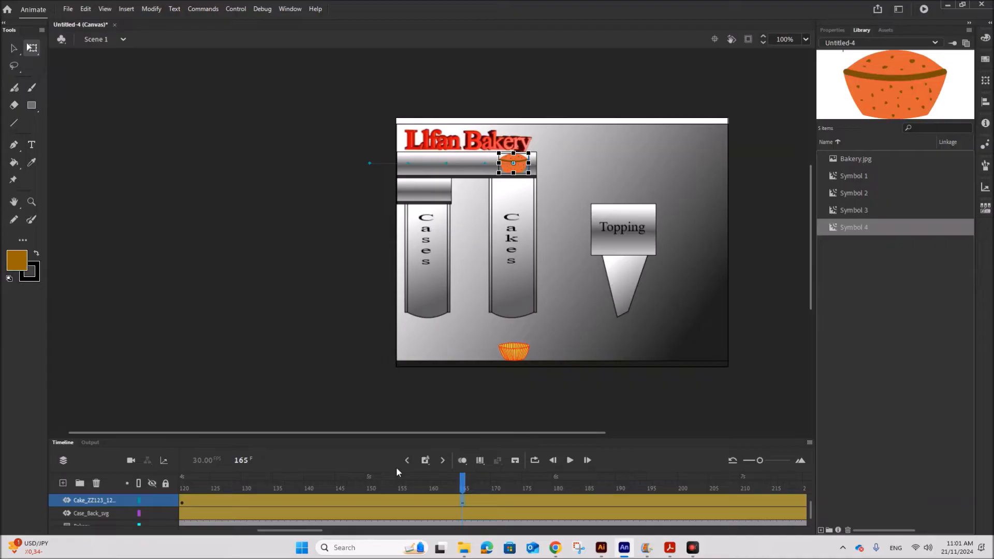
left_click(670, 549)
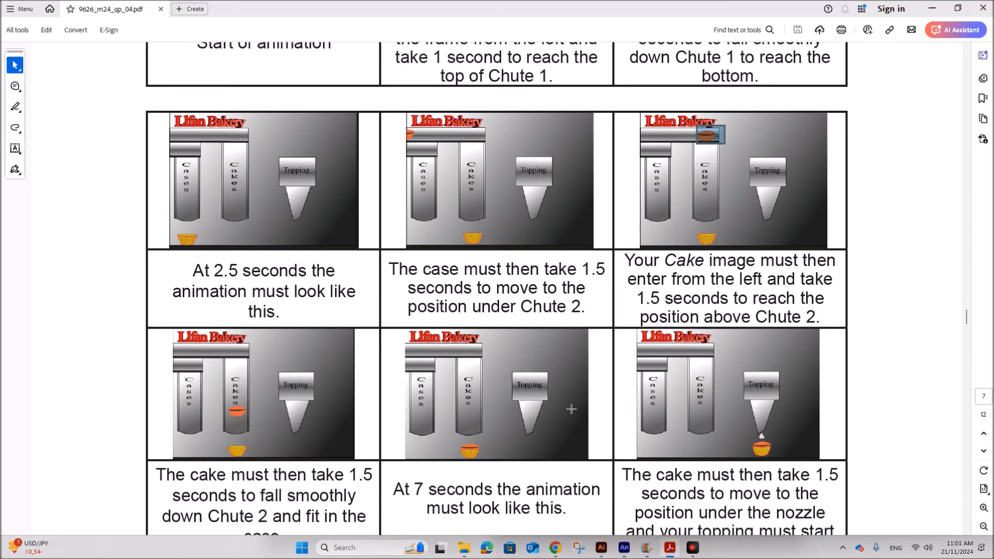
scroll(409, 430, "down", 1)
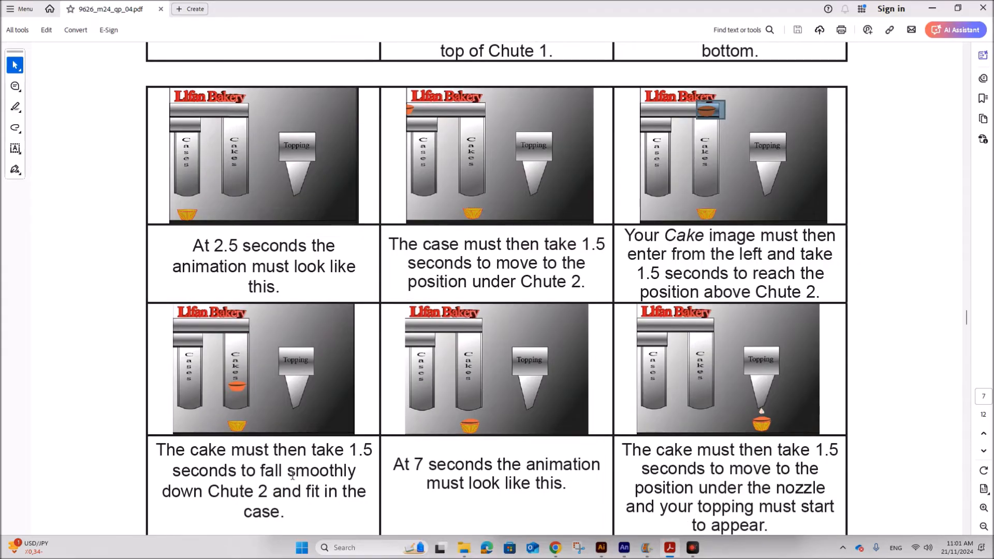
left_click_drag(275, 448, 265, 500)
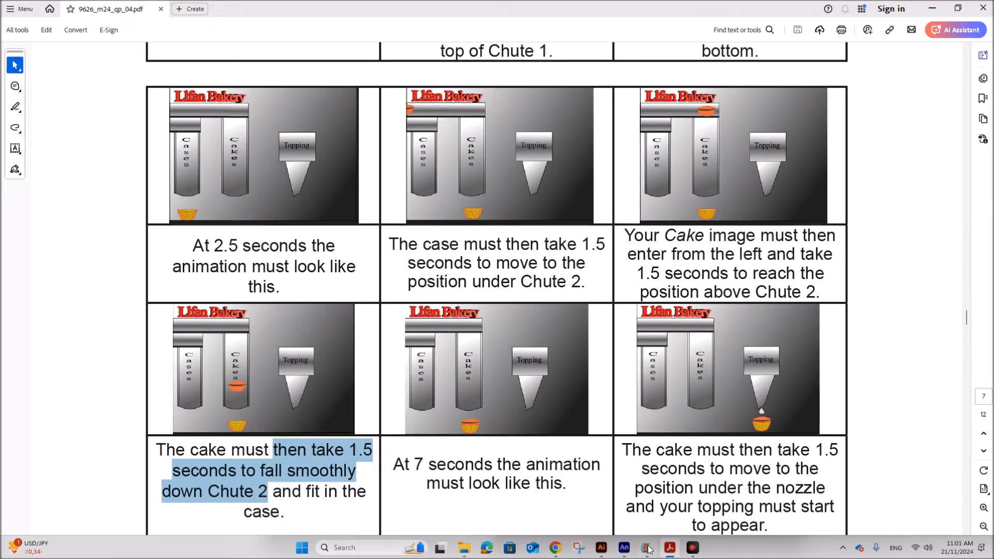
left_click(624, 547)
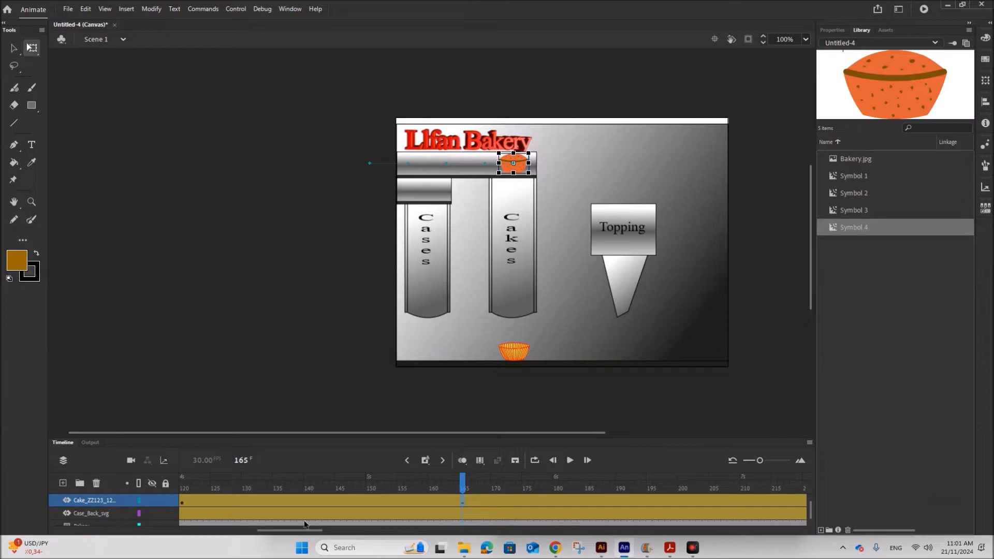
At frame 210 on the cake layer, move the cake down Chute 2 into the case at the bottom.
left_click_drag(303, 531, 329, 530)
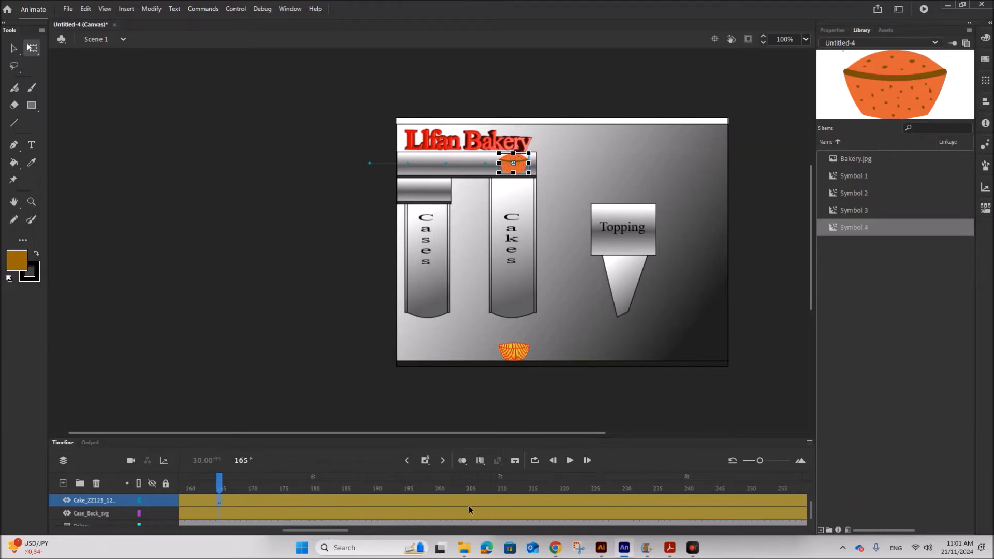
left_click(500, 500)
left_click_drag(519, 172, 525, 358)
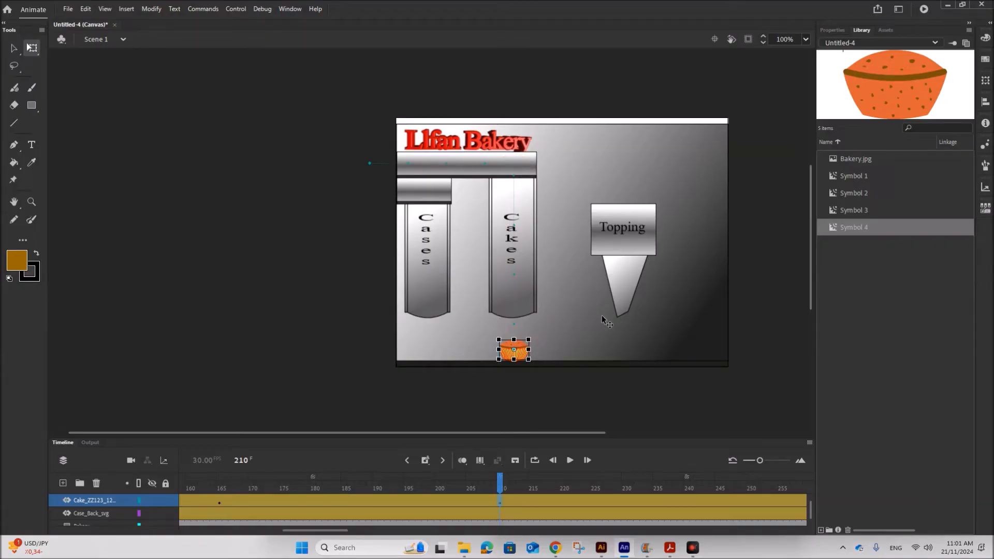
Compare the cake's position in the case at frame 210 with the storyboard in the brief.
left_click(560, 345)
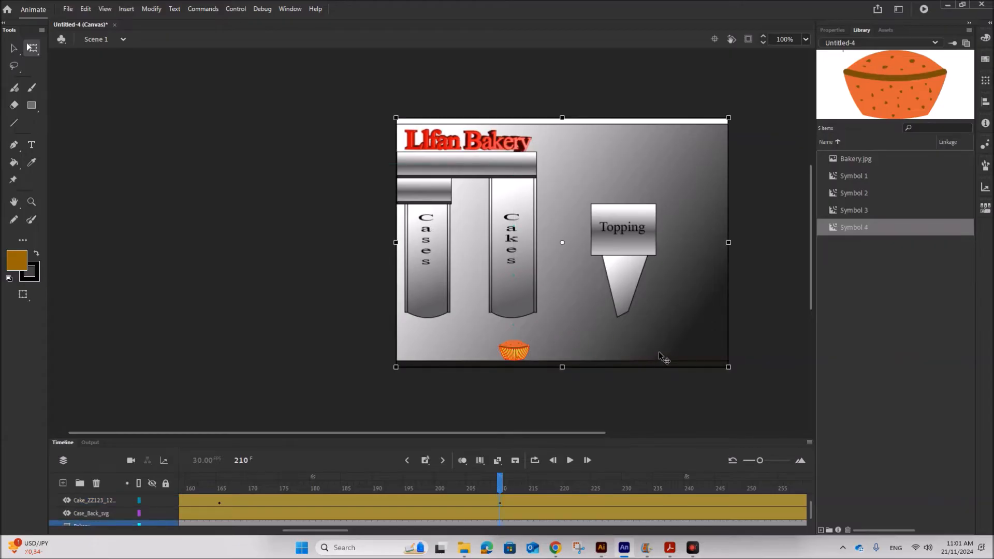
left_click(518, 346)
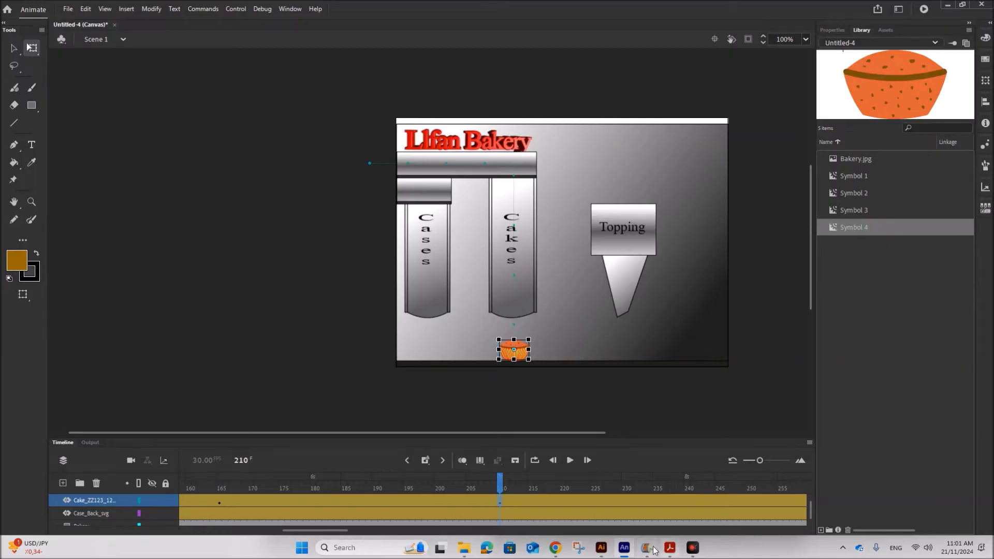
left_click(670, 547)
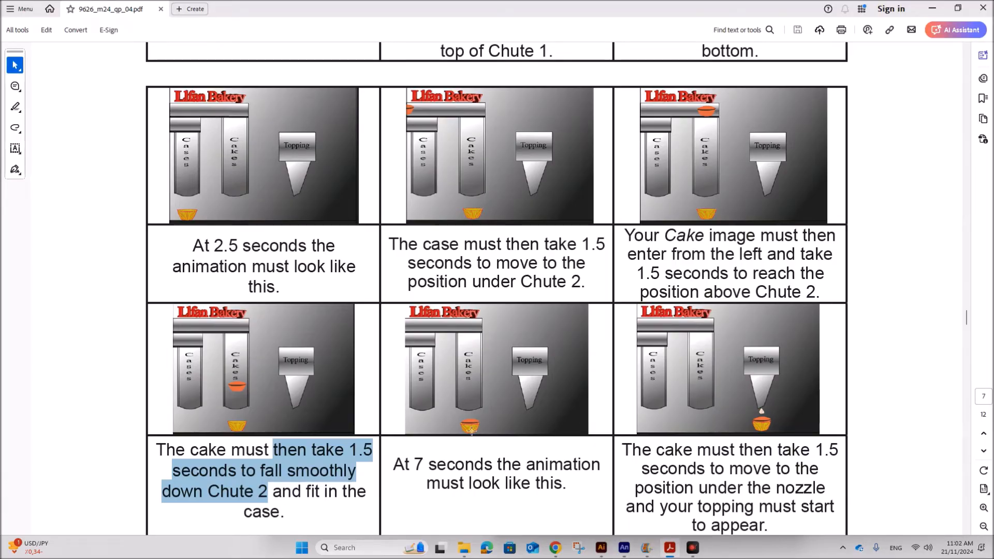
left_click(623, 547)
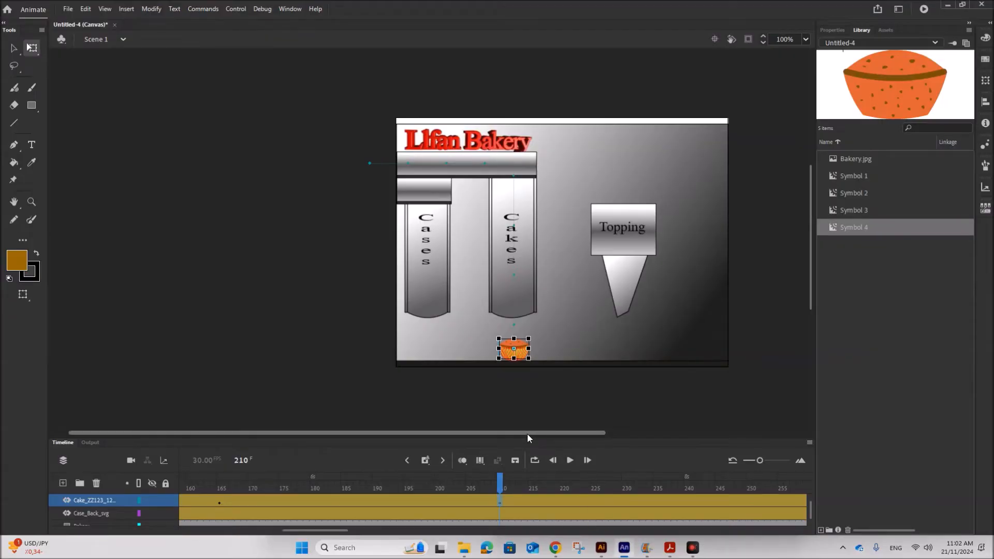
left_click(590, 390)
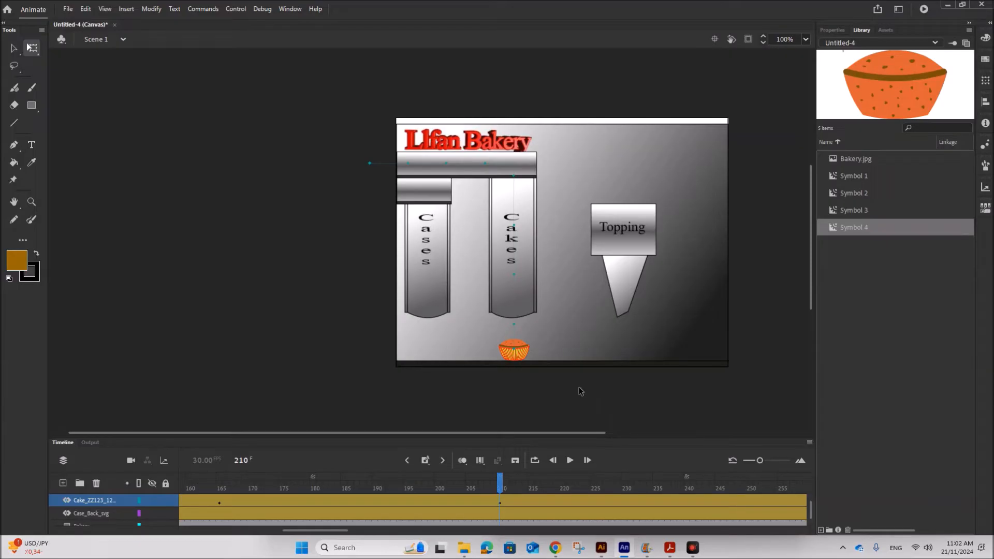
left_click(518, 348)
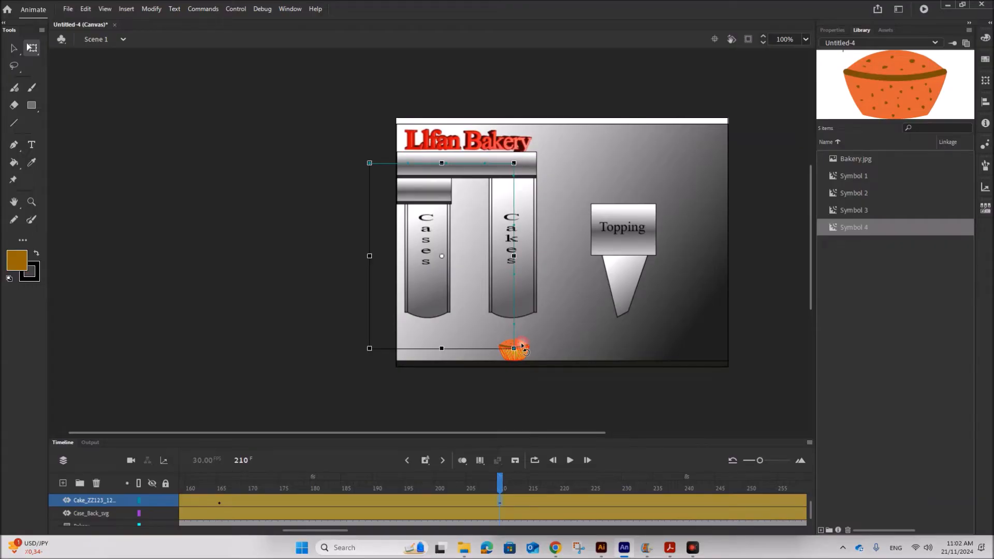
left_click(501, 501)
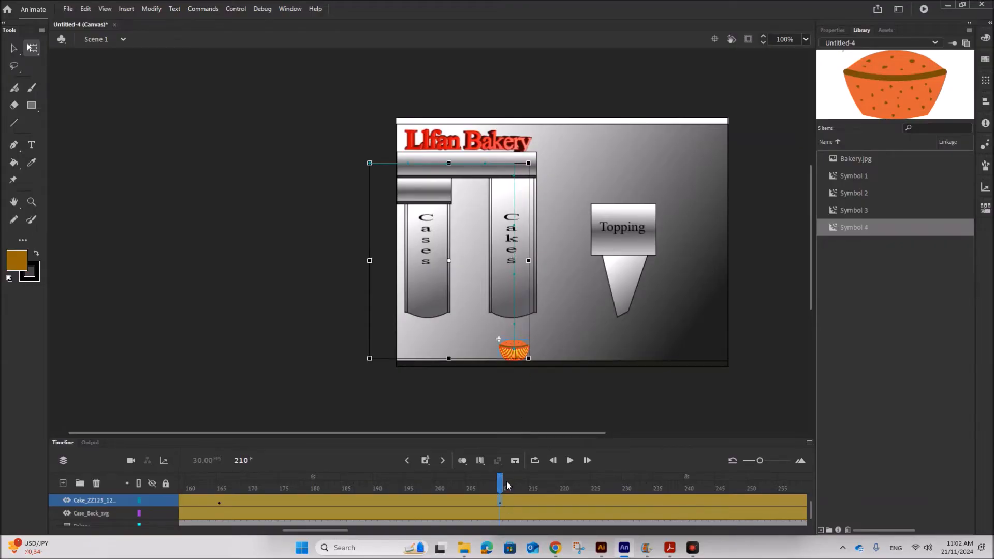
left_click(595, 409)
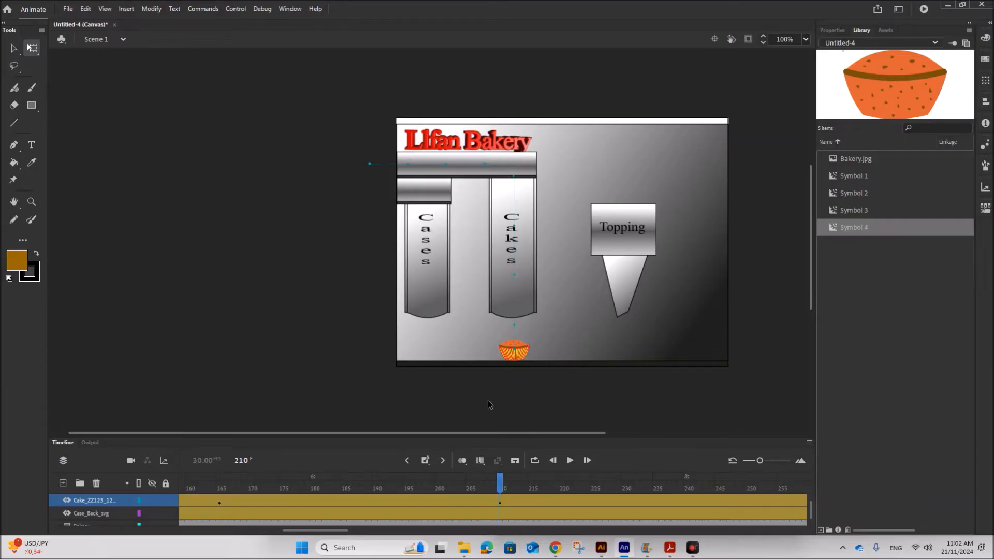
Scrub the cake layer's keyframes and play the animation to preview the cake's movement.
left_click(219, 500)
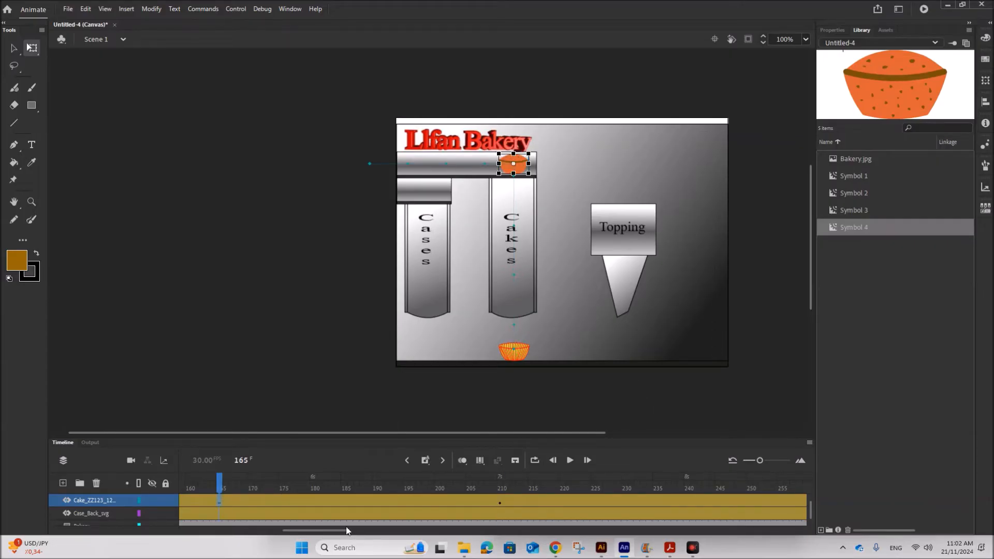
left_click_drag(334, 532, 306, 532)
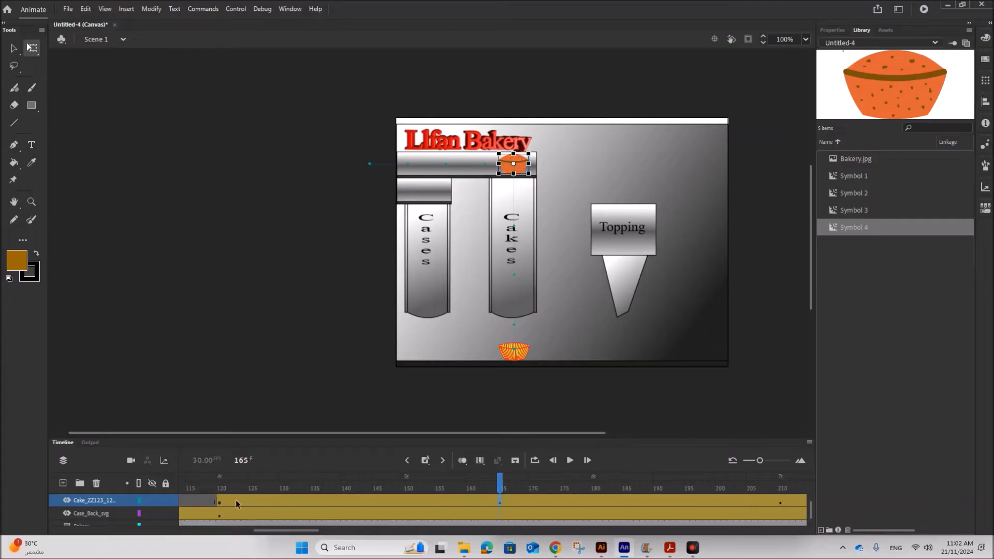
left_click(219, 499)
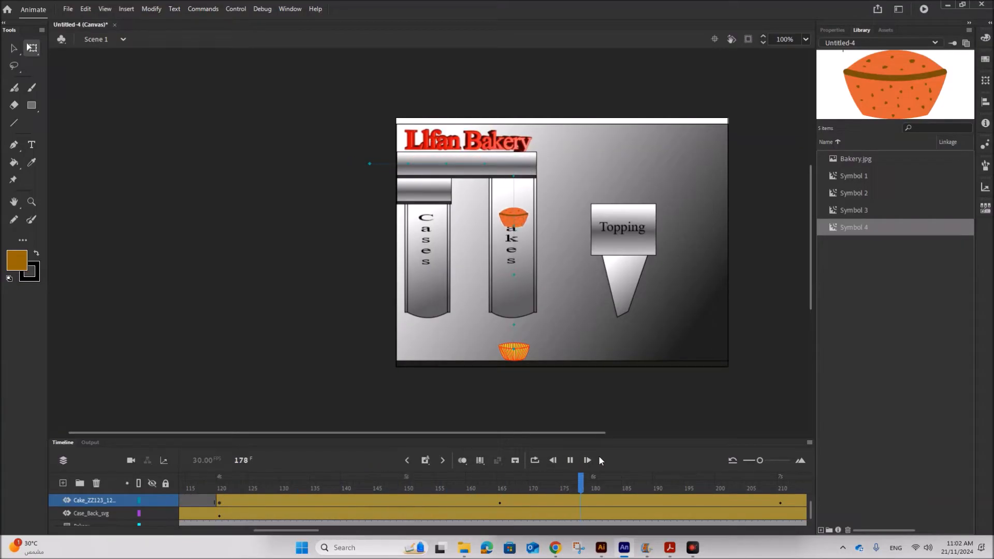
left_click(569, 464)
Switch to the PDF brief and read the storyboard step about moving the cake under the nozzle.
left_click(669, 547)
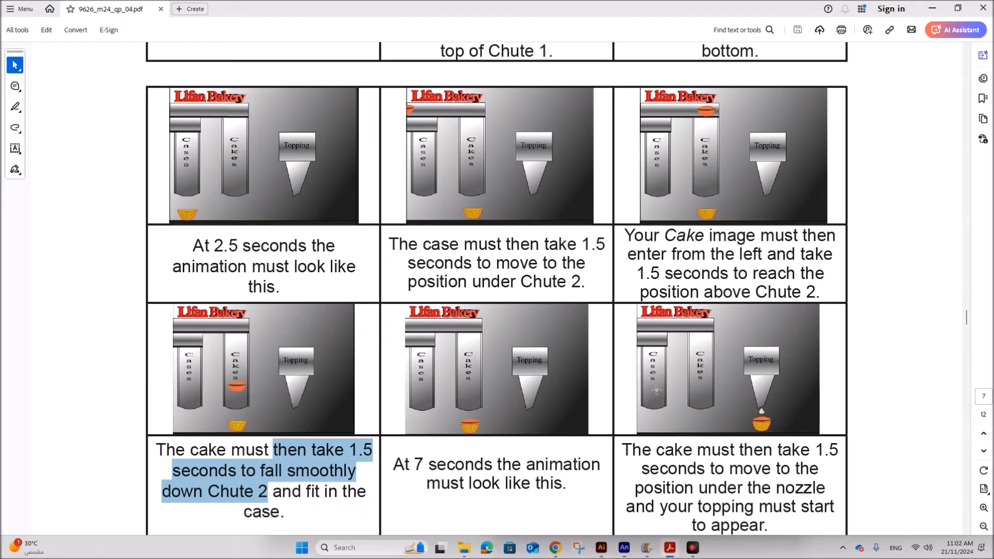
scroll(726, 468, "down", 1)
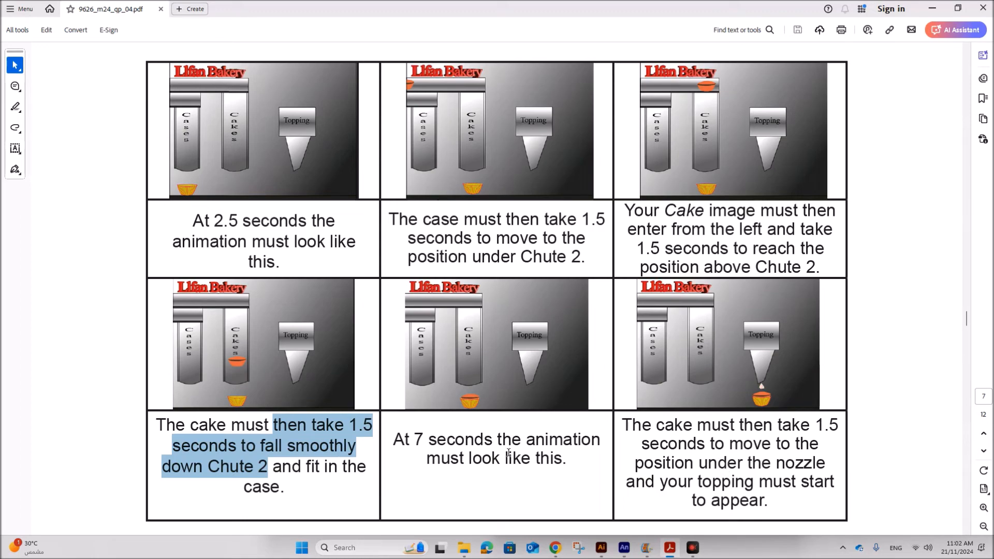
left_click(623, 547)
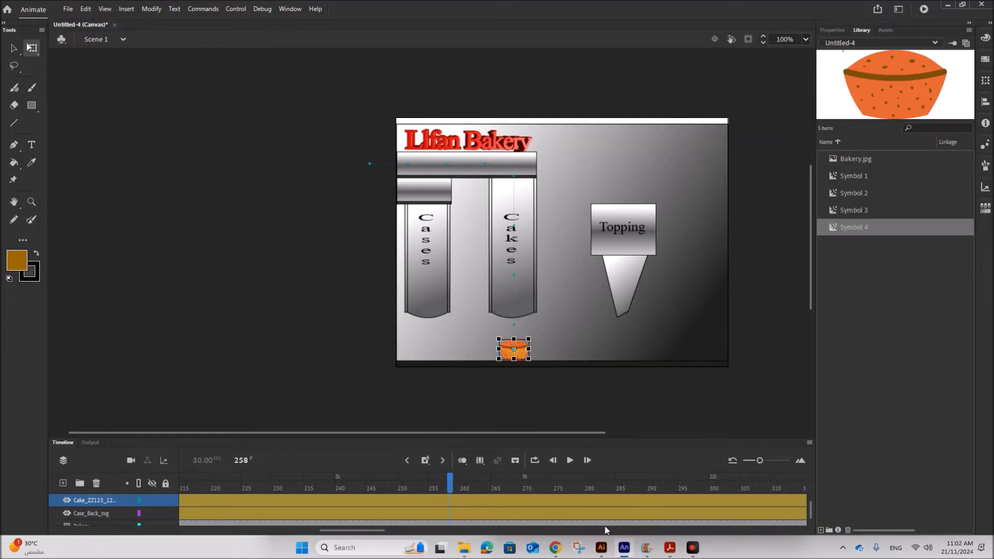
left_click(667, 547)
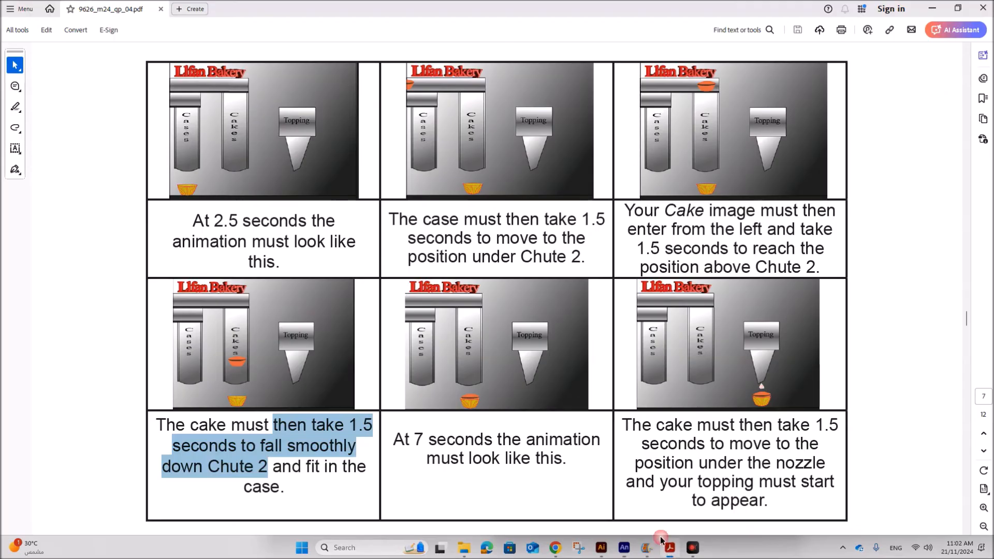
left_click(664, 461)
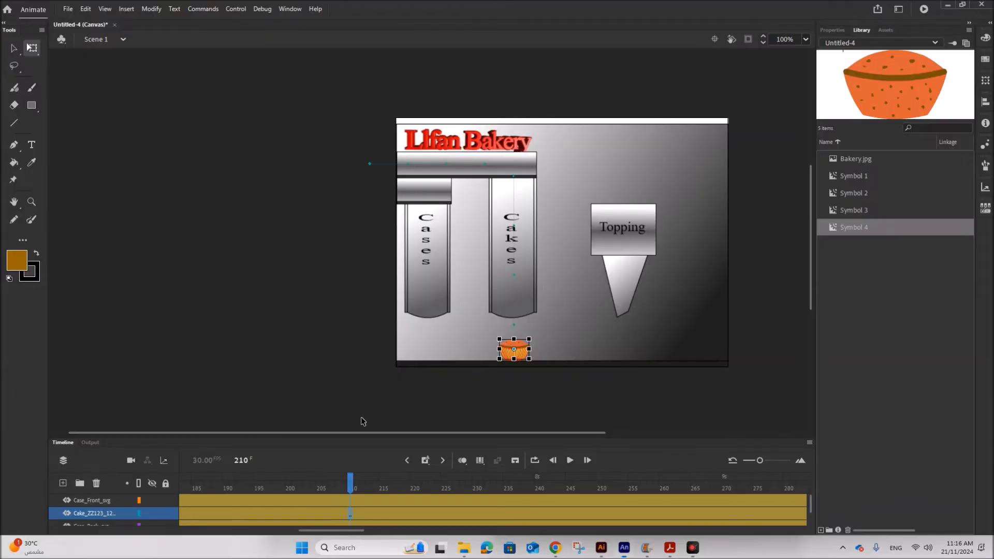
left_click(361, 417)
Insert a position keyframe at frame 210 on the Case_Front layer.
left_click(350, 515)
left_click_drag(328, 531, 281, 533)
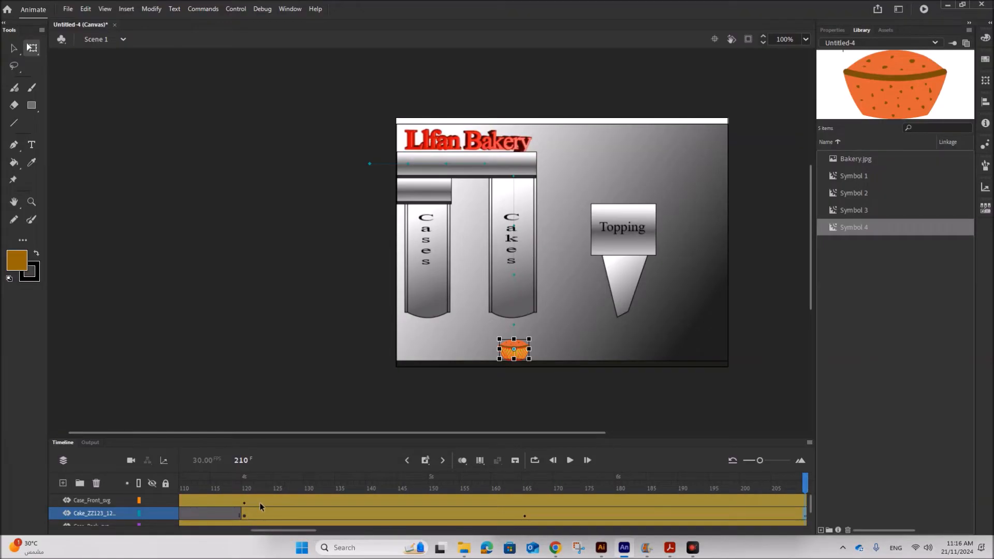
scroll(260, 502, "down", 1)
left_click(244, 515)
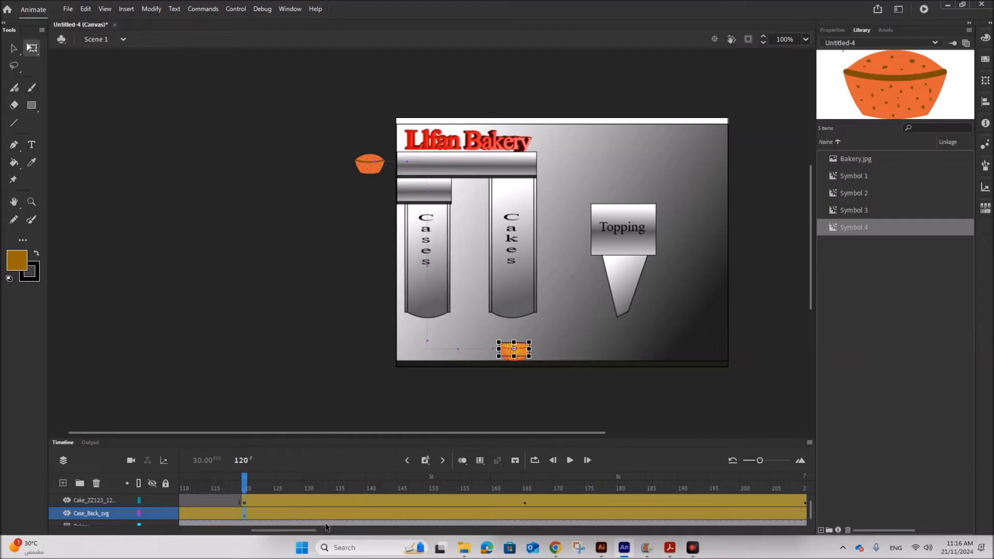
scroll(316, 516, "up", 1)
left_click_drag(315, 532, 362, 535)
left_click(356, 502)
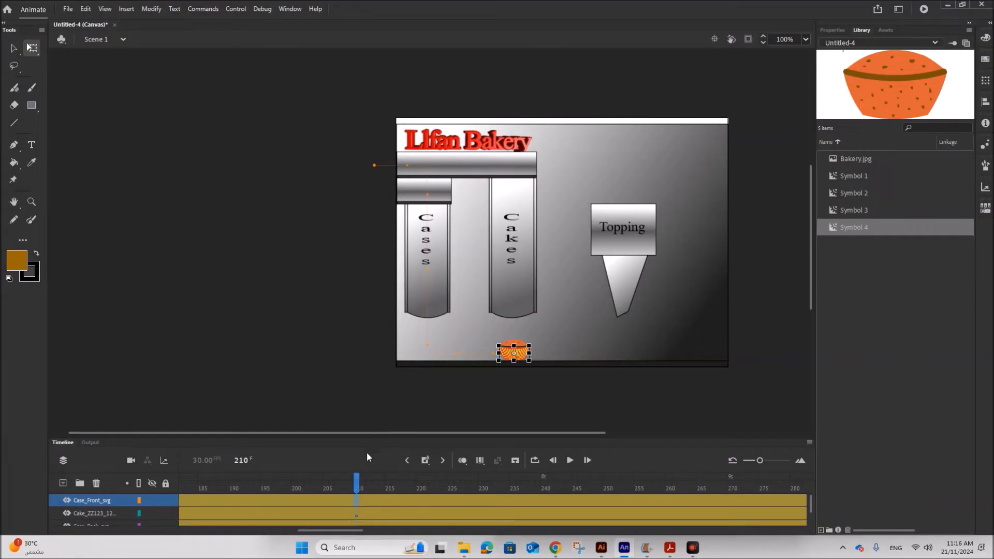
right_click(355, 496)
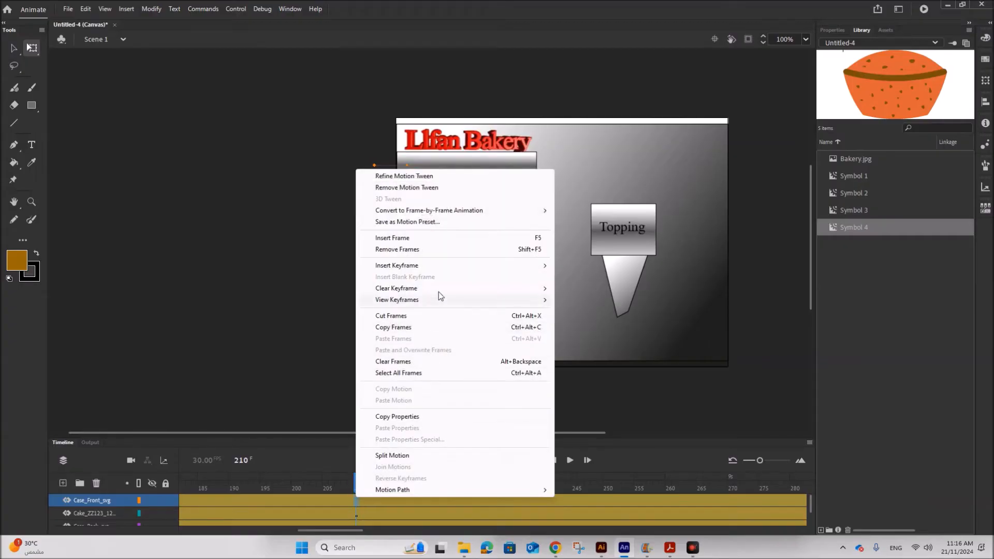
mouse_move(487, 265)
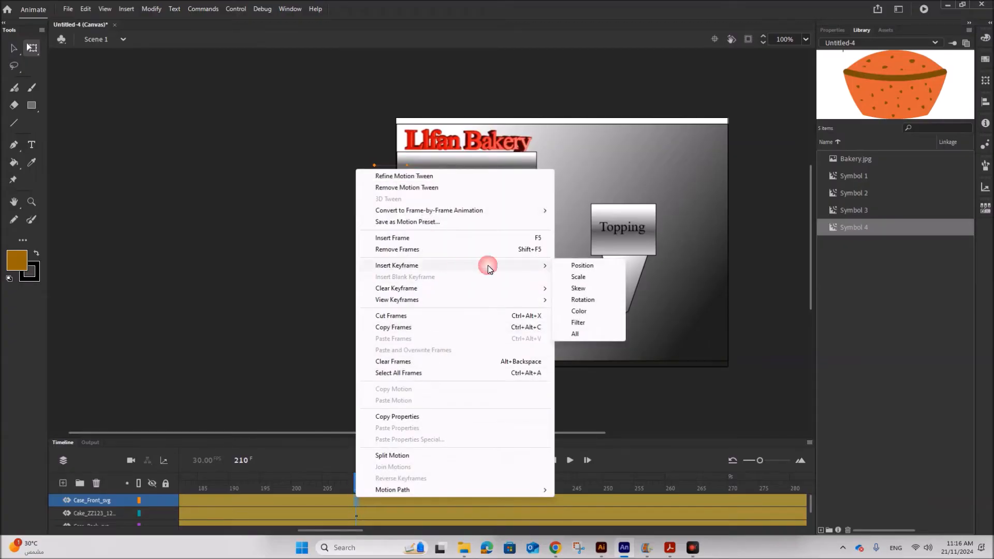
left_click(581, 265)
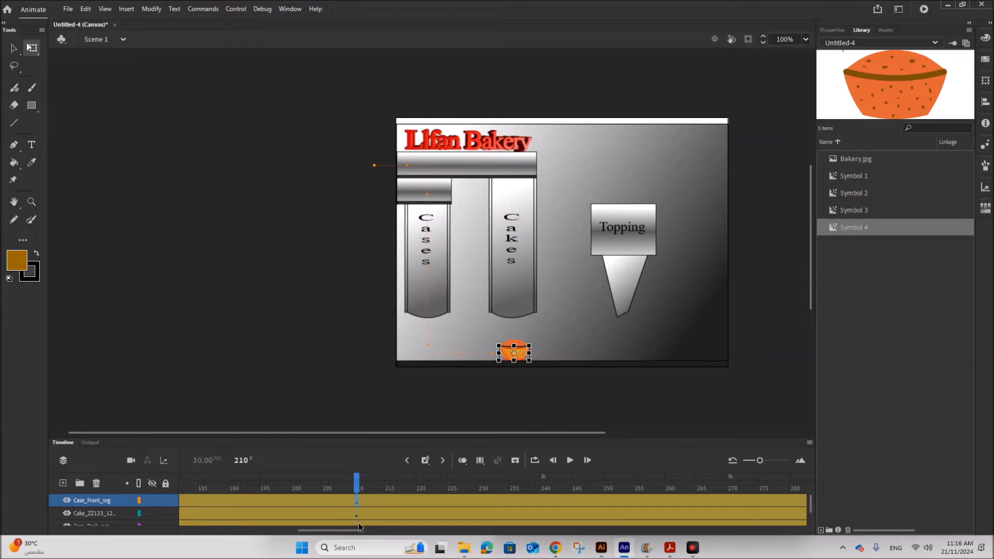
Insert a position keyframe at frame 210 on the Case_Back layer.
scroll(364, 509, "down", 1)
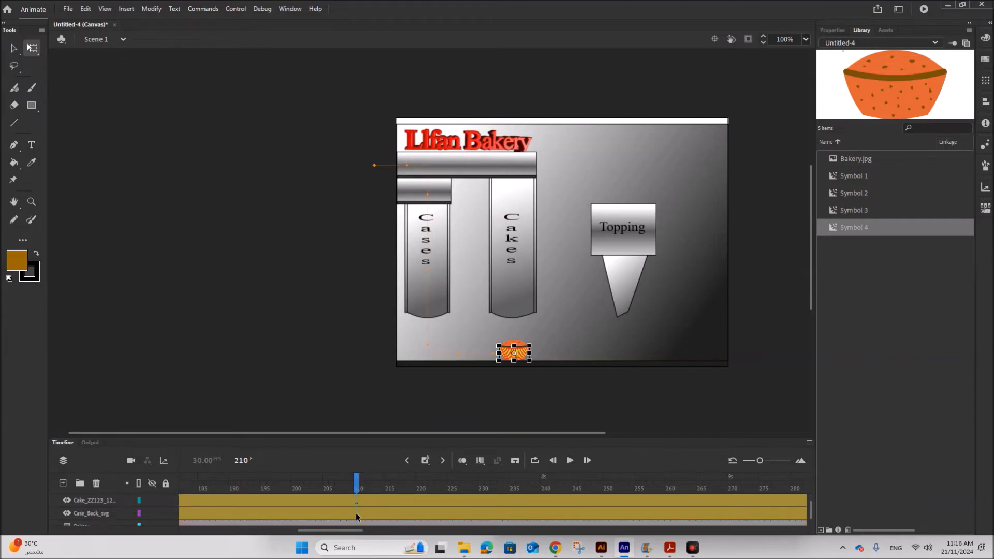
left_click(355, 517)
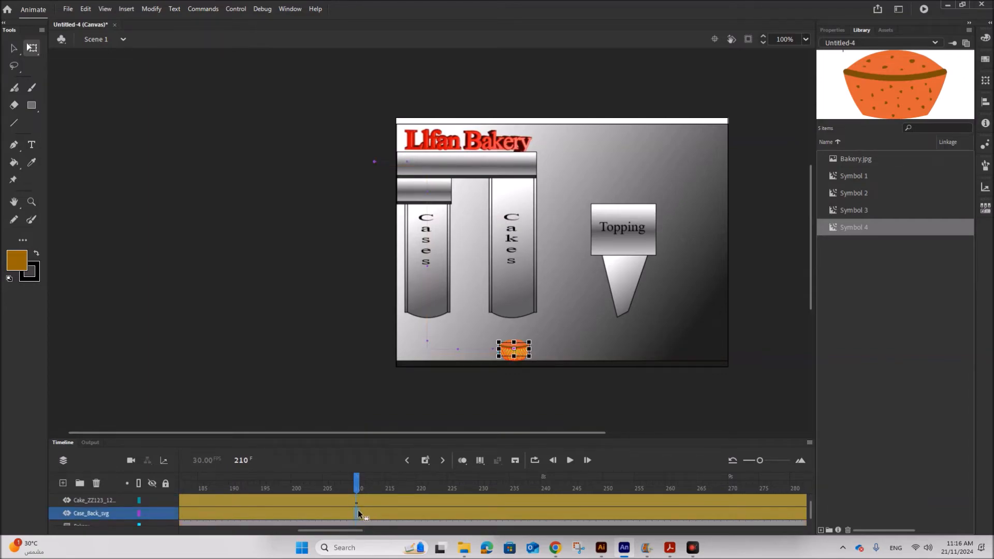
right_click(359, 510)
mouse_move(464, 281)
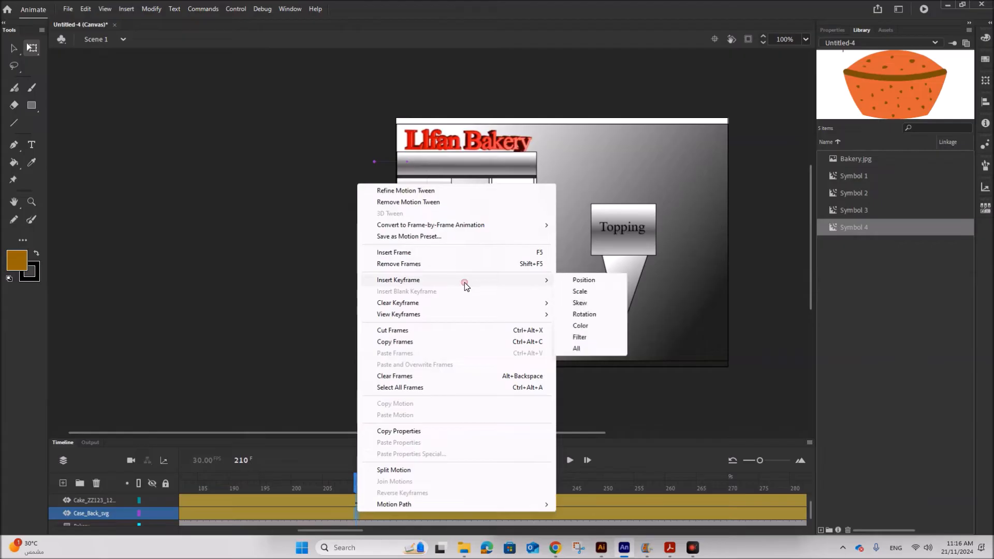
left_click(591, 281)
At frame 255, nudge the case front to the right until it sits under the Topping nozzle.
scroll(396, 509, "up", 1)
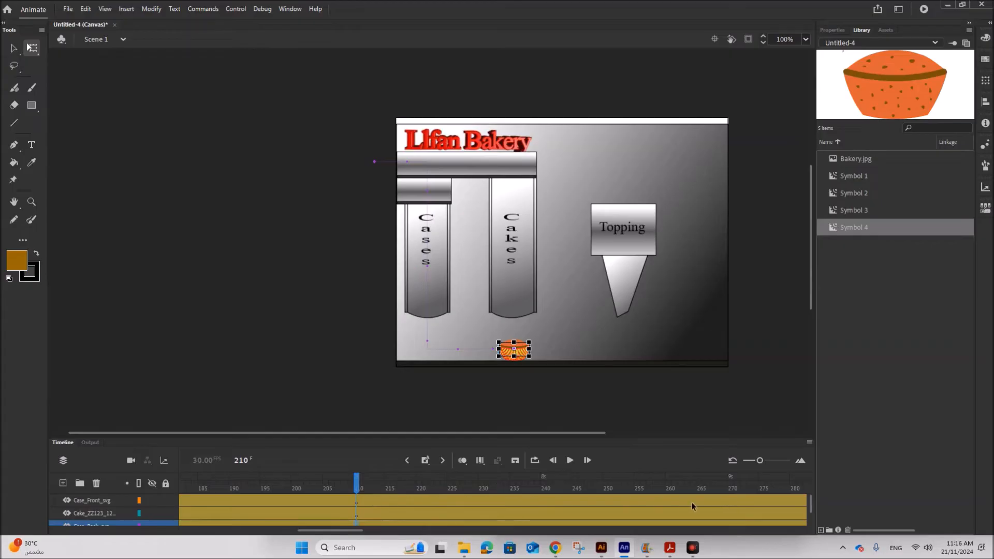
left_click(636, 501)
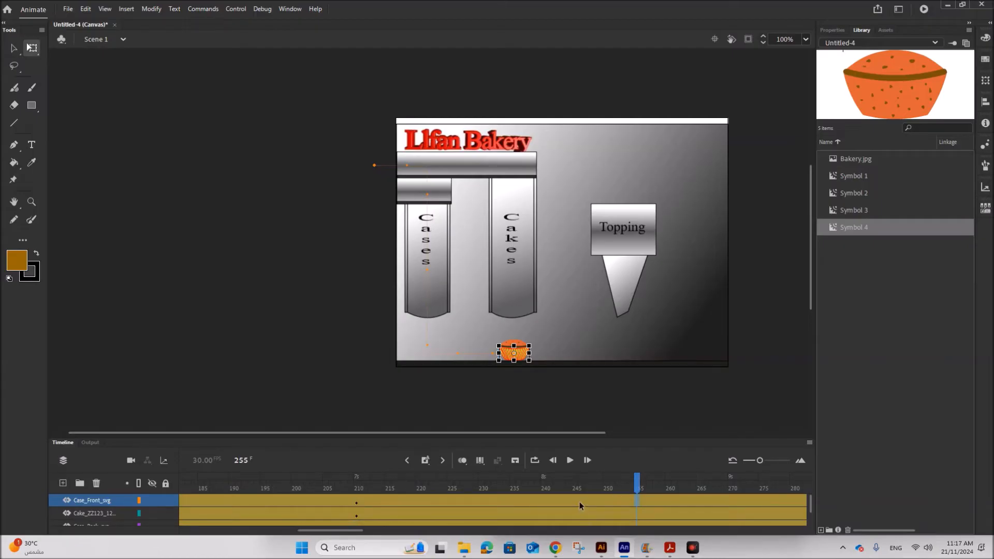
key("shift+Right")
key("shift+Right")
key("shift+Right")
key("shift+Right")
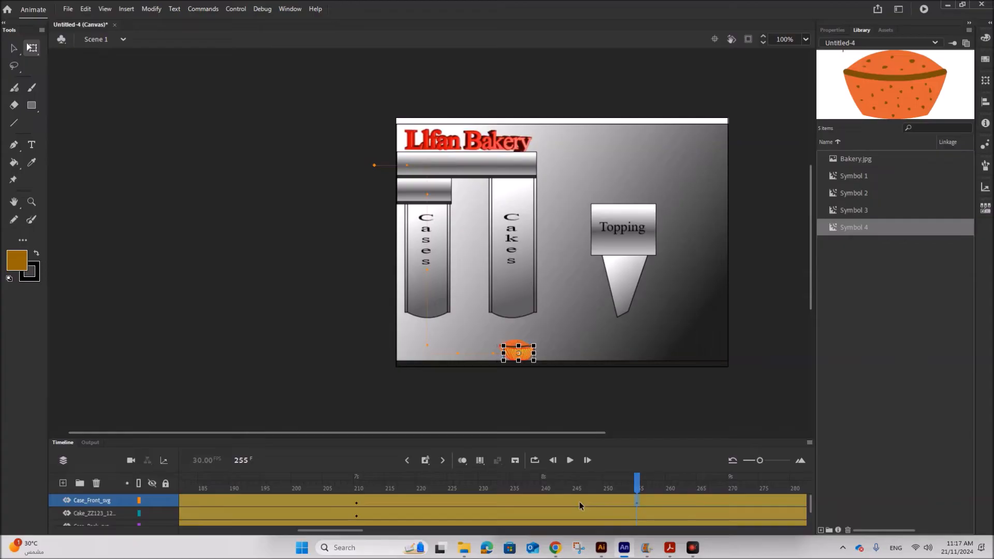
key("Right")
key("Right")
key("Right")
key("Right")
key("Right")
key("Right")
key("Right")
key("Right")
key("Right")
key("Right")
key("Right")
key("Right")
key("Right")
key("Right")
key("Right")
key("Right")
key("Right")
key("Right")
key("Right")
key("Right")
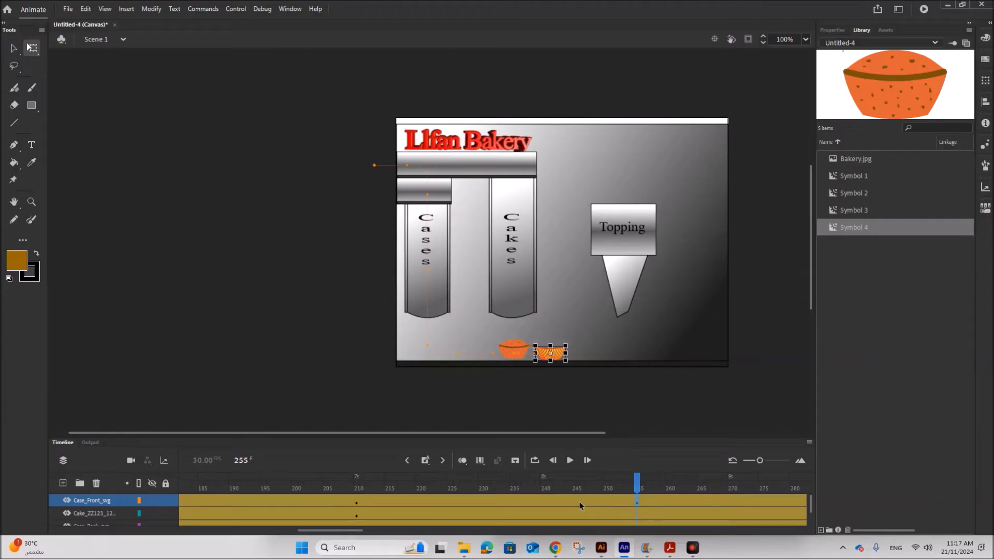
key("Right")
key("Right")
key("Right")
key("Right")
key("Right")
key("Right")
key("Right")
key("Right")
key("Right")
key("Right")
key("Right")
key("Right")
key("Right")
key("Right")
key("Right")
key("Right")
key("Right")
key("Right")
key("Right")
key("Right")
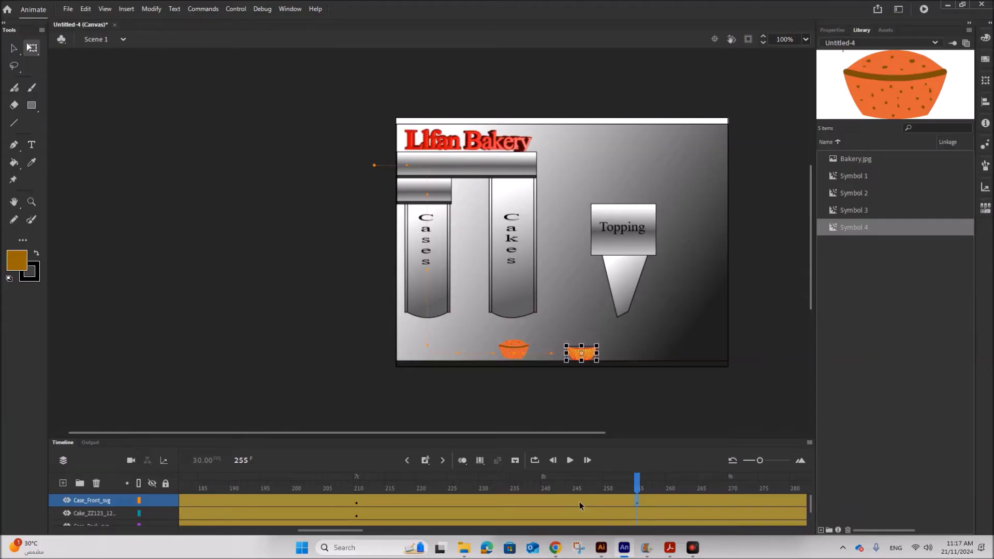
key("Right")
key("Right")
key("Right")
key("Right")
key("Right")
key("Right")
key("Right")
key("Right")
key("Right")
key("Right")
key("Right")
key("Right")
key("Right")
key("Right")
key("Right")
key("Right")
key("Right")
key("Right")
key("Right")
key("Right")
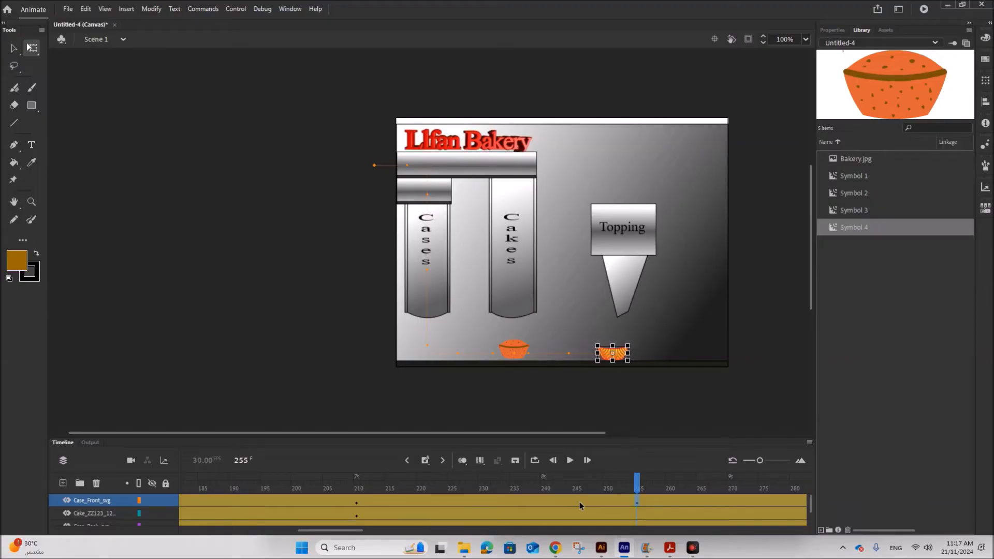
key("Right")
key("Right")
key("Right")
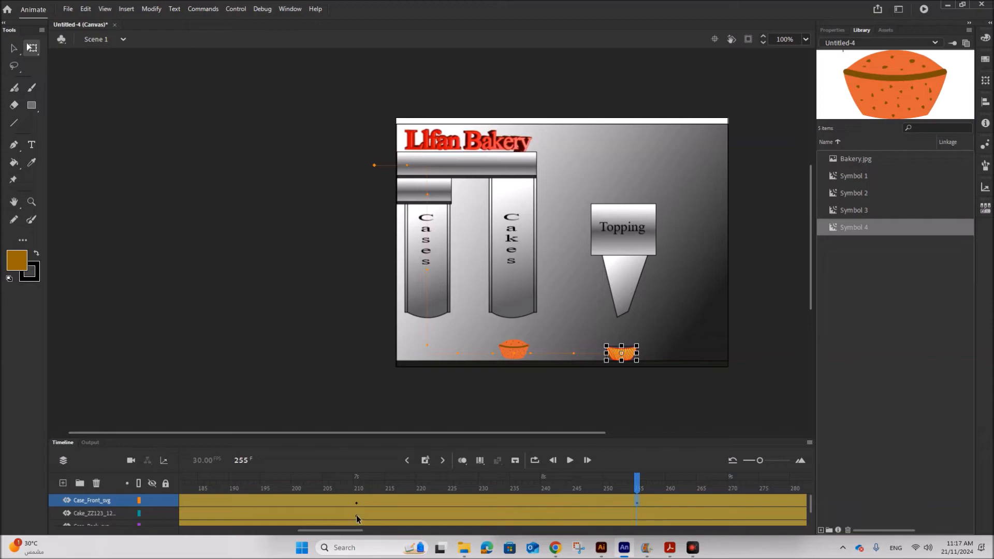
At frame 255 on the cake layer, nudge the cake right to sit under the Topping nozzle.
left_click(639, 514)
key("Right")
key("Right")
key("Right")
key("Right")
key("Right")
key("Right")
key("Right")
key("Right")
key("Right")
key("Right")
key("Right")
key("Right")
key("Right")
key("Right")
key("Right")
key("Right")
key("Right")
key("Right")
key("Right")
key("Right")
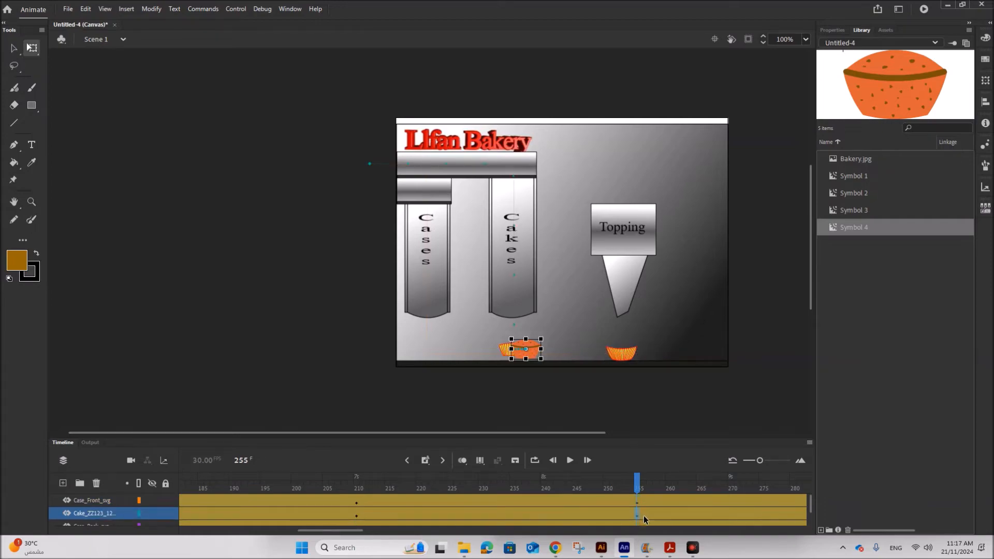
key("Right")
key("Right")
key("Right")
key("Right")
key("Right")
key("Right")
key("Right")
key("Right")
key("Right")
key("Right")
key("Right")
key("Right")
key("Right")
key("Right")
key("Right")
key("Right")
key("Right")
key("Right")
key("Right")
key("Right")
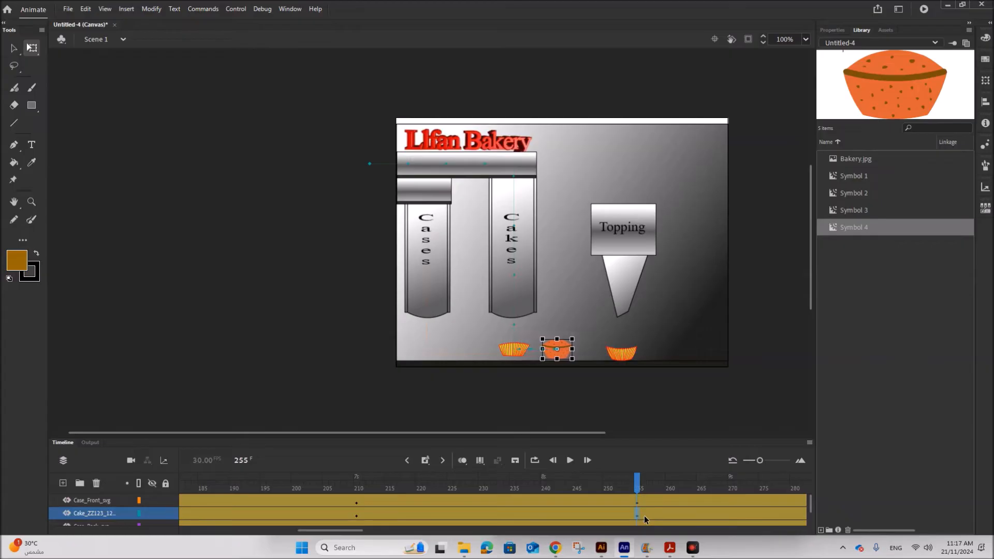
key("Right")
key("Right")
key("Right")
key("Right")
key("Right")
key("Right")
key("Right")
key("Right")
key("Right")
key("Right")
key("Right")
key("Right")
key("Right")
key("Right")
key("Right")
key("Right")
key("Right")
key("Right")
key("Right")
key("Right")
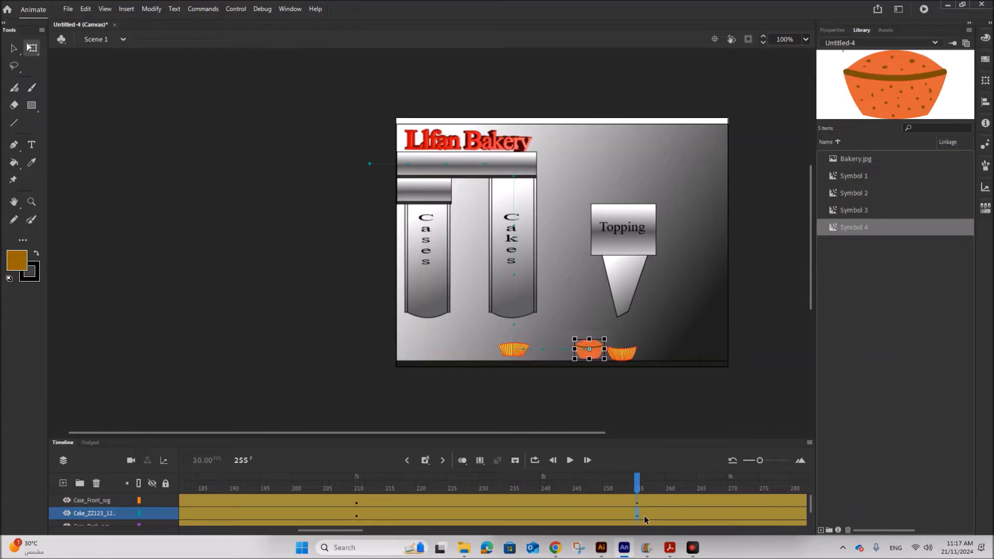
key("Right")
key("Right")
key("Right")
key("Right")
key("Right")
key("Right")
key("Right")
key("Right")
key("Right")
key("Right")
key("Right")
key("Right")
key("Right")
key("Right")
key("Right")
key("Right")
key("Right")
key("Right")
key("Right")
key("Right")
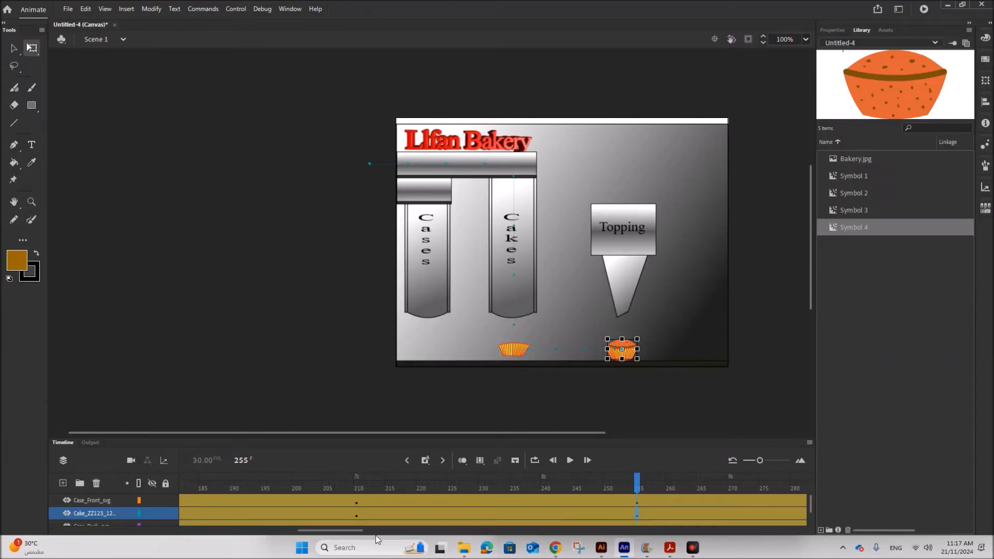
At frame 255 on the Case_Back layer, nudge the case back right under the Topping nozzle.
scroll(361, 527, "down", 1)
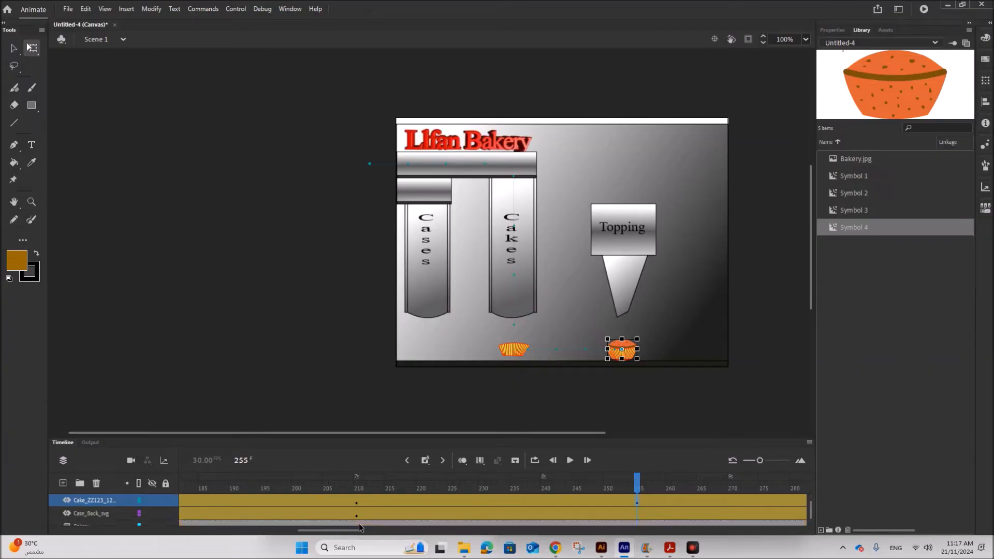
left_click(636, 514)
key("Right")
key("Right")
key("Right")
key("Right")
key("Right")
key("Right")
key("Right")
key("Right")
key("Right")
key("Right")
key("Right")
key("Right")
key("Right")
key("Right")
key("Right")
key("Right")
key("Right")
key("Right")
key("Right")
key("Right")
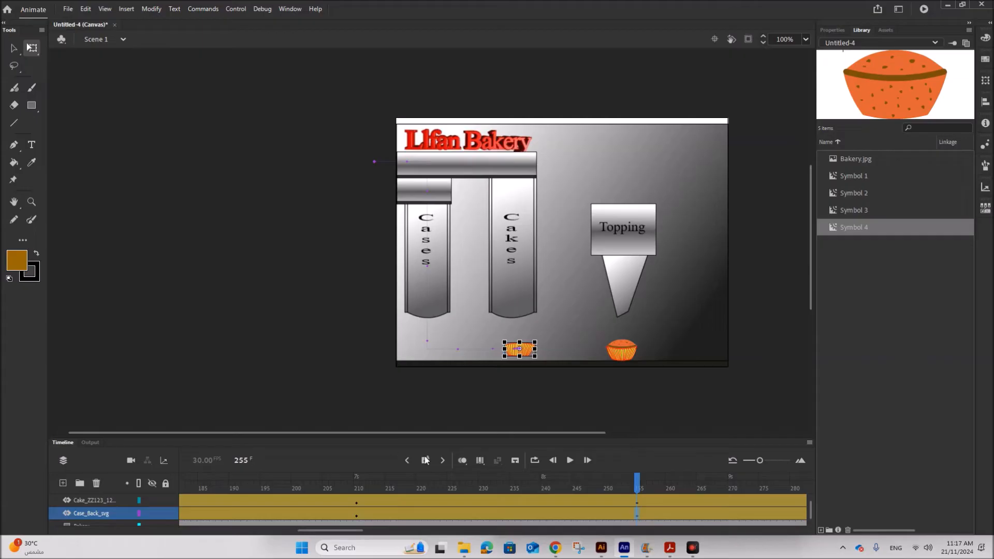
key("Right")
key("Right")
key("Right")
key("Right")
key("Right")
key("Right")
key("Right")
key("Right")
key("Right")
key("Right")
key("Right")
key("Right")
key("Right")
key("Right")
key("Right")
key("Right")
key("Right")
key("Right")
key("Right")
key("Right")
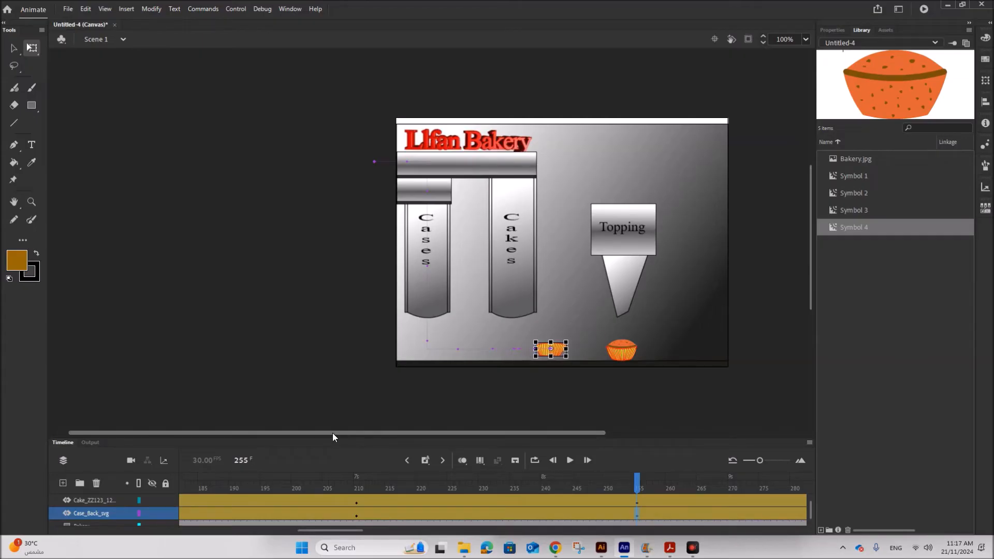
key("Right")
key("Right")
key("Right")
key("Right")
key("Right")
key("Right")
key("Right")
key("Right")
key("Right")
key("Right")
key("Right")
key("Right")
key("Right")
key("Right")
key("Right")
key("Right")
key("Right")
key("Right")
key("Right")
key("Right")
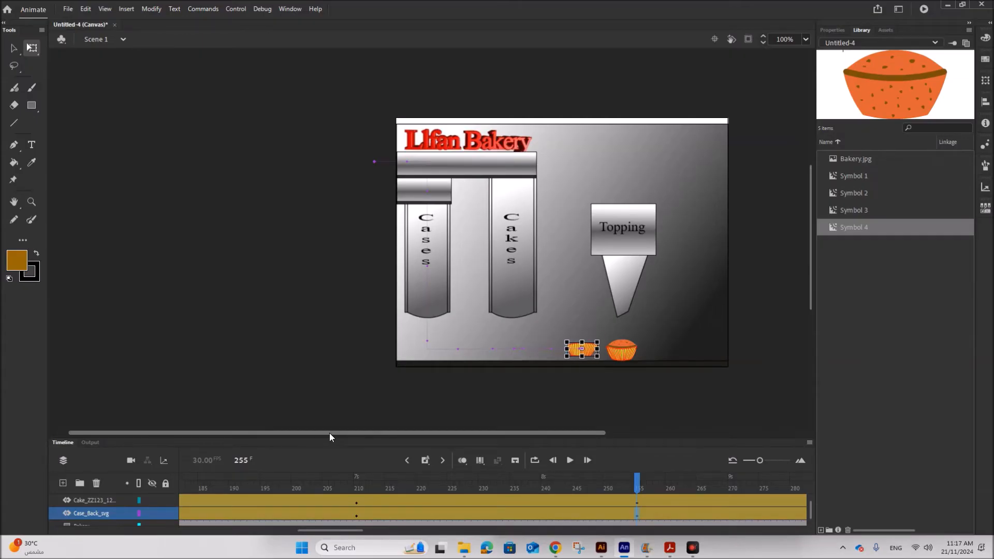
key("Right")
key("Right")
key("Right")
key("Right")
key("Right")
key("Right")
key("Right")
key("Right")
key("Right")
key("Right")
key("Right")
key("Right")
key("Right")
key("Right")
key("Right")
key("Right")
key("Right")
key("Right")
key("Right")
key("Right")
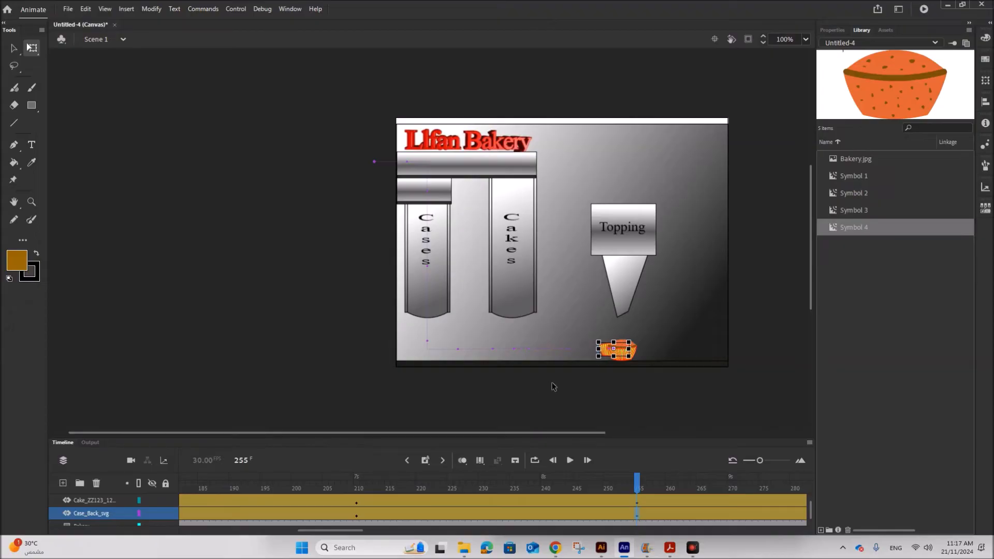
key("Right")
key("Right")
key("Right")
key("Right")
key("Right")
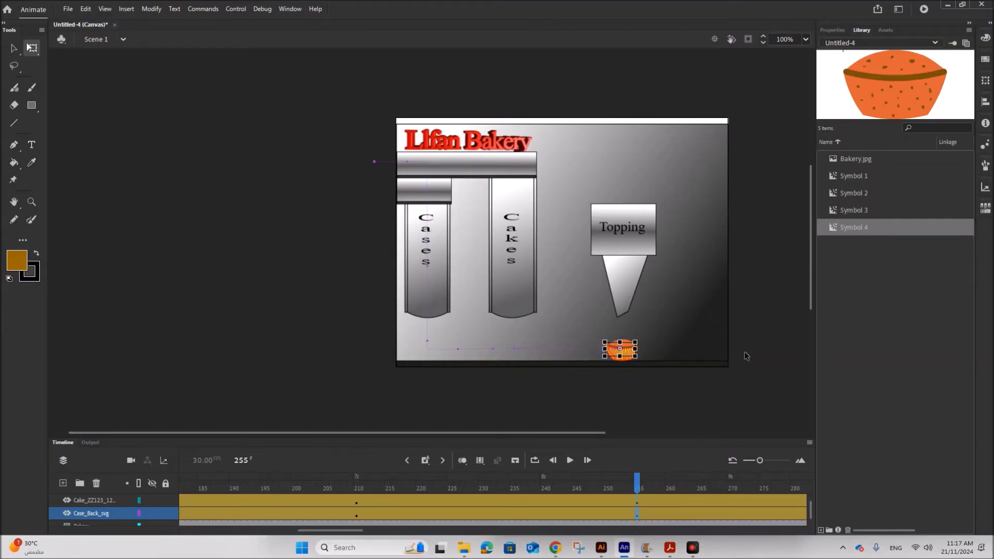
Read the storyboard brief's requirement for the topping to grow over 1 second to its final size and position.
left_click(765, 380)
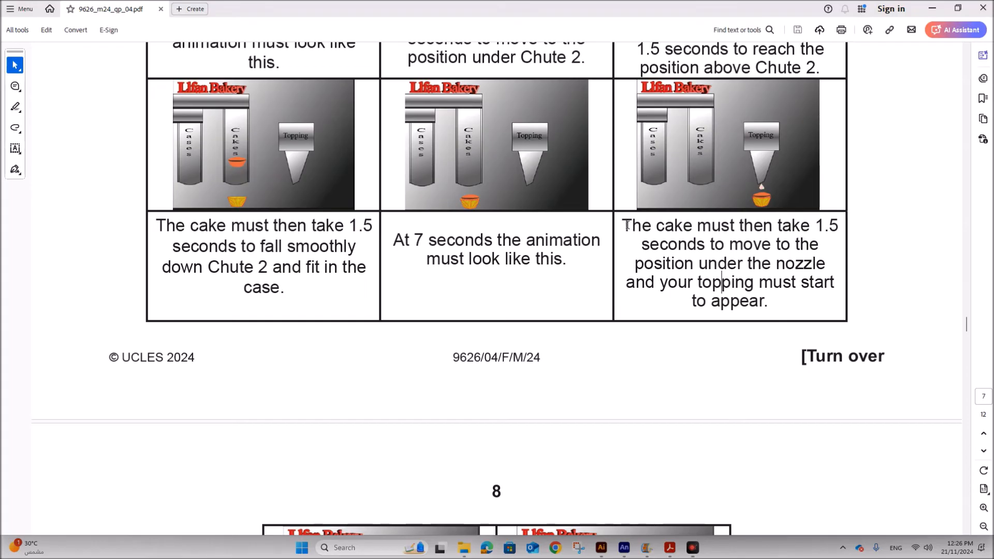
left_click_drag(627, 226, 766, 307)
left_click(678, 282)
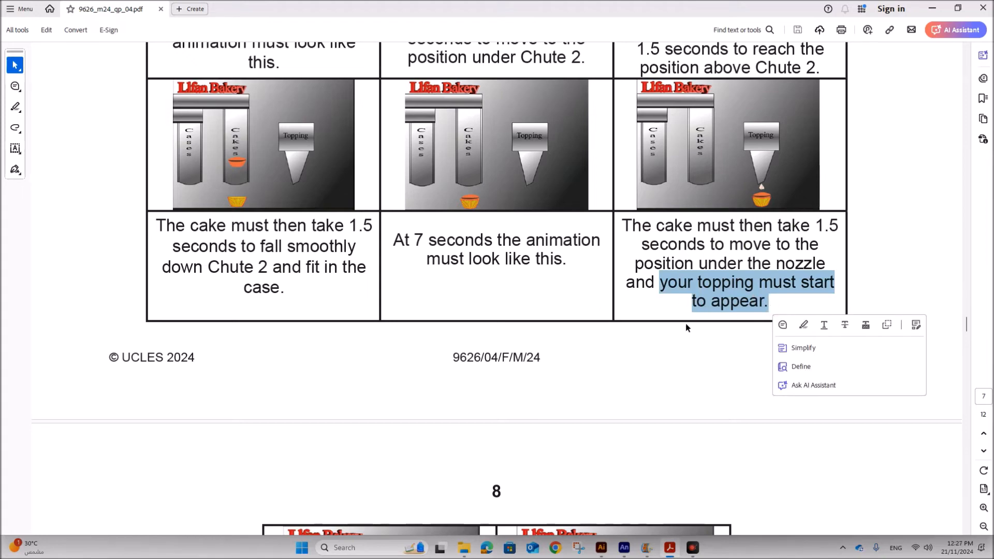
scroll(683, 313, "down", 6)
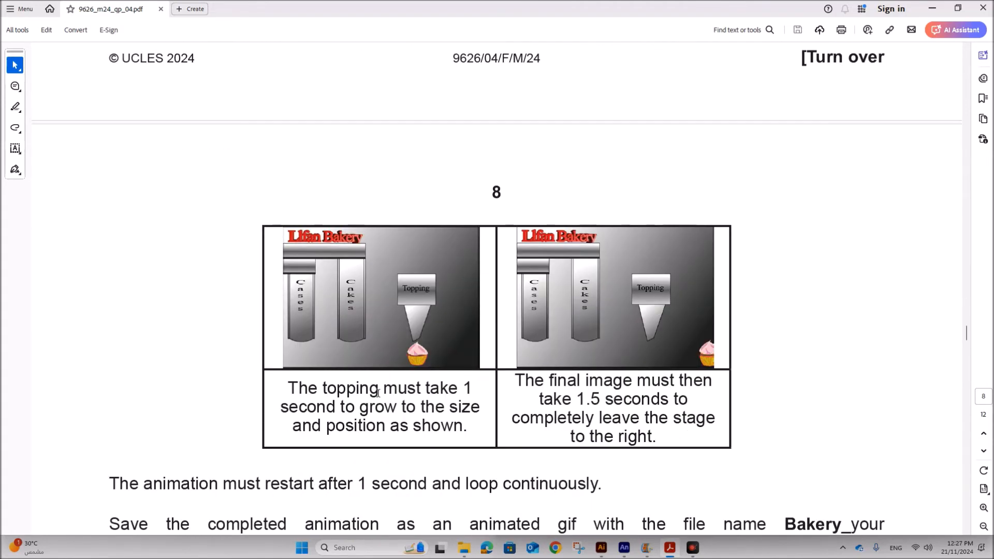
left_click_drag(300, 393, 466, 432)
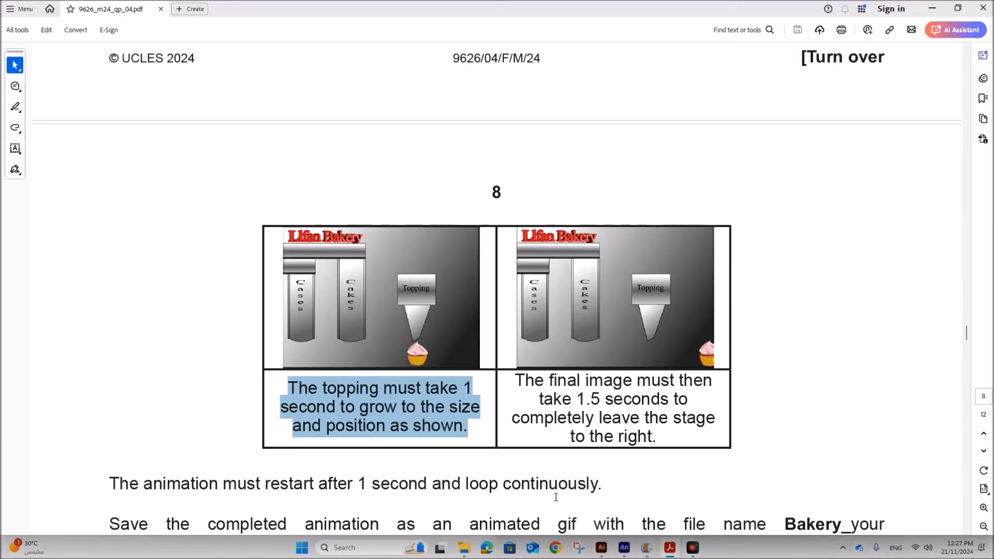
Add a new layer and insert a keyframe on it at frame 255.
left_click(623, 548)
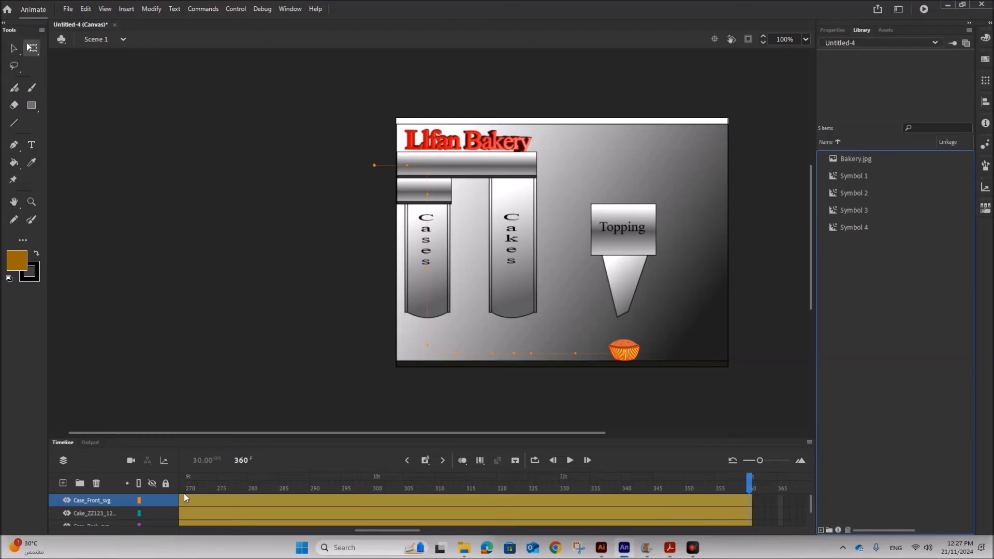
left_click(61, 484)
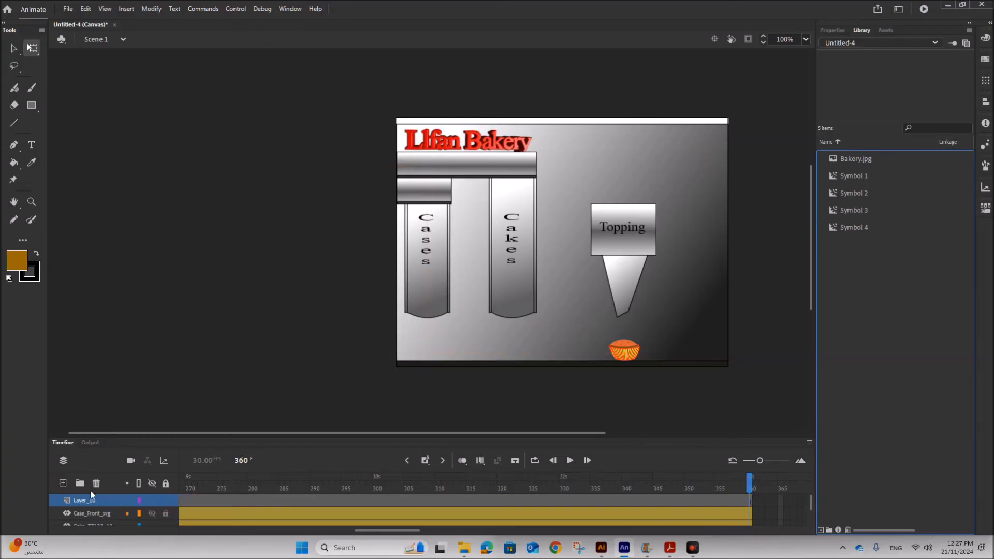
left_click_drag(374, 530, 336, 529)
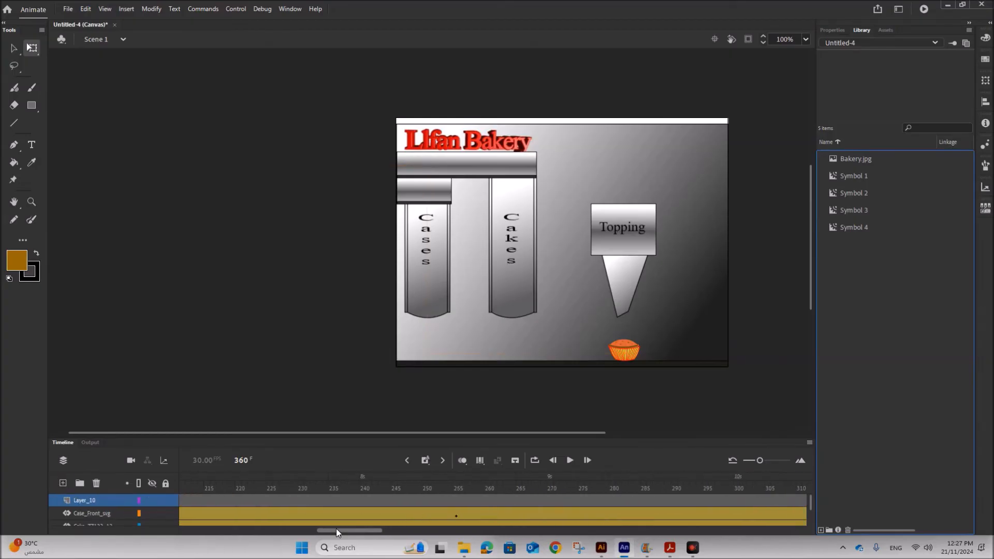
left_click(455, 504)
left_click(455, 516)
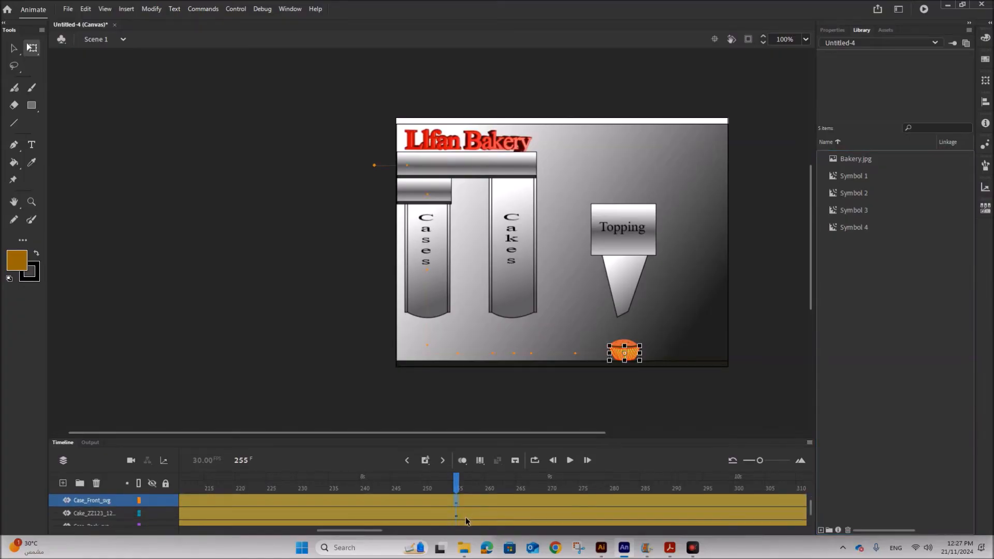
right_click(454, 501)
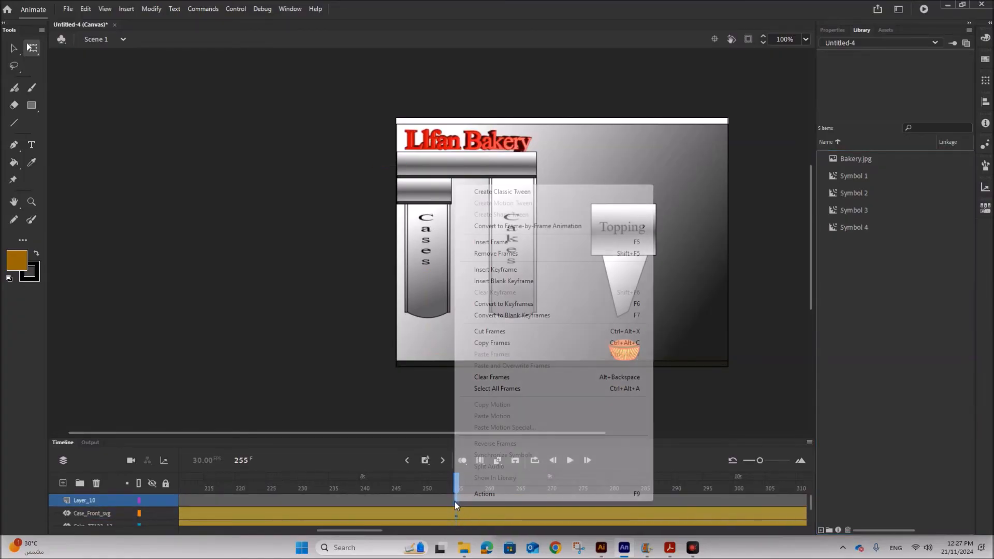
left_click(494, 270)
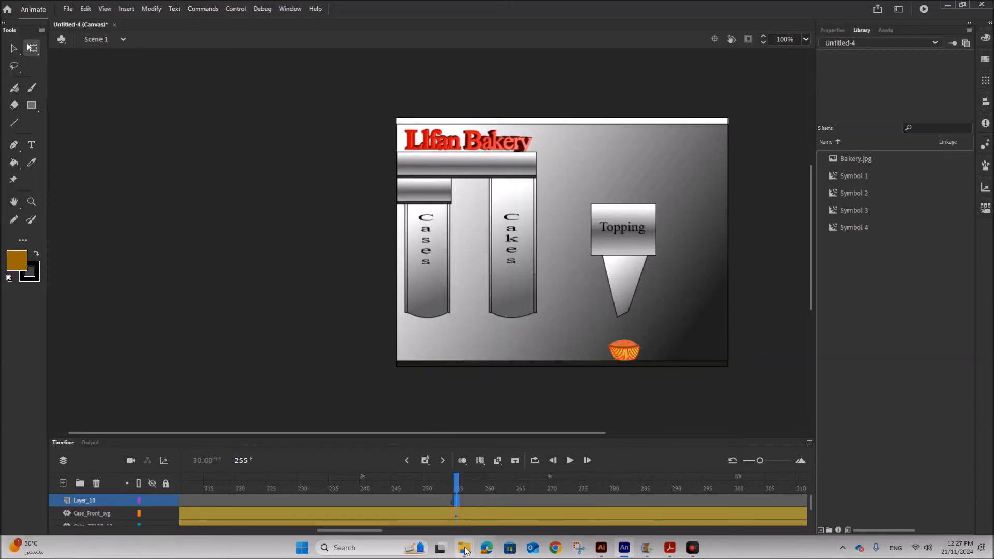
Import Topping_ZZ123_1234 onto the new layer's stage, importing all paths into the same layer and frame.
mouse_move(466, 547)
left_click(344, 500)
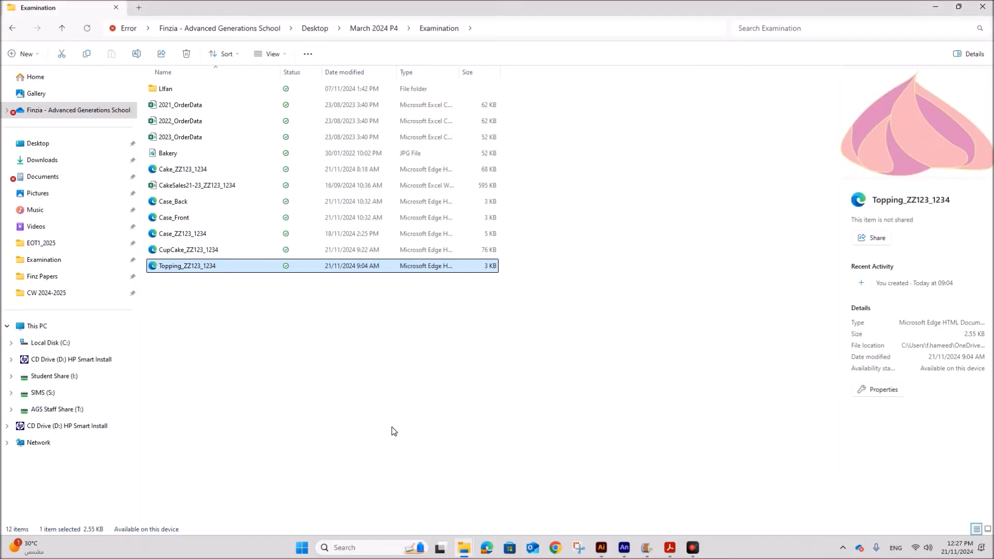
left_click(958, 6)
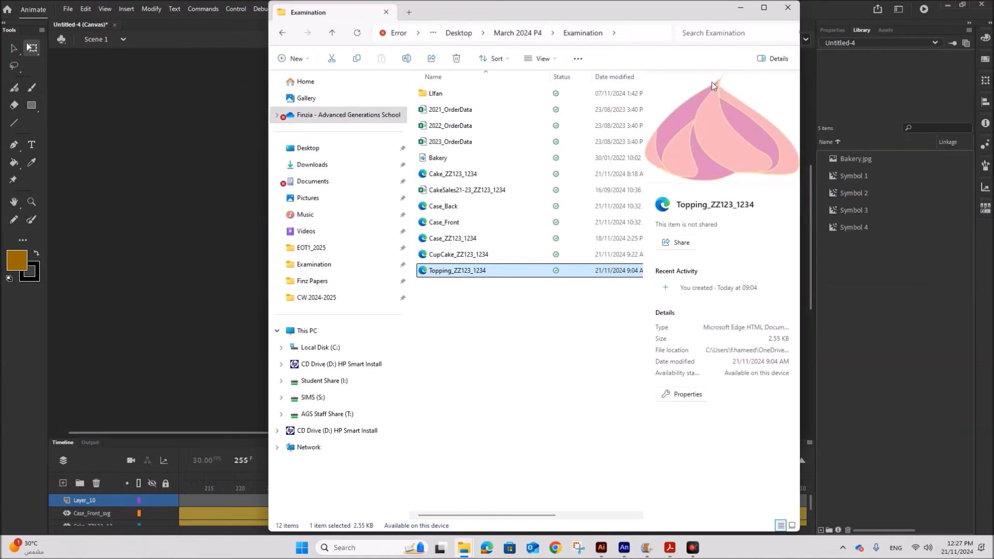
left_click_drag(462, 270, 166, 224)
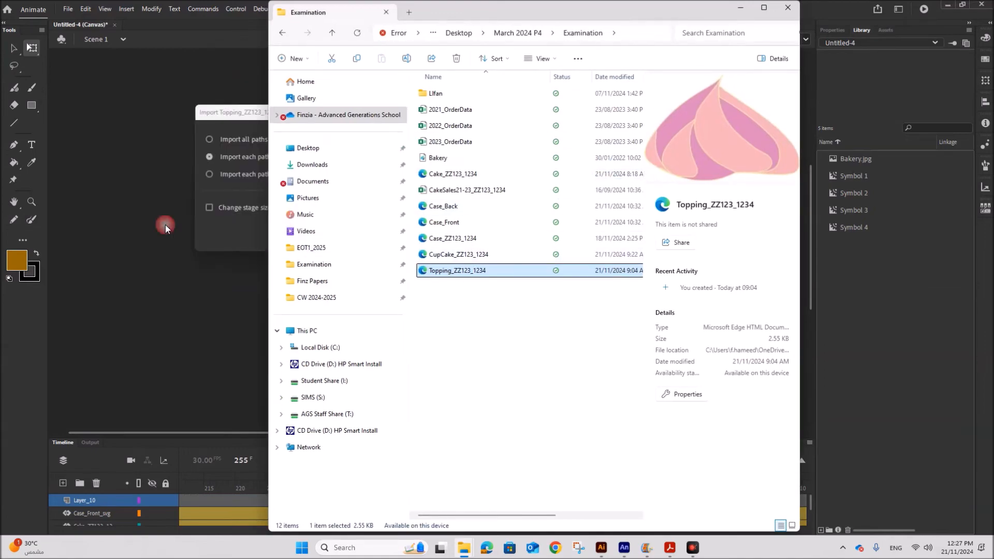
left_click(229, 141)
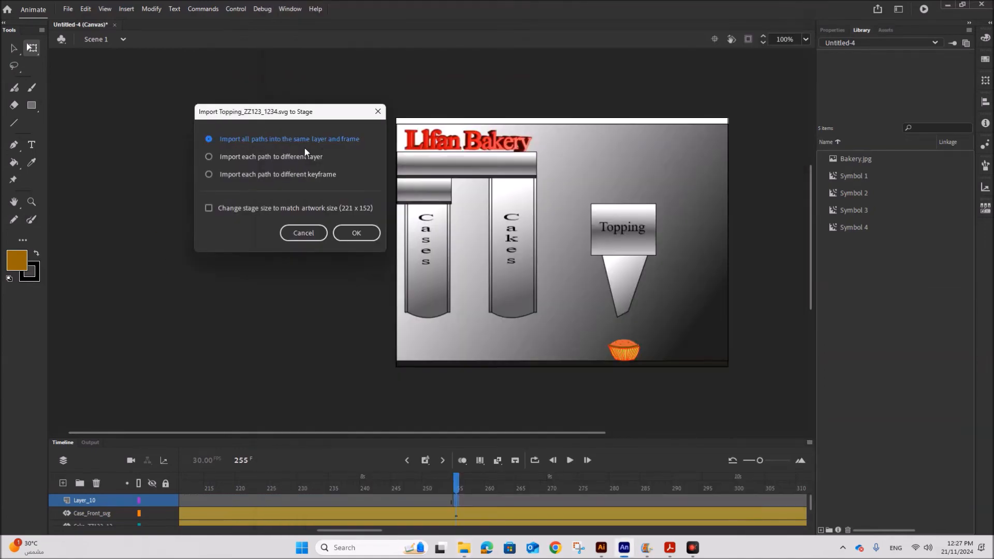
left_click(350, 231)
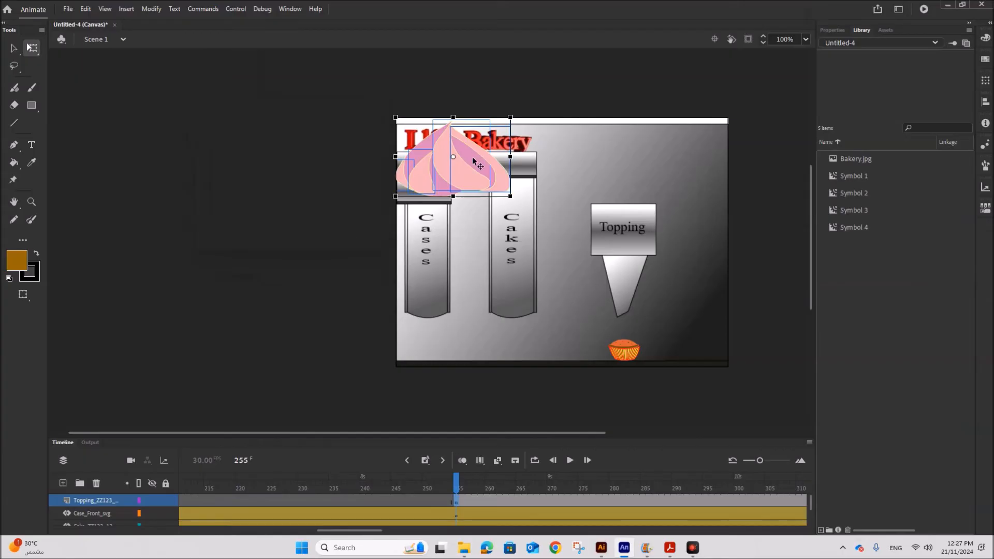
Convert the imported topping into a Movie Clip symbol named Symbol 5.
right_click(473, 166)
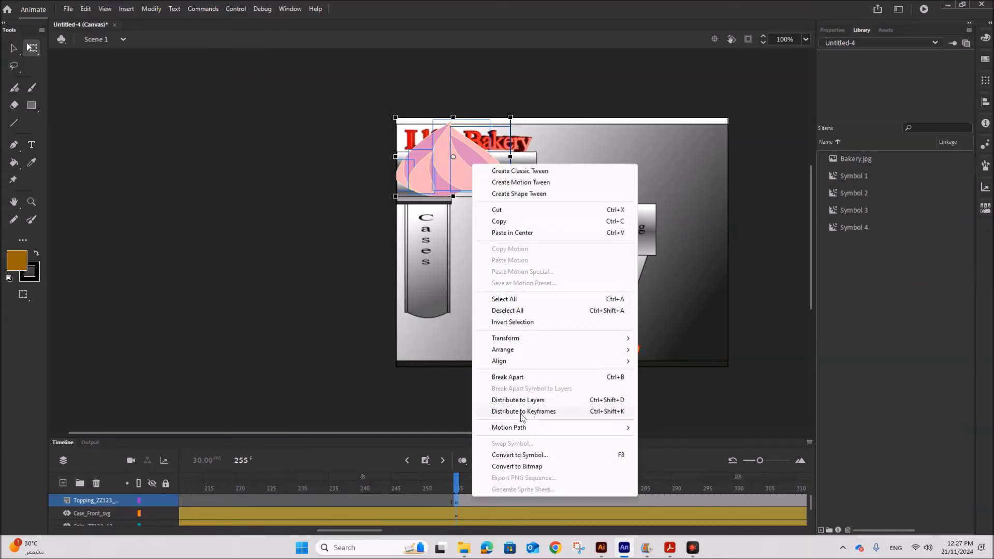
left_click(525, 455)
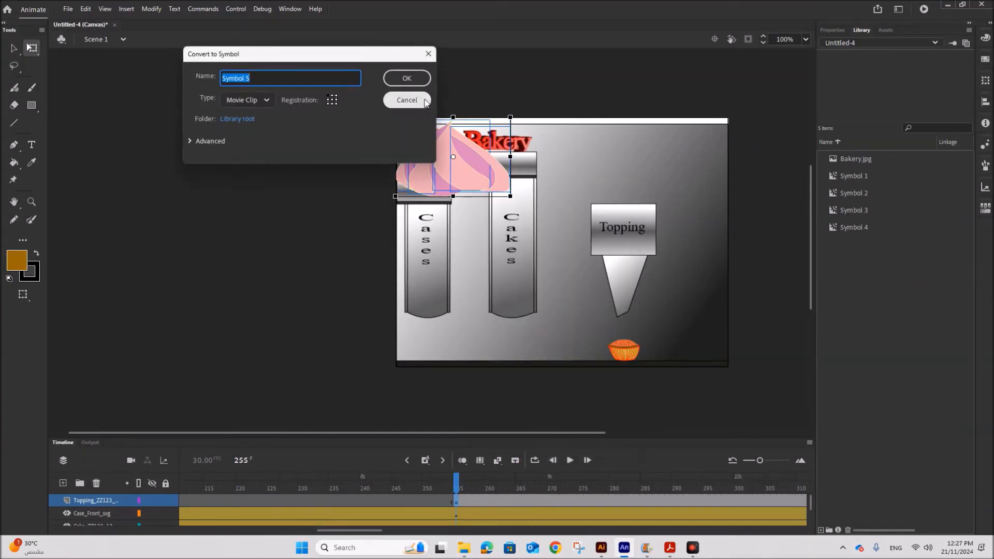
left_click(407, 78)
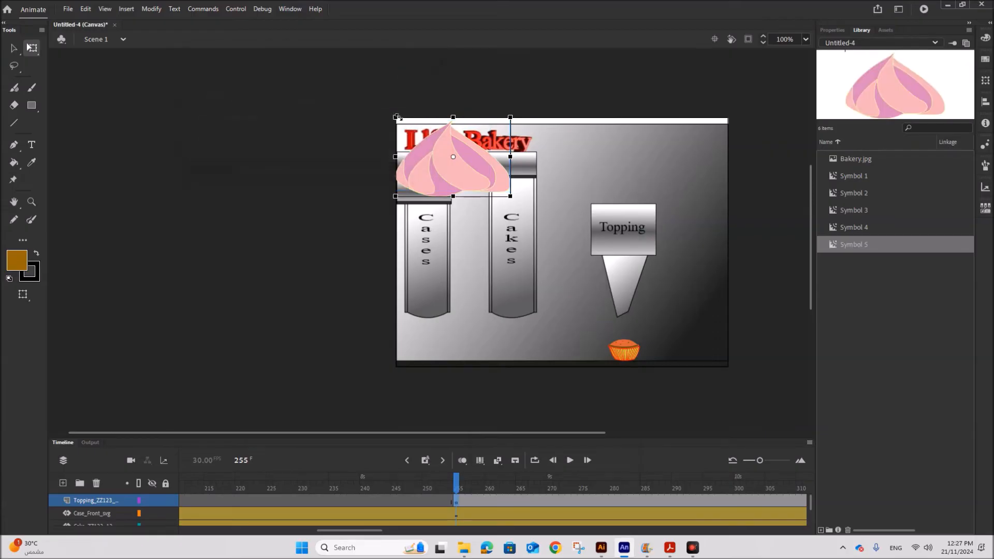
Scale the topping down to a tiny size and place it at the tip of the Topping nozzle above the cake.
left_click_drag(396, 117, 425, 146)
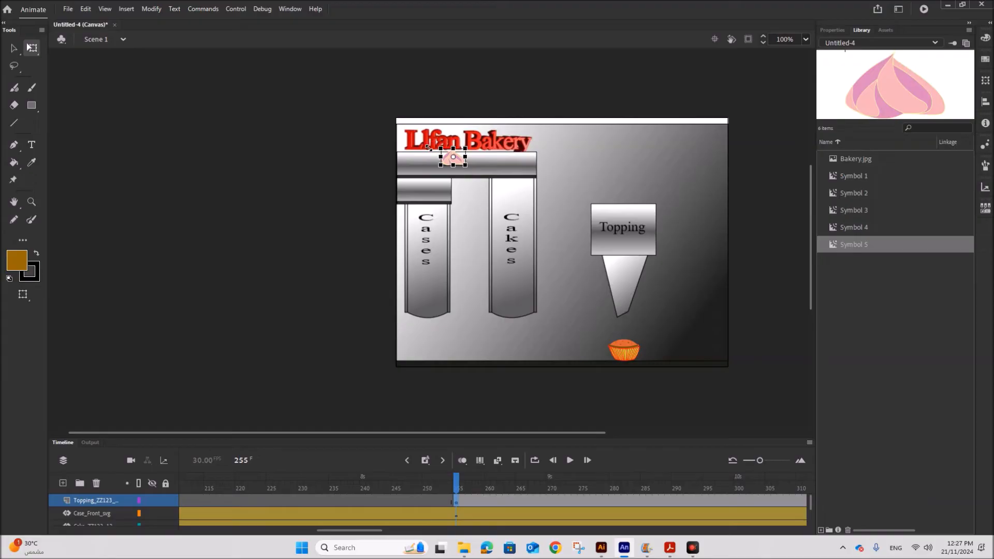
left_click_drag(460, 161, 635, 329)
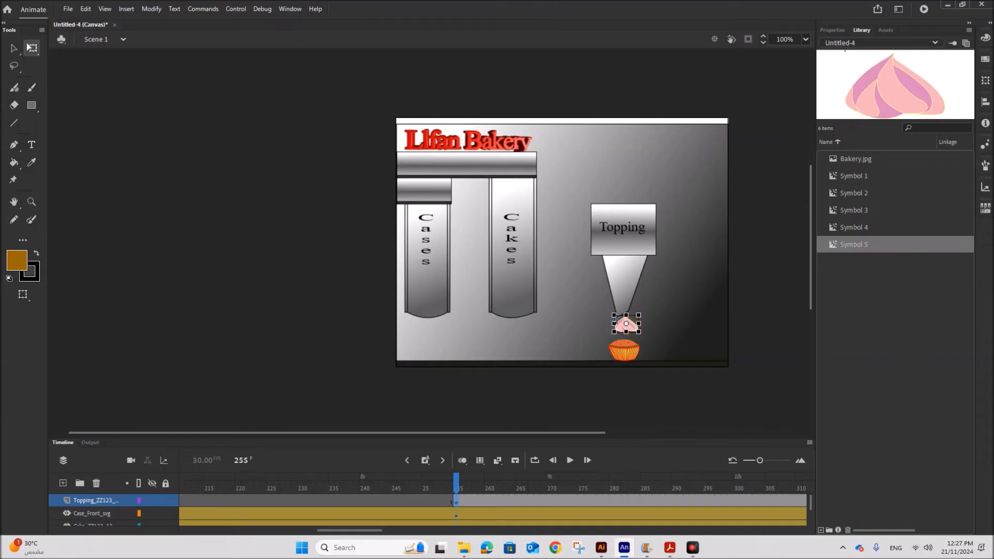
left_click_drag(615, 316, 617, 320)
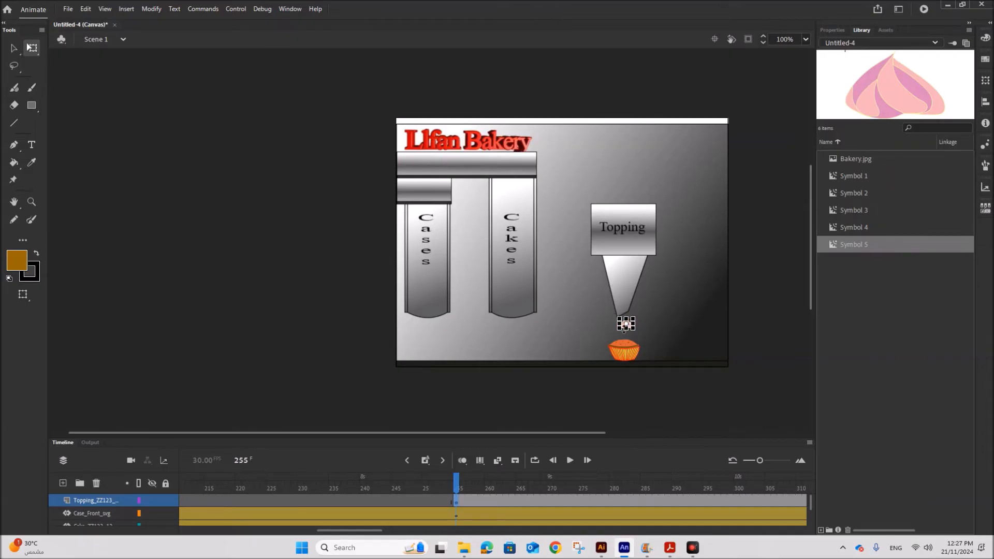